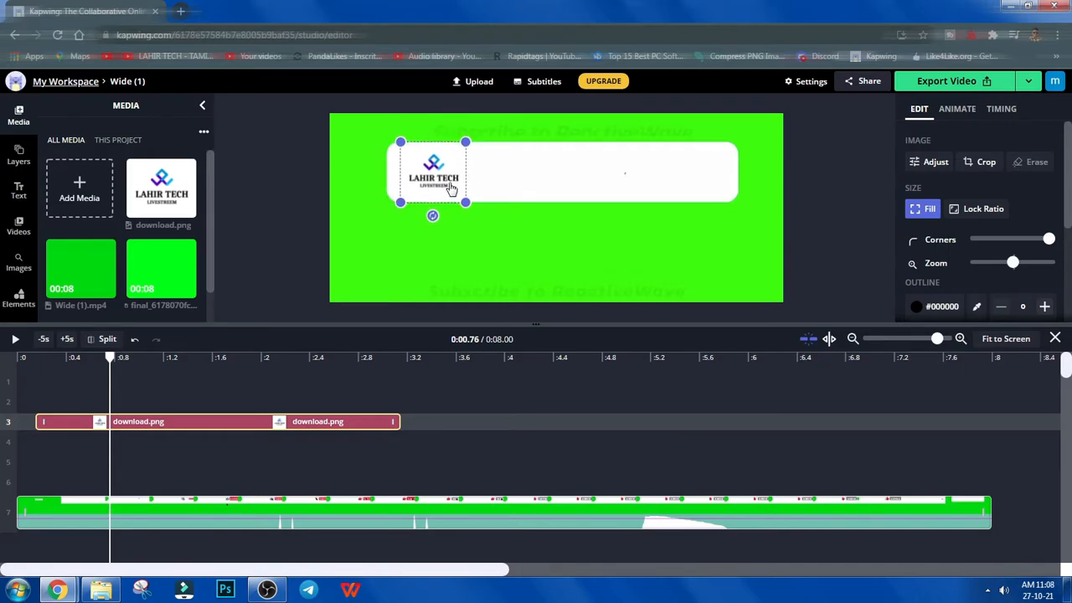
Step: Shrink the logo image to fit inside the white bar, then preview the video from the start in an enlarged canvas
{"action": "left_click", "coordinate": [470, 193]}
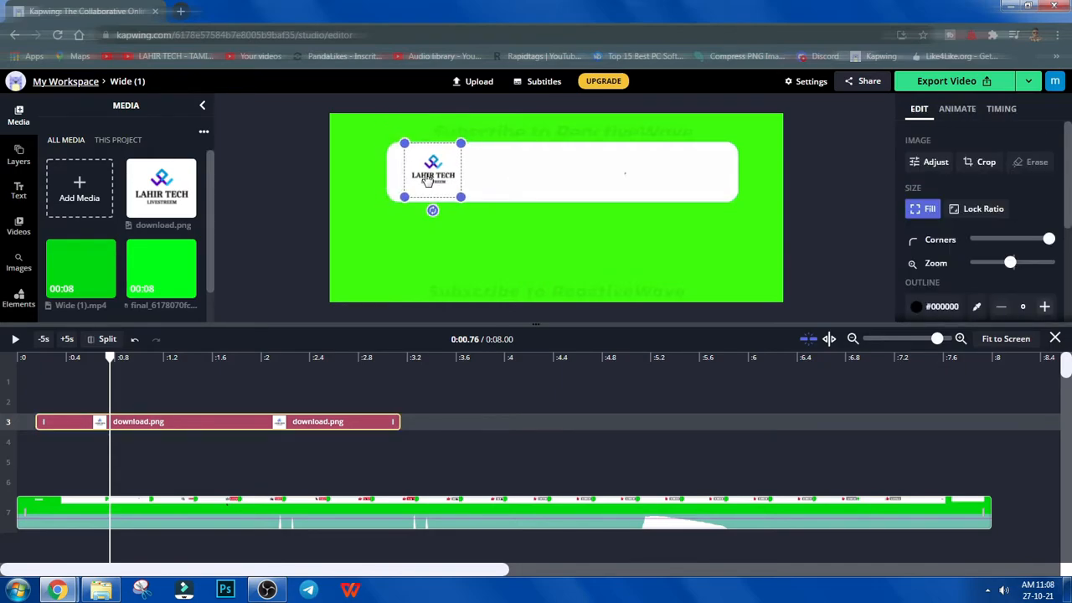
{"action": "left_click", "coordinate": [562, 218]}
{"action": "left_click_drag", "start_coordinate": [536, 324], "coordinate": [537, 435]}
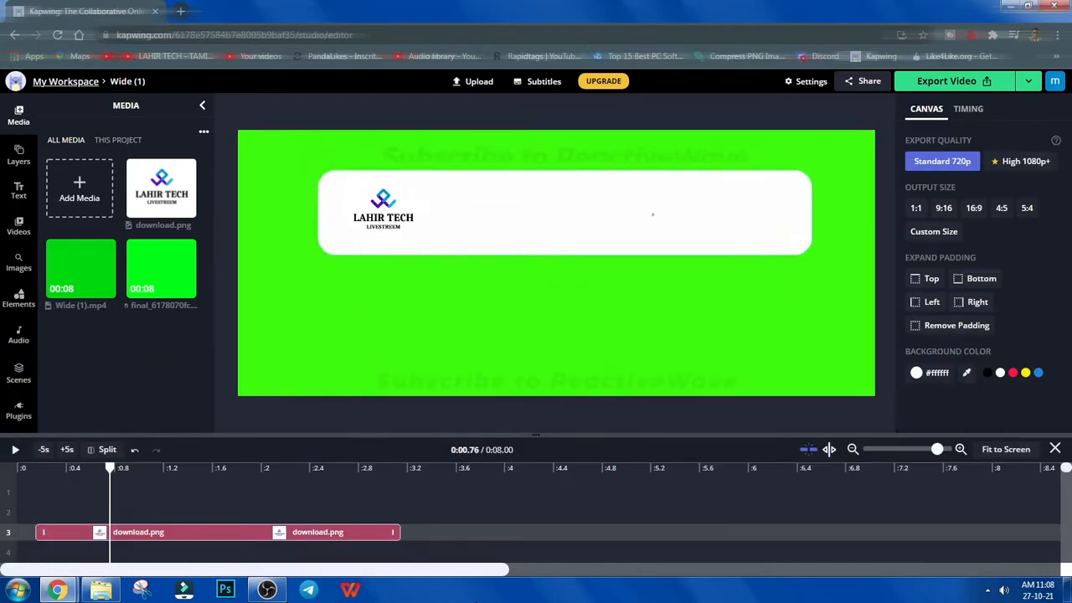
{"action": "left_click_drag", "start_coordinate": [109, 467], "coordinate": [2, 464]}
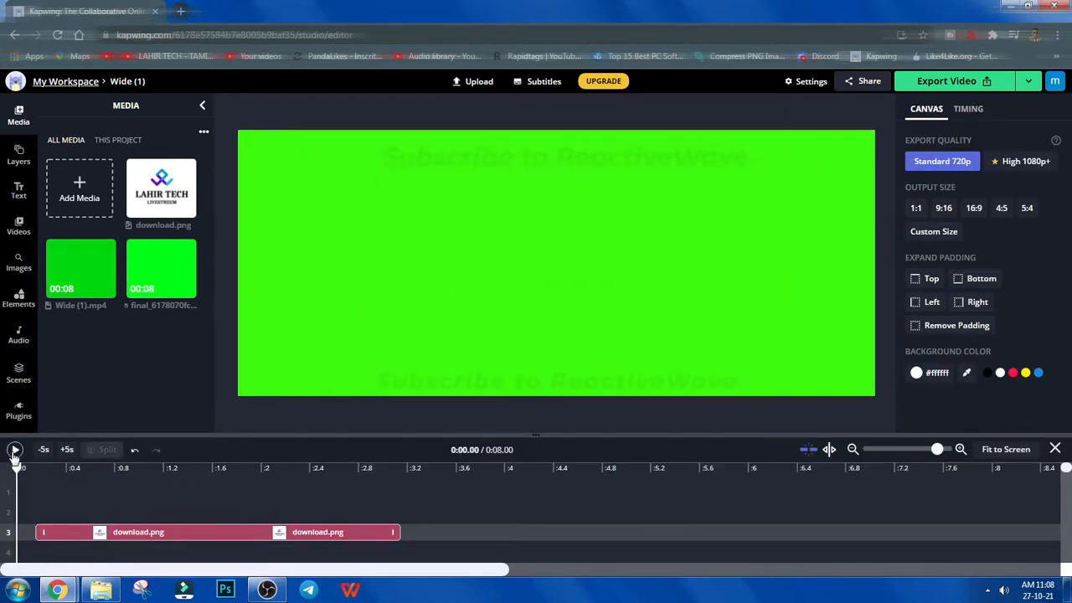
{"action": "left_click", "coordinate": [14, 453]}
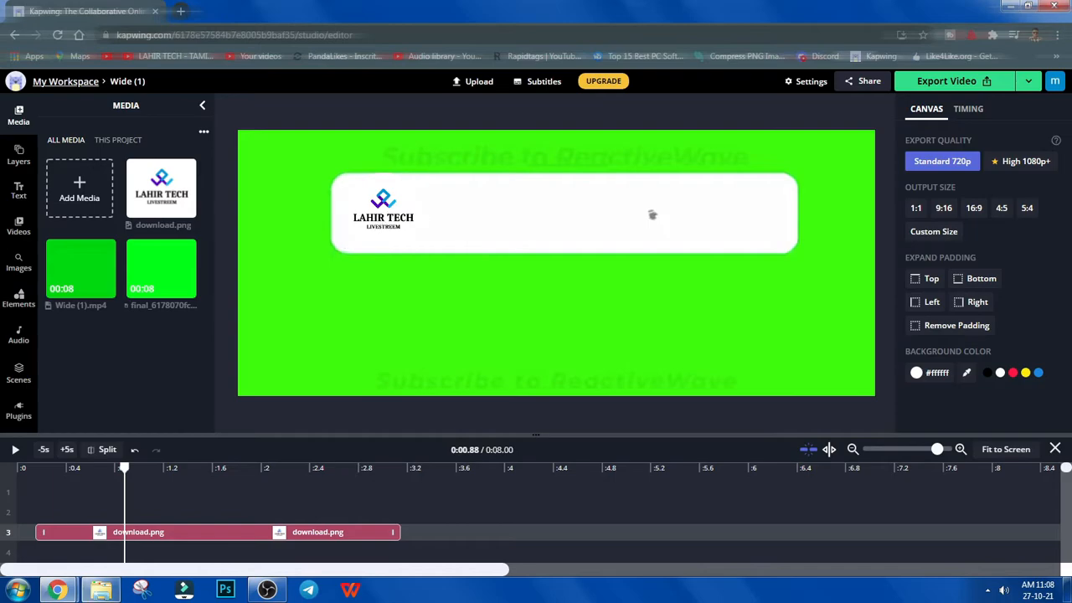
Step: Trim the start of the download.png logo clip to 0.42 s and play back the opening
{"action": "left_click_drag", "start_coordinate": [36, 532], "coordinate": [69, 532]}
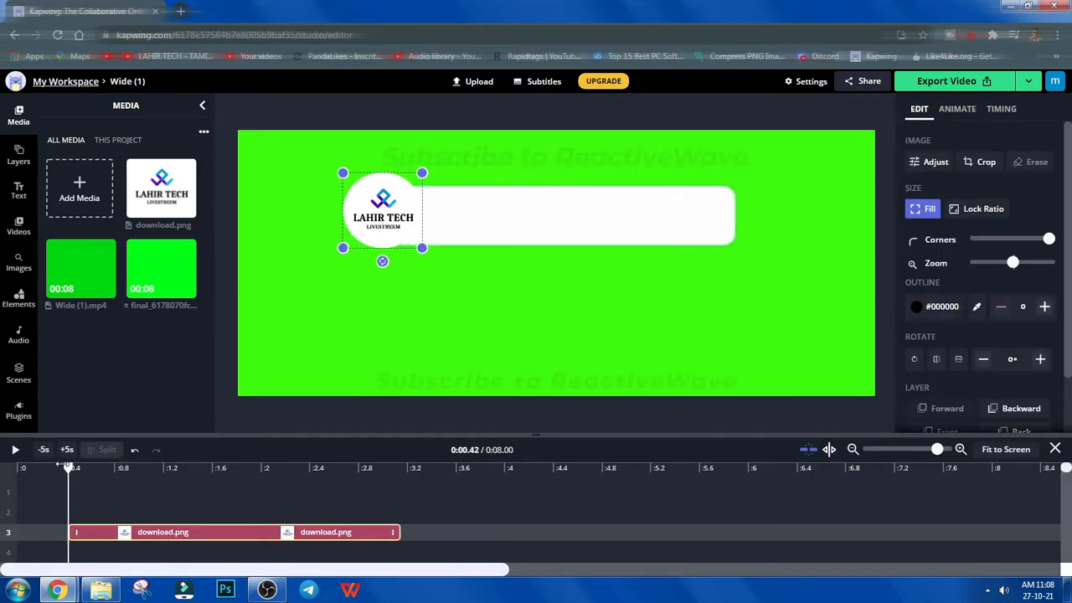
{"action": "left_click", "coordinate": [33, 471]}
{"action": "key", "text": "space"}
{"action": "key", "text": "space"}
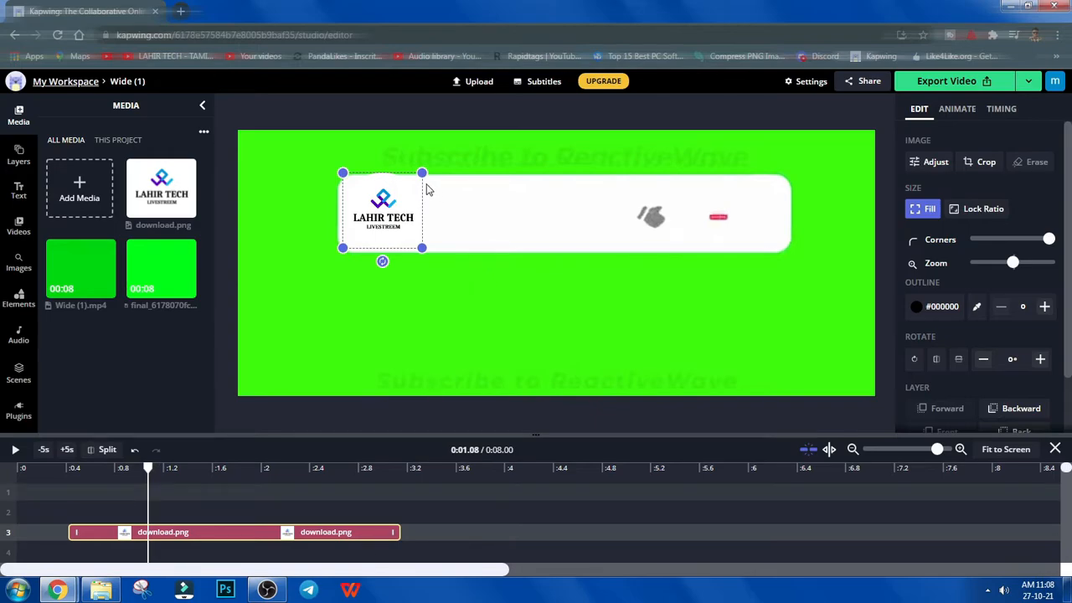
Step: Resize the logo to sit within the white bar and give it a Fade intro animation at Slow speed
{"action": "left_click_drag", "start_coordinate": [418, 176], "coordinate": [426, 181]}
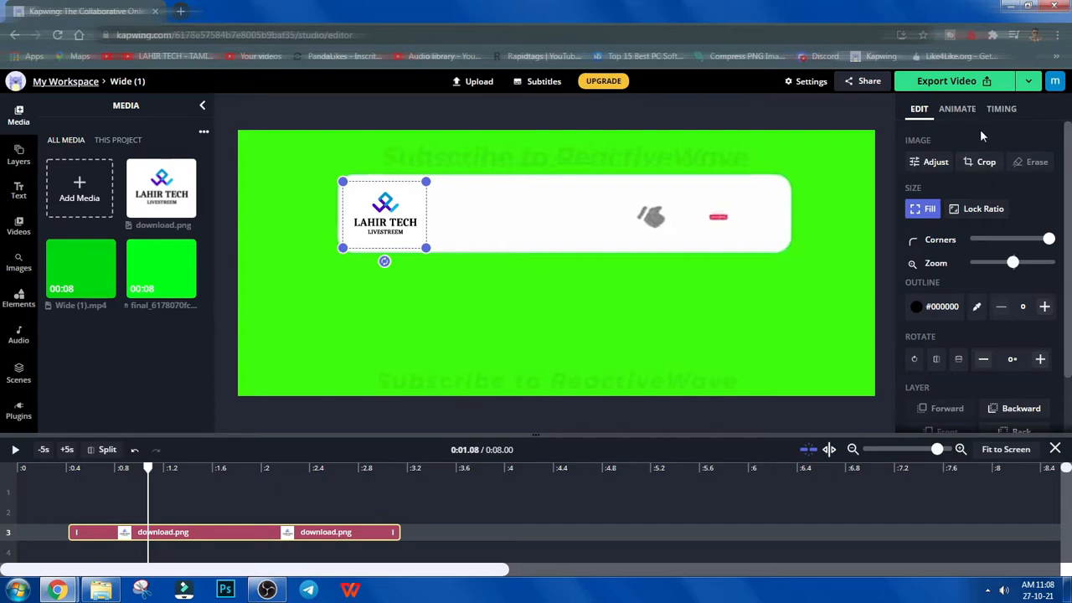
{"action": "left_click", "coordinate": [959, 110]}
{"action": "left_click", "coordinate": [932, 186]}
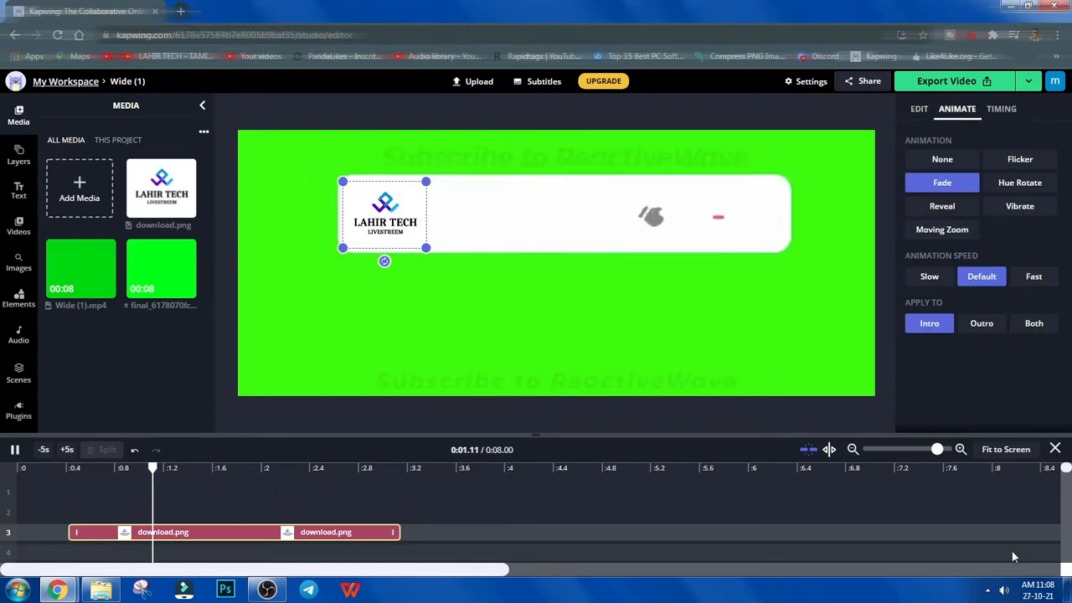
{"action": "left_click", "coordinate": [940, 284]}
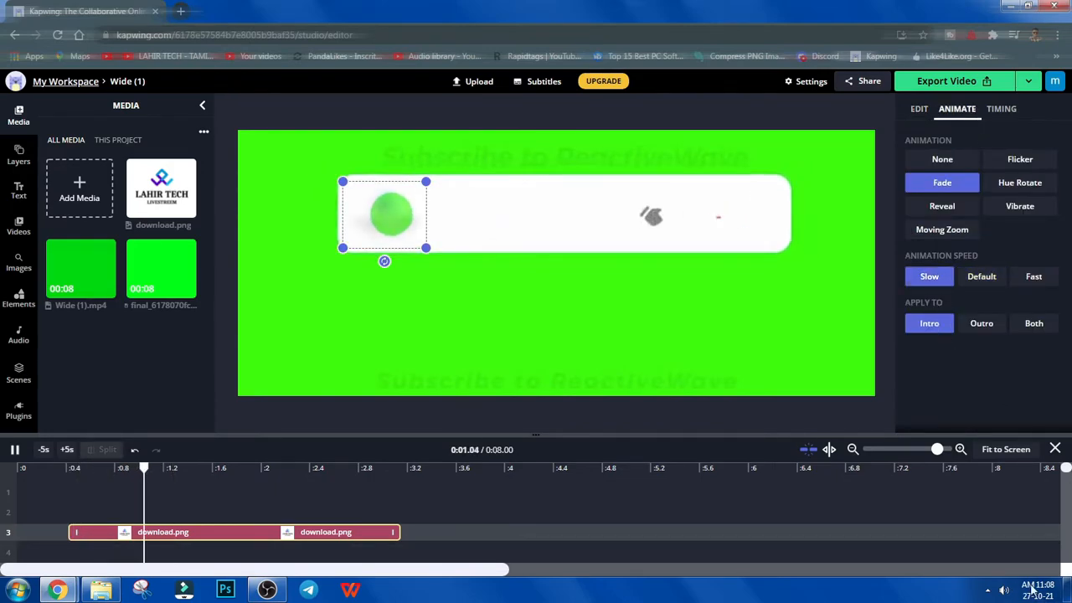
Step: Extend the start of the logo clip back to about 0.3 s and preview the fade-in
{"action": "left_click_drag", "start_coordinate": [75, 529], "coordinate": [54, 524]}
{"action": "left_click_drag", "start_coordinate": [48, 467], "coordinate": [2, 460]}
{"action": "key", "text": "space"}
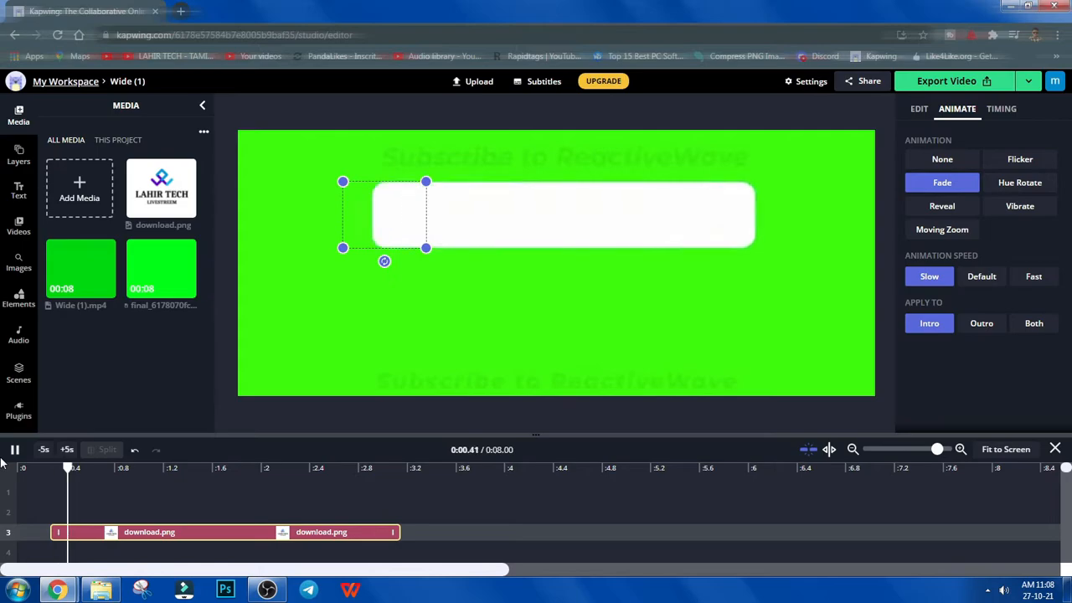
{"action": "key", "text": "space"}
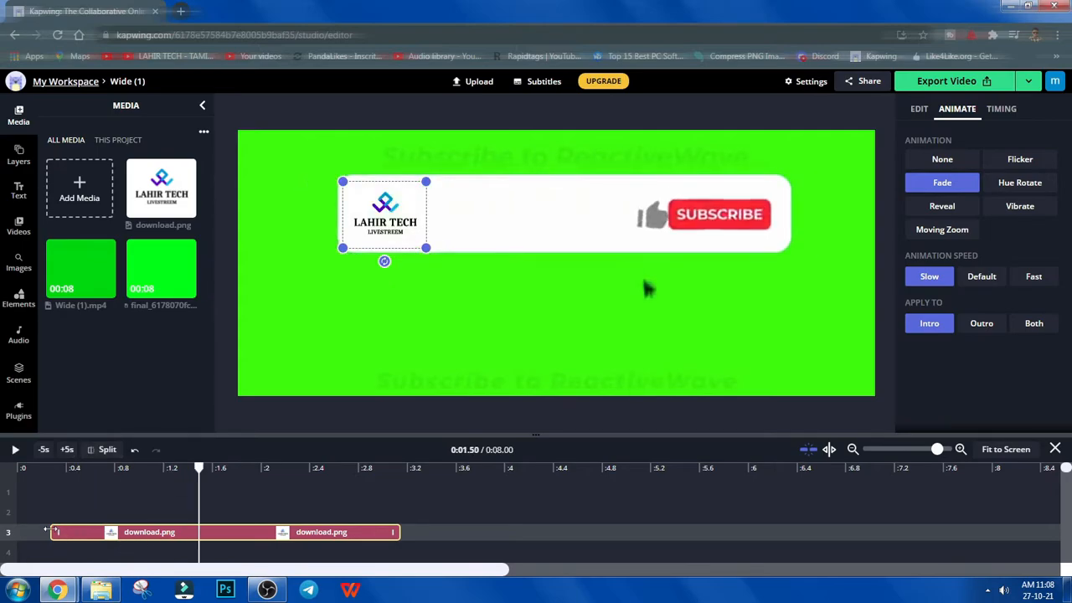
Step: Extend the start of the logo clip to the beginning of the timeline and preview the fade-in
{"action": "left_click_drag", "start_coordinate": [52, 532], "coordinate": [18, 532]}
{"action": "key", "text": "space"}
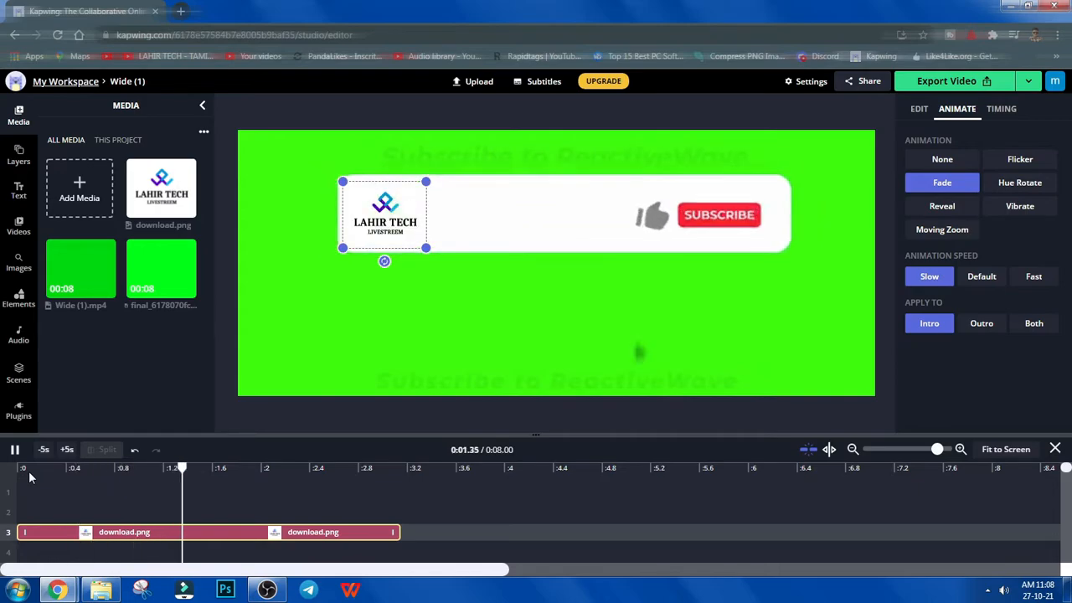
{"action": "key", "text": "space"}
{"action": "left_click_drag", "start_coordinate": [304, 542], "coordinate": [305, 541]}
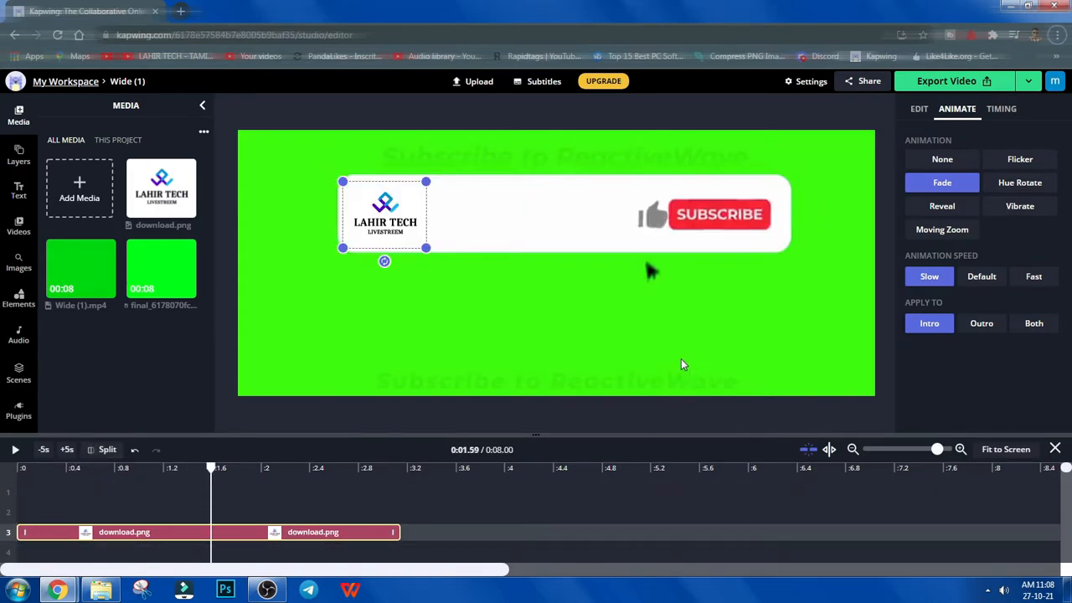
Step: Set the logo's Fade animation speed to Fast and preview the opening second
{"action": "left_click_drag", "start_coordinate": [540, 429], "coordinate": [544, 335]}
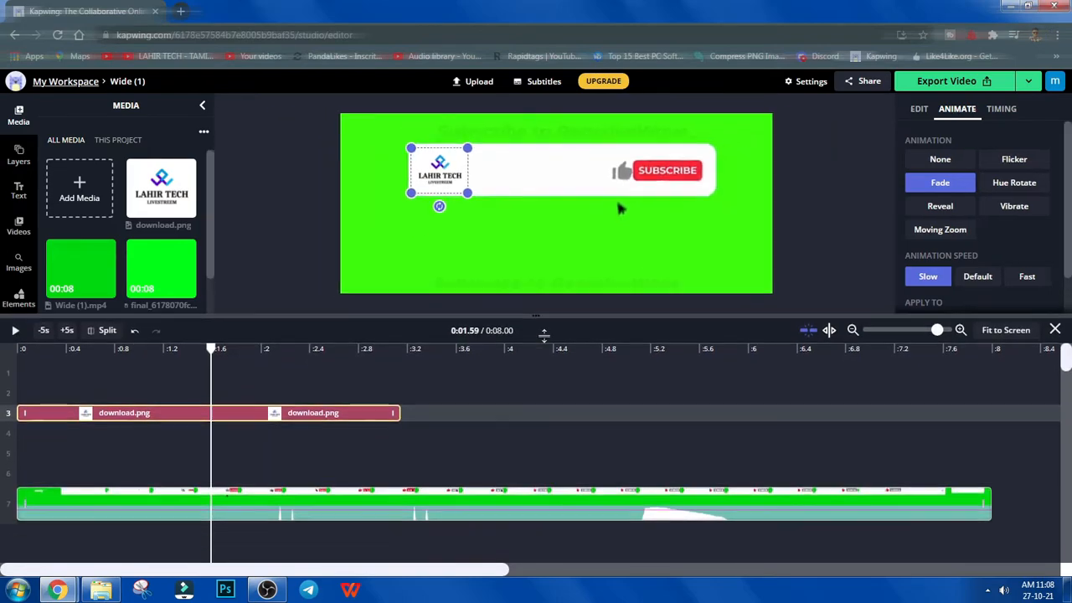
{"action": "left_click", "coordinate": [1020, 283]}
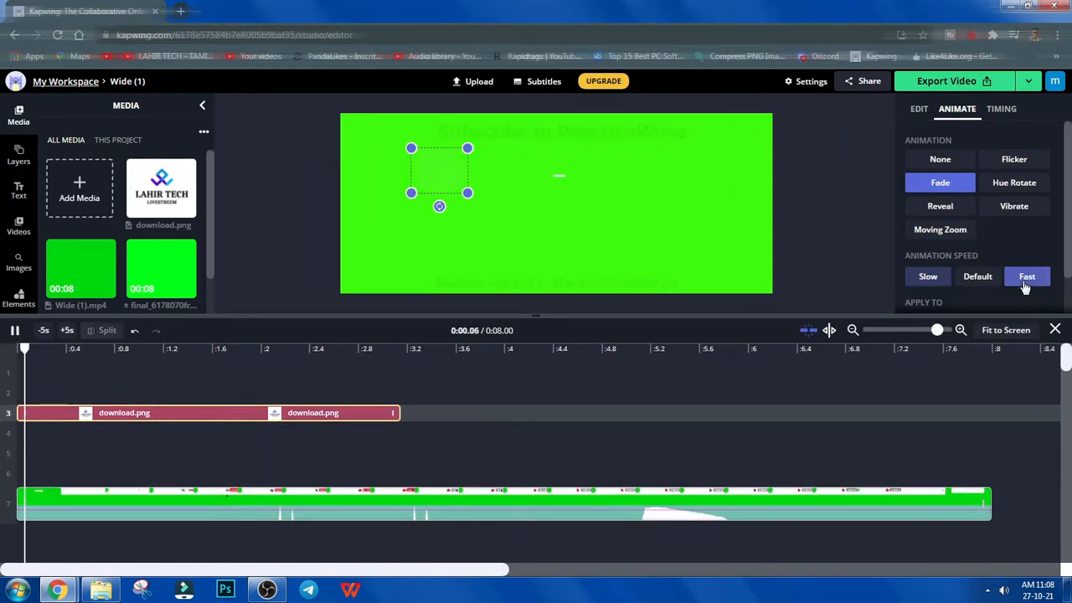
{"action": "left_click", "coordinate": [112, 349]}
{"action": "left_click", "coordinate": [28, 349]}
{"action": "key", "text": "space"}
{"action": "key", "text": "space"}
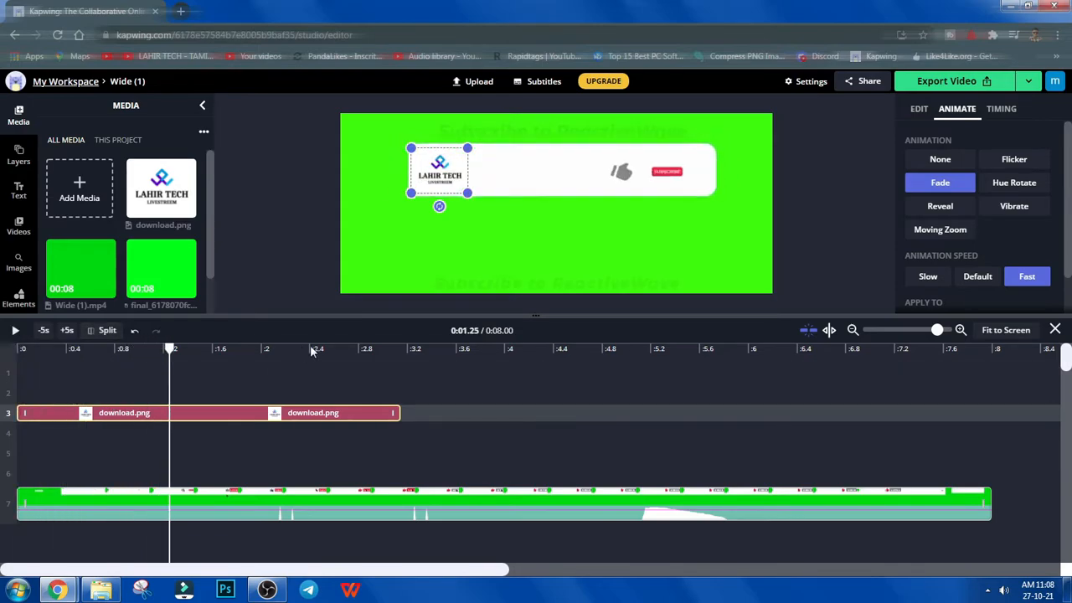
Step: Play back the opening with the logo deselected to check when it appears relative to the white bar
{"action": "left_click", "coordinate": [471, 220]}
{"action": "left_click_drag", "start_coordinate": [172, 348], "coordinate": [127, 348]}
{"action": "left_click", "coordinate": [46, 350]}
{"action": "key", "text": "space"}
{"action": "key", "text": "space"}
{"action": "left_click_drag", "start_coordinate": [52, 350], "coordinate": [6, 352]}
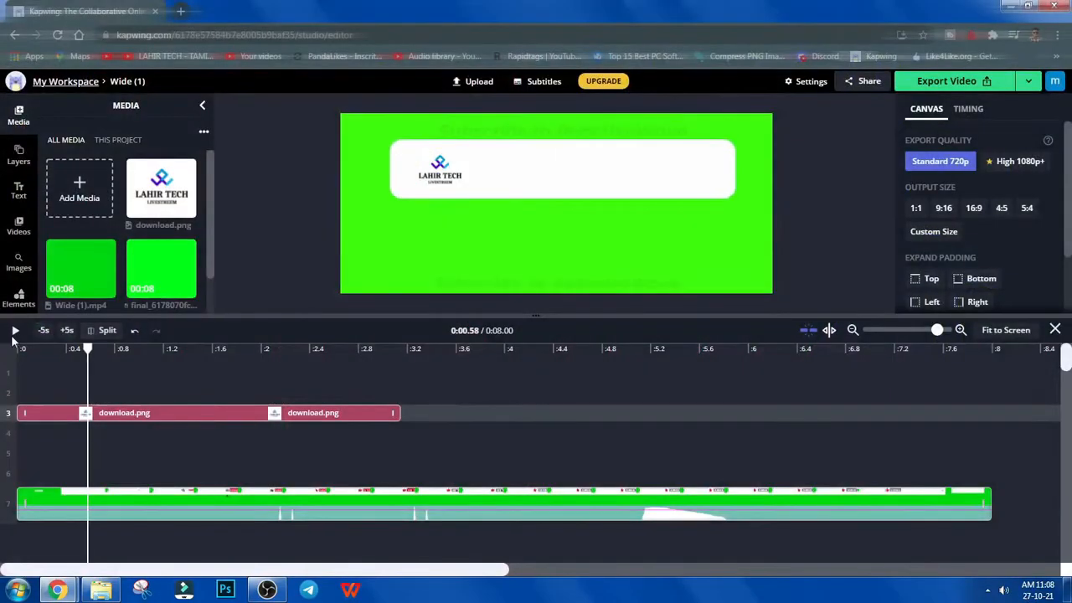
Step: Split the logo clip at 0.52 s and delete the part before the split
{"action": "mouse_move", "coordinate": [87, 350]}
{"action": "left_mouse_down"}
{"action": "mouse_move", "coordinate": [59, 350]}
{"action": "mouse_move", "coordinate": [80, 350]}
{"action": "left_mouse_up"}
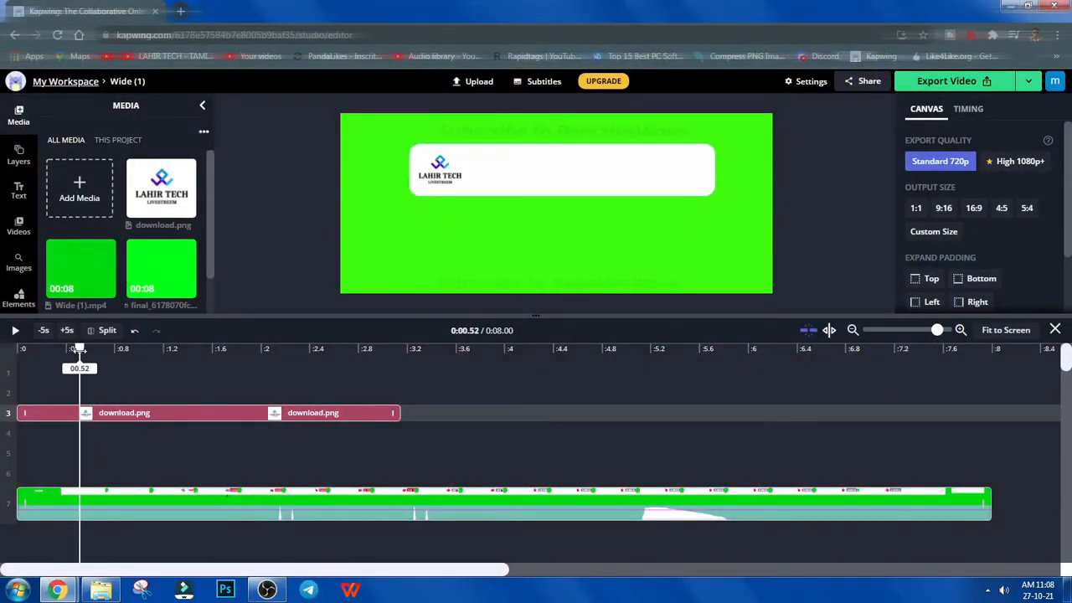
{"action": "left_click", "coordinate": [73, 421]}
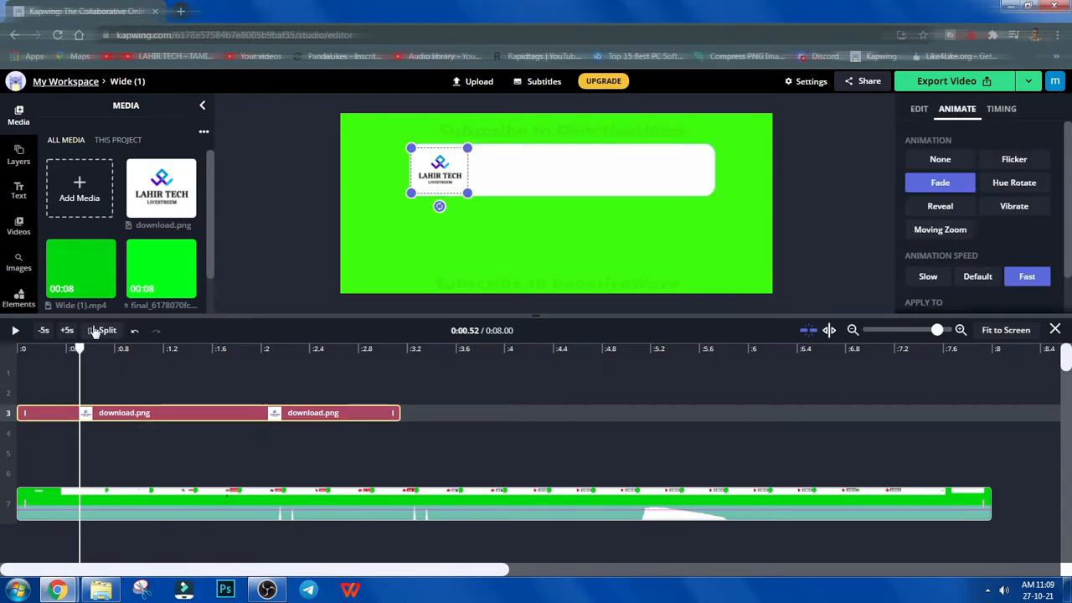
{"action": "key", "text": "s"}
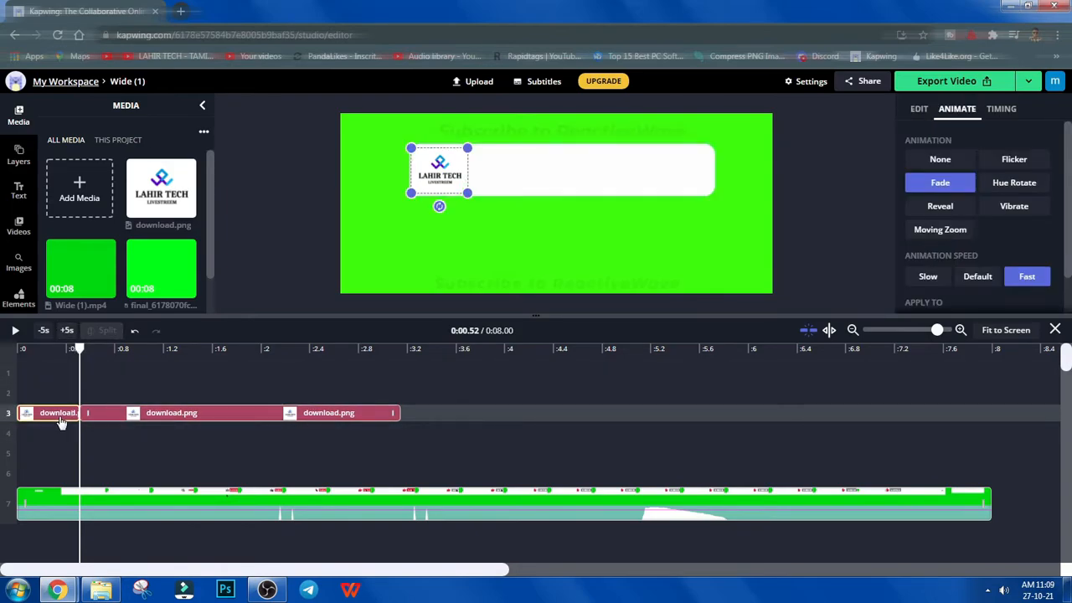
{"action": "key", "text": "Delete"}
Step: Play back the opening second repeatedly to check the trimmed logo's timing against the white bar animation
{"action": "left_click", "coordinate": [92, 413]}
{"action": "left_click_drag", "start_coordinate": [79, 348], "coordinate": [15, 347]}
{"action": "left_click", "coordinate": [16, 330]}
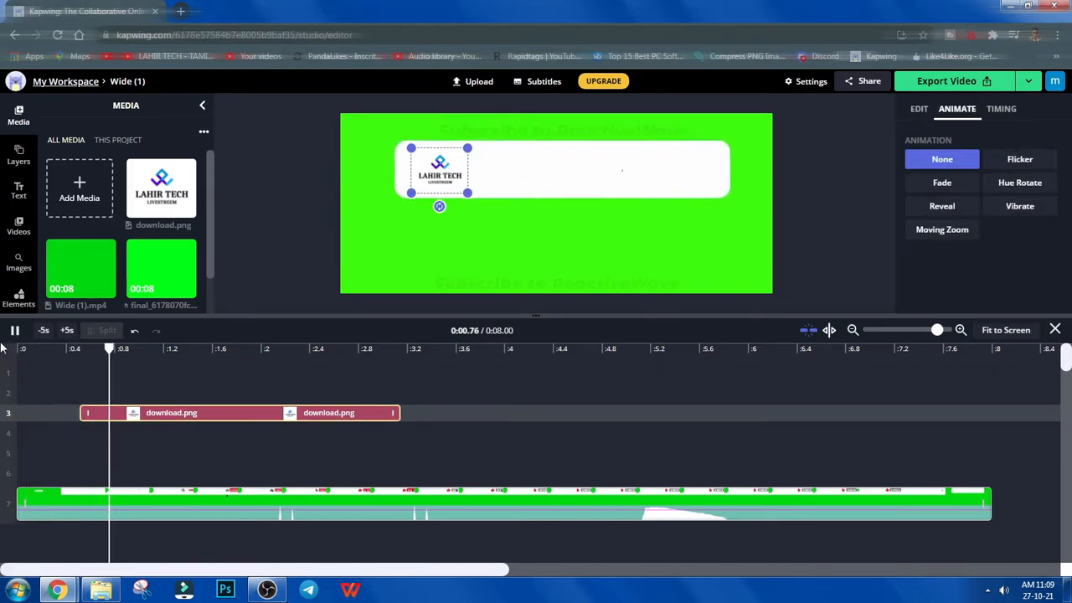
{"action": "left_click", "coordinate": [433, 372]}
{"action": "left_click_drag", "start_coordinate": [92, 352], "coordinate": [16, 348]}
{"action": "left_click", "coordinate": [14, 330]}
{"action": "left_click", "coordinate": [13, 331]}
{"action": "left_click", "coordinate": [14, 331]}
{"action": "left_click_drag", "start_coordinate": [189, 358], "coordinate": [2, 356]}
{"action": "key", "text": "space"}
{"action": "key", "text": "space"}
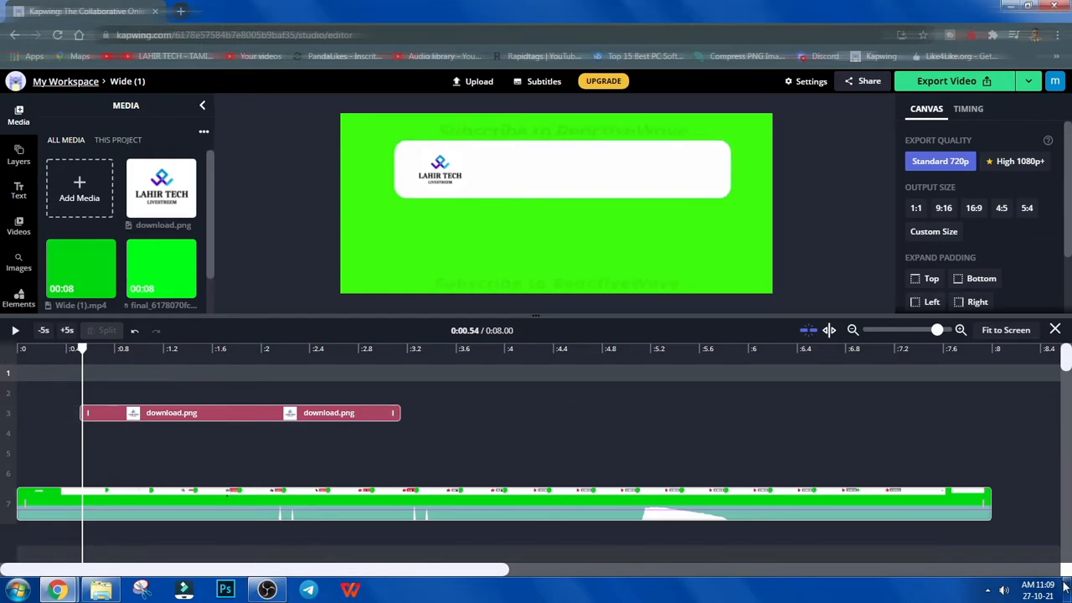
{"action": "key", "text": "space"}
{"action": "key", "text": "space"}
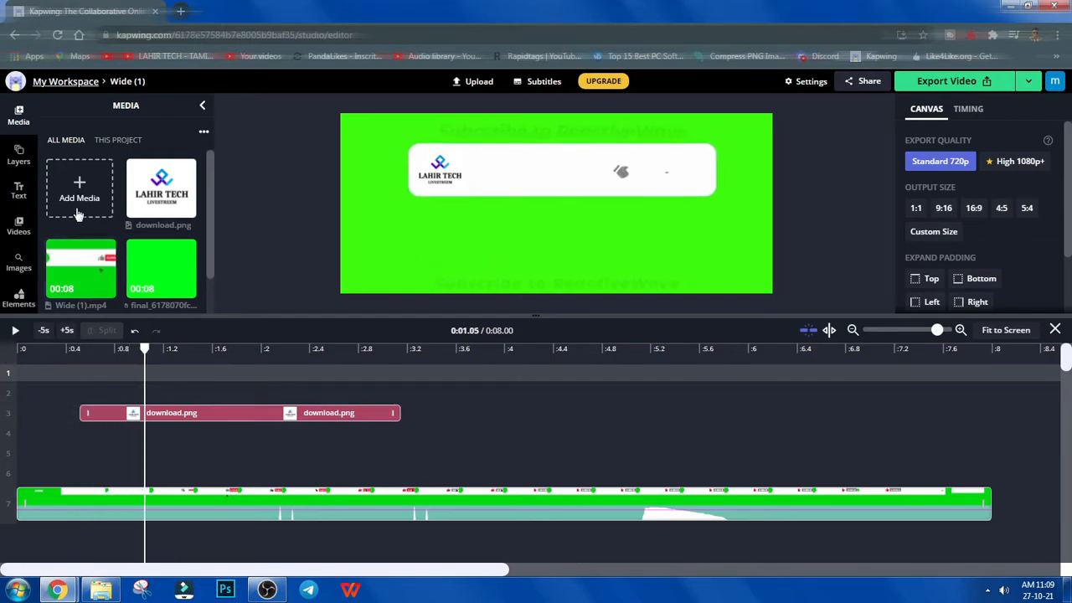
Step: Add a header text to the canvas and replace its sample wording with "LAHIR TECH TAMIL"
{"action": "left_click", "coordinate": [18, 189]}
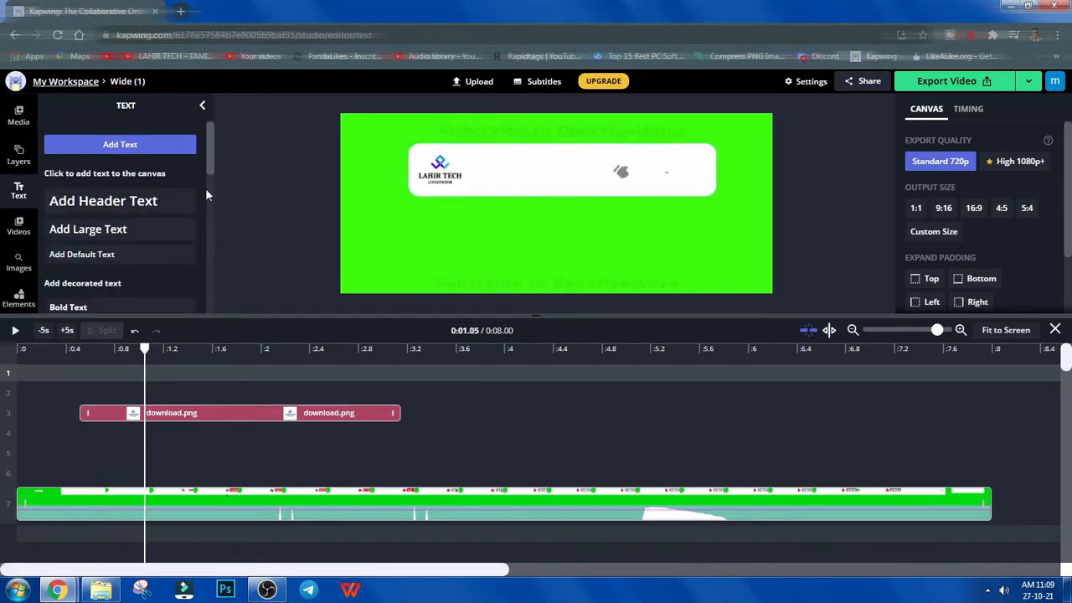
{"action": "left_click", "coordinate": [104, 201]}
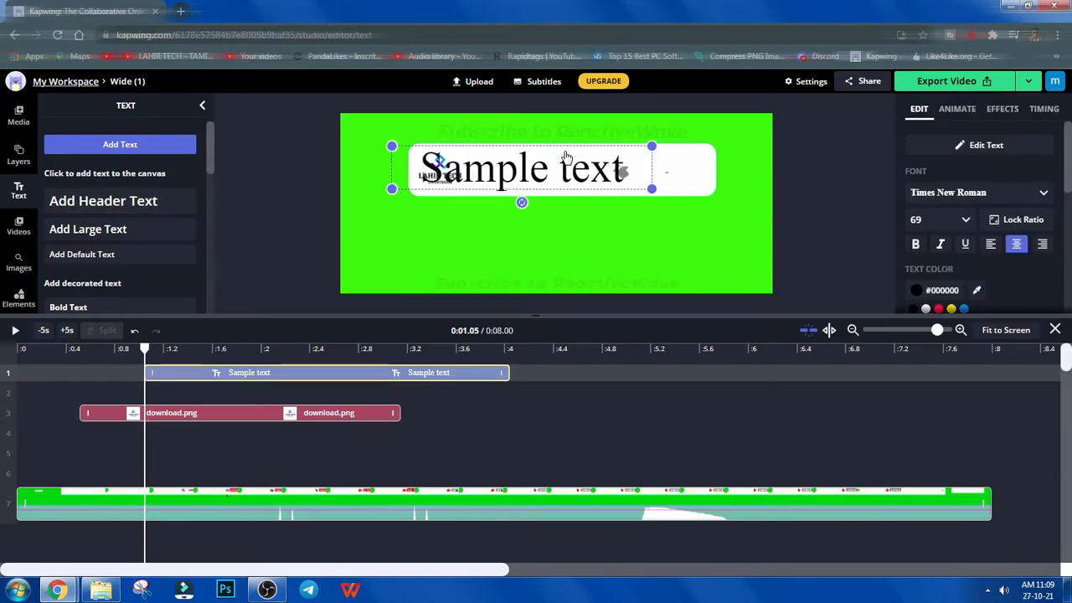
{"action": "double_click", "coordinate": [595, 177]}
{"action": "key", "text": "ctrl+a"}
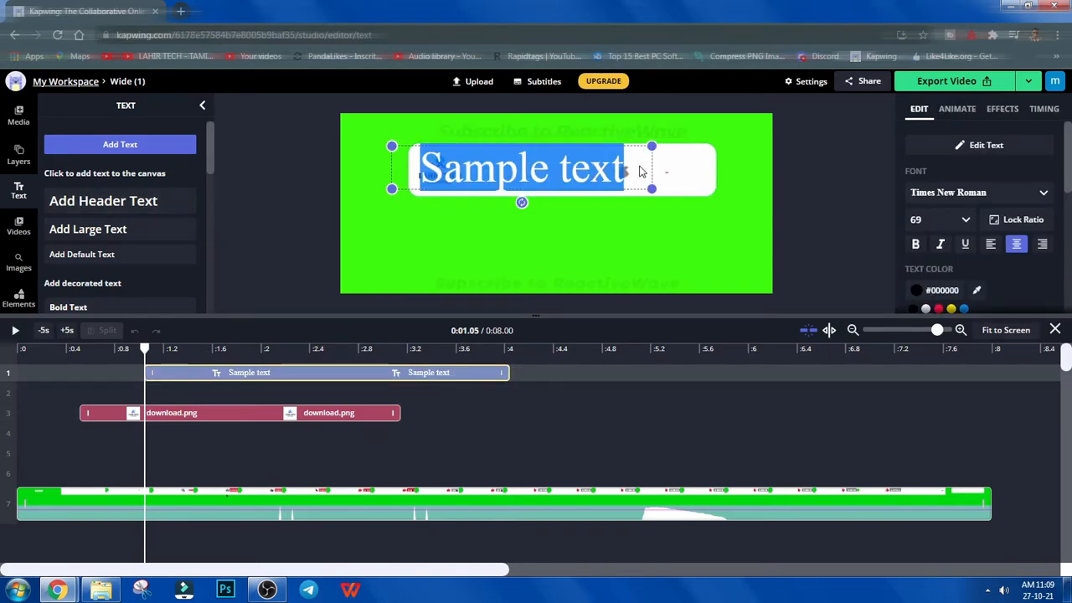
{"action": "type", "text": "la"}
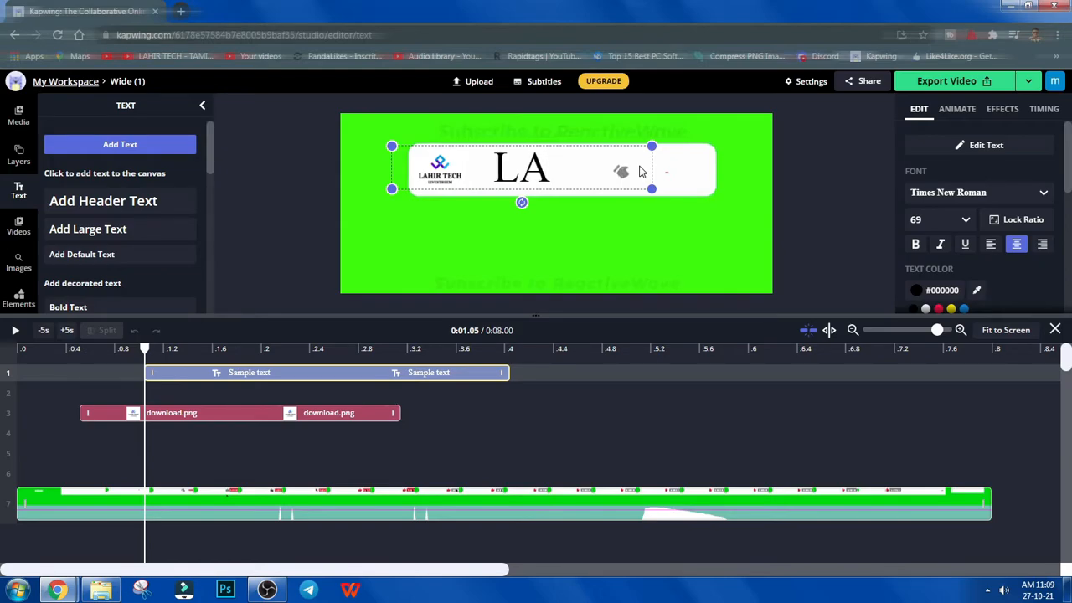
{"action": "type", "text": "HIR T"}
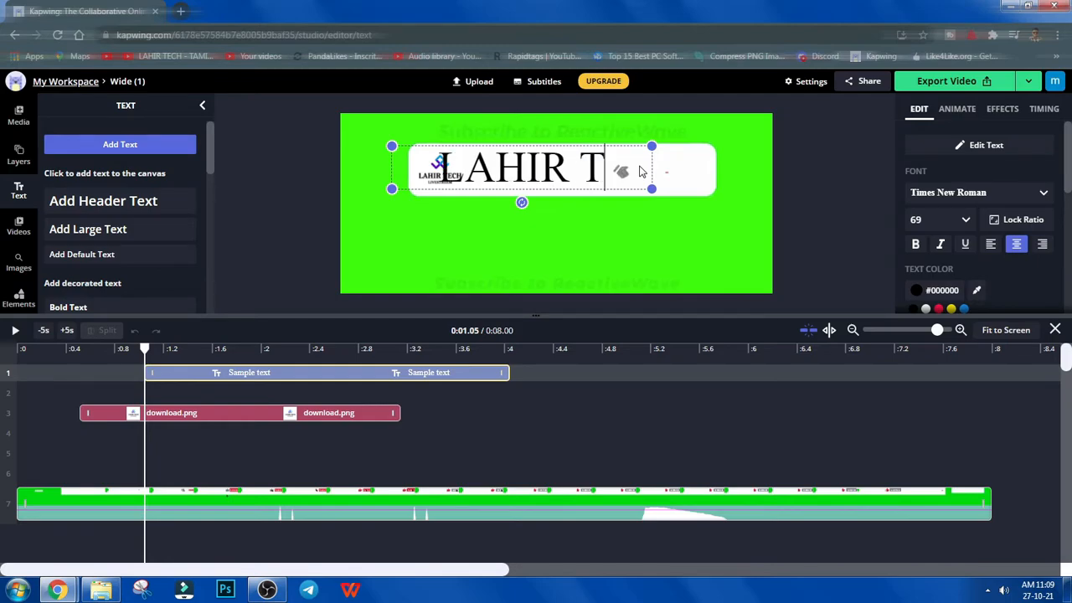
{"action": "type", "text": "ECH TA"}
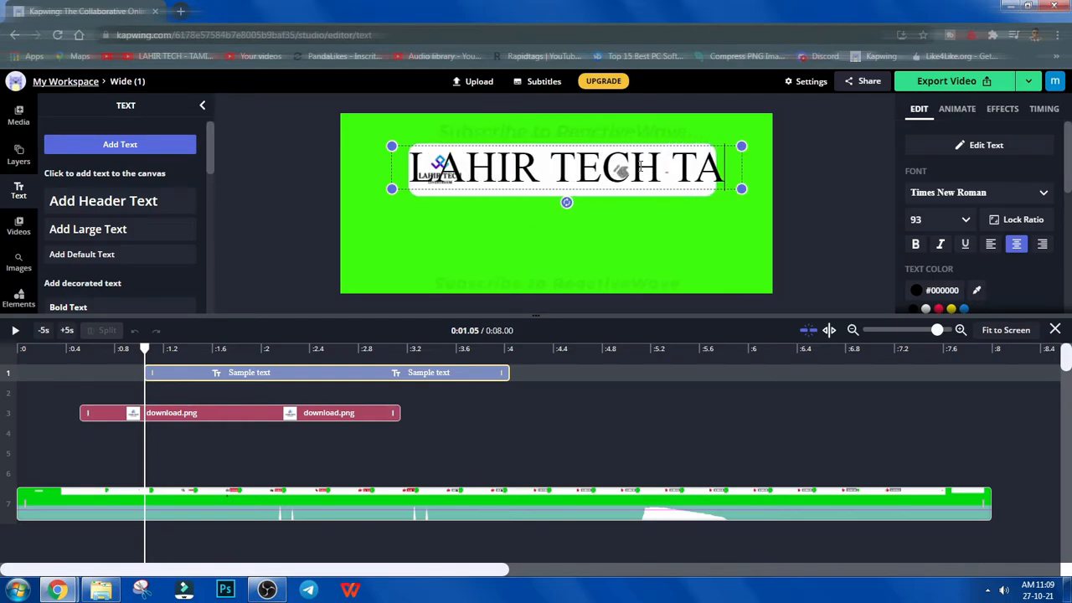
{"action": "type", "text": "MIL"}
Step: Set the LAHIR TECH TAMIL text to font size 24 and place it between the logo and the thumbs-up icon
{"action": "key", "text": "ctrl+a"}
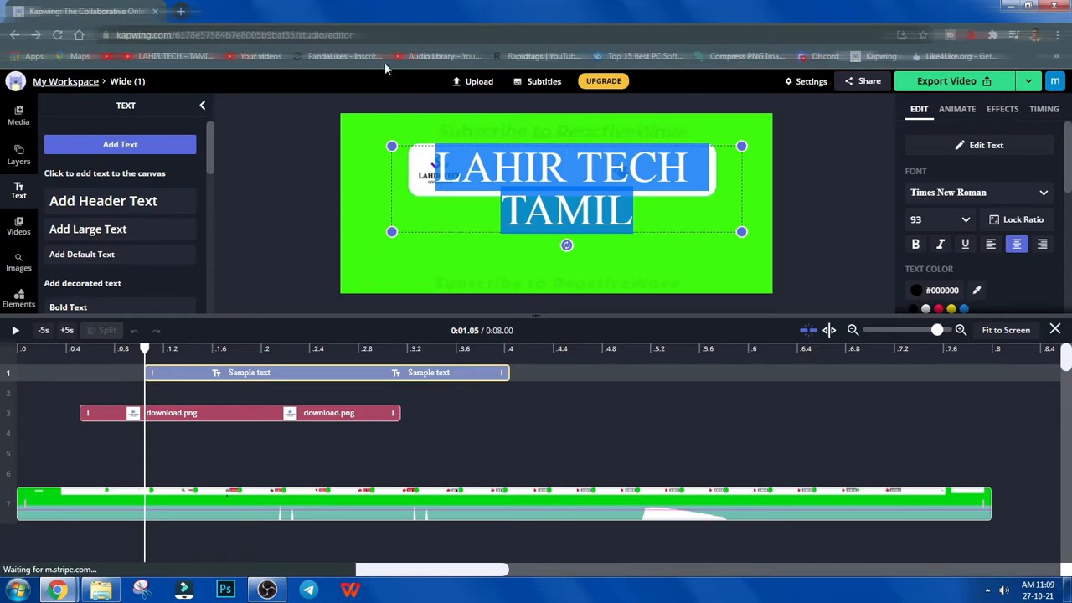
{"action": "left_click", "coordinate": [963, 219]}
{"action": "left_click", "coordinate": [948, 242]}
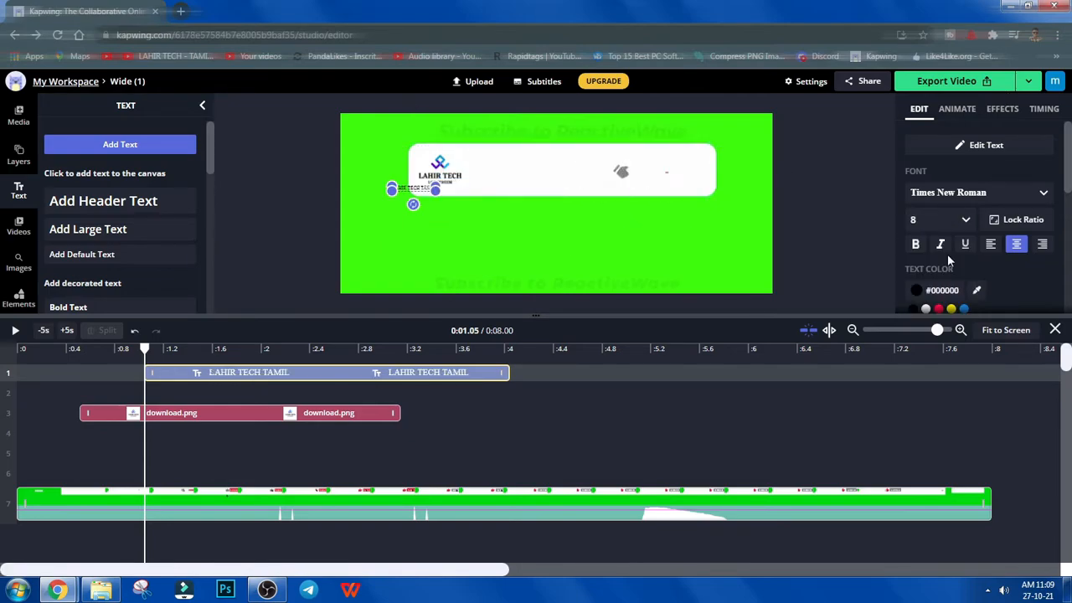
{"action": "left_click", "coordinate": [936, 226]}
{"action": "scroll", "coordinate": [938, 276], "scroll_direction": "down", "scroll_amount": 3}
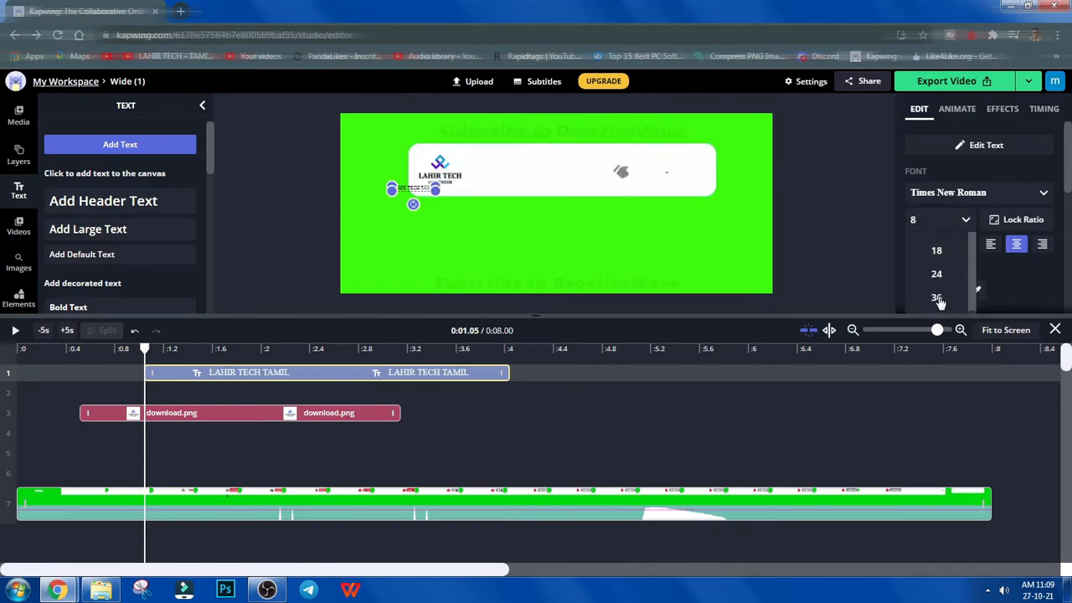
{"action": "left_click", "coordinate": [936, 275]}
{"action": "left_click_drag", "start_coordinate": [440, 211], "coordinate": [588, 185]}
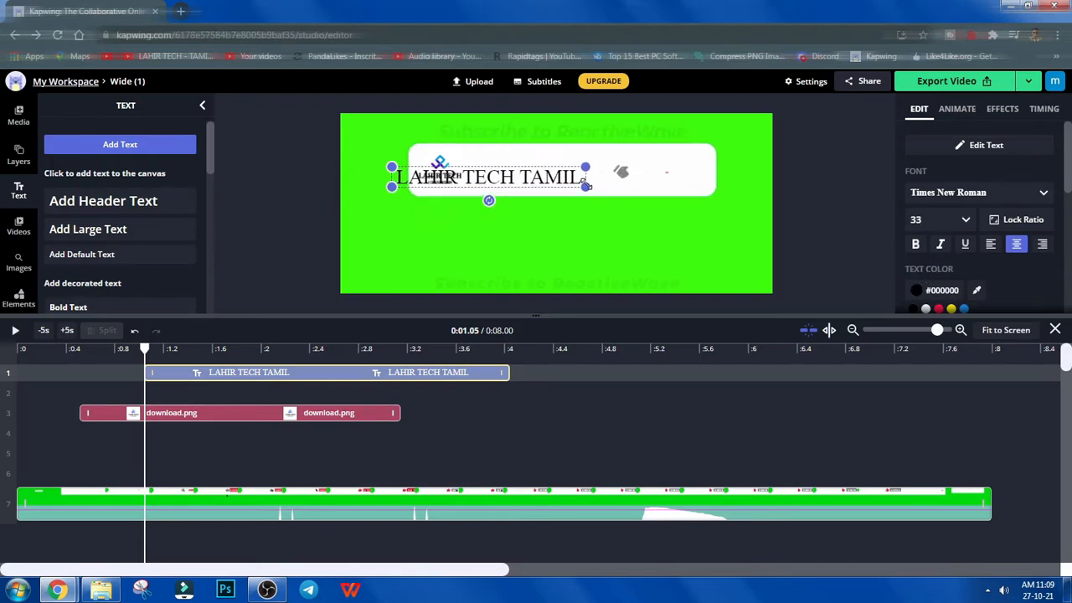
{"action": "left_click", "coordinate": [945, 224]}
{"action": "left_click", "coordinate": [938, 273]}
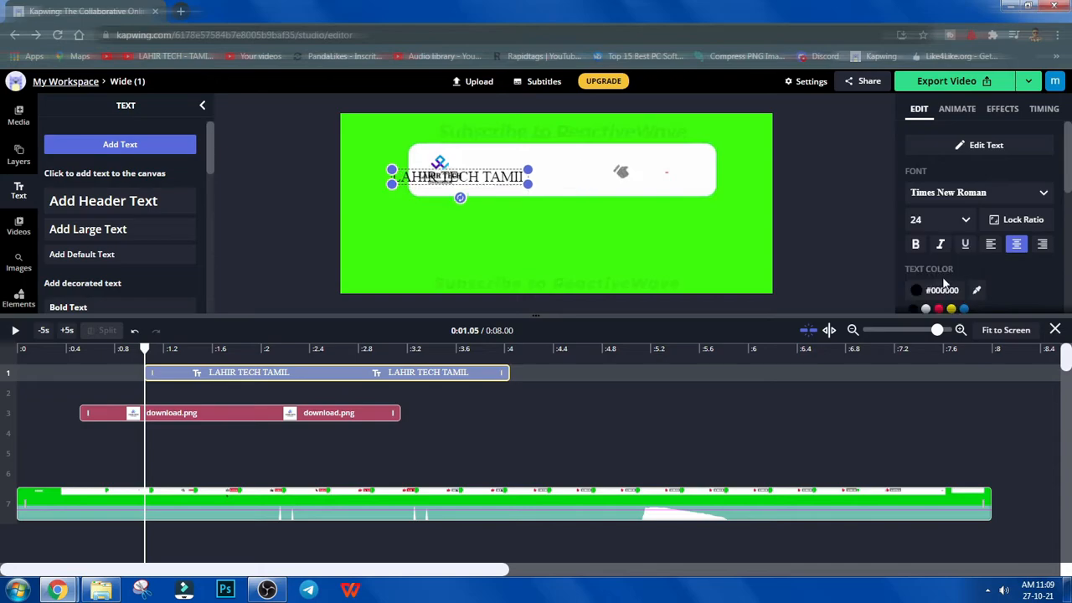
{"action": "left_click_drag", "start_coordinate": [481, 180], "coordinate": [559, 172]}
{"action": "left_click", "coordinate": [619, 211]}
Step: Set the LAHIR TECH TAMIL text to font size 14 and place it beside the logo inside the white bar
{"action": "left_click", "coordinate": [536, 168]}
{"action": "scroll", "coordinate": [954, 221], "scroll_direction": "down", "scroll_amount": 2}
{"action": "scroll", "coordinate": [953, 220], "scroll_direction": "up", "scroll_amount": 2}
{"action": "left_click", "coordinate": [969, 155]}
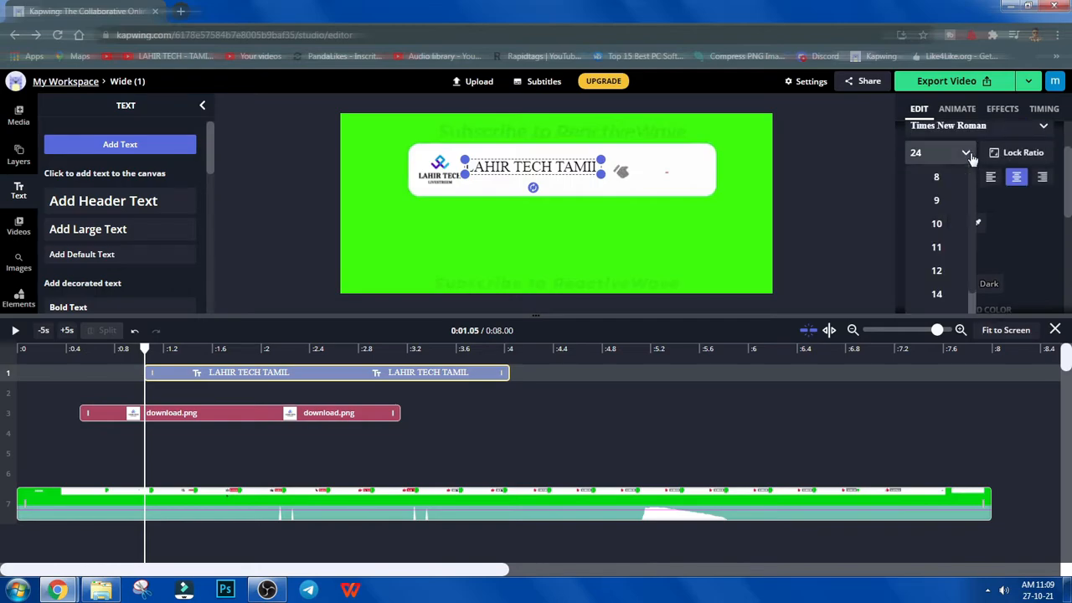
{"action": "scroll", "coordinate": [955, 222], "scroll_direction": "down", "scroll_amount": 3}
{"action": "scroll", "coordinate": [955, 226], "scroll_direction": "up", "scroll_amount": 2}
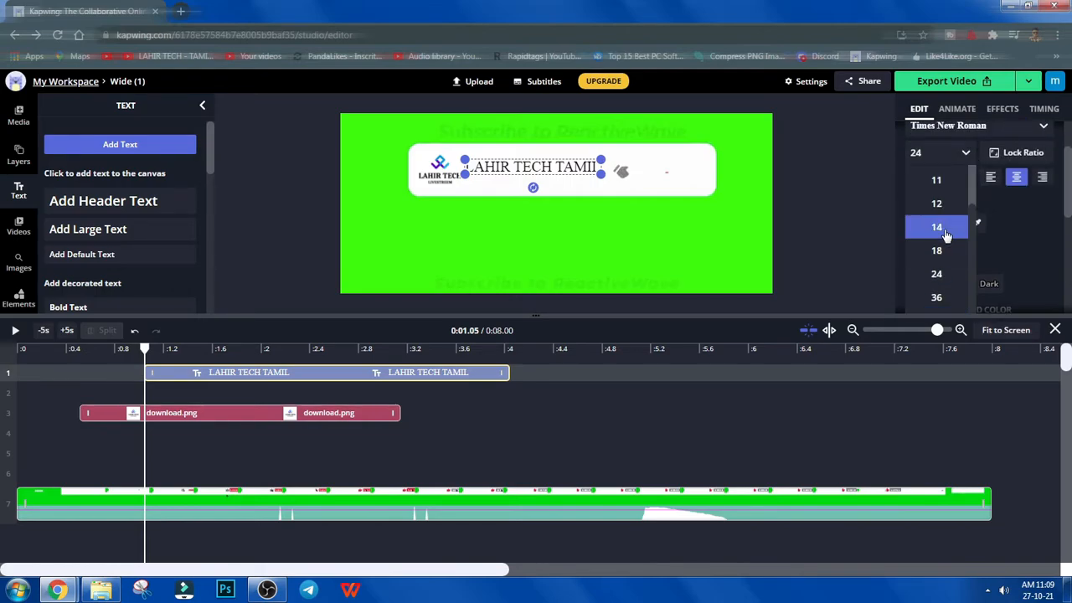
{"action": "left_click", "coordinate": [942, 227]}
{"action": "left_click", "coordinate": [545, 213]}
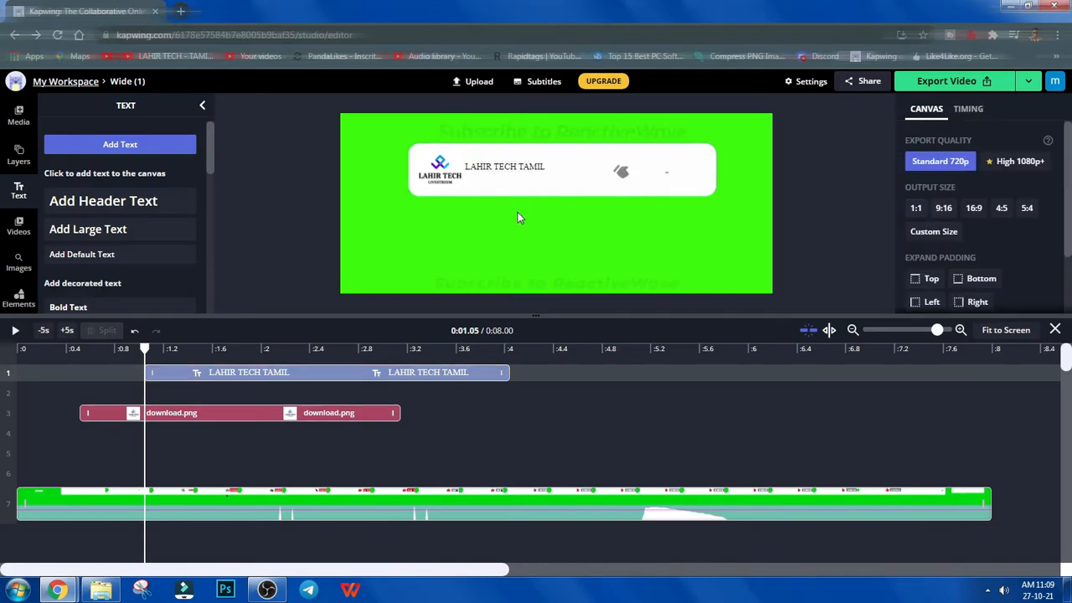
Step: Nudge the LAHIR TECH TAMIL text slightly away from the logo and shift its clip earlier to start at 0.87 s
{"action": "left_click_drag", "start_coordinate": [536, 317], "coordinate": [536, 454]}
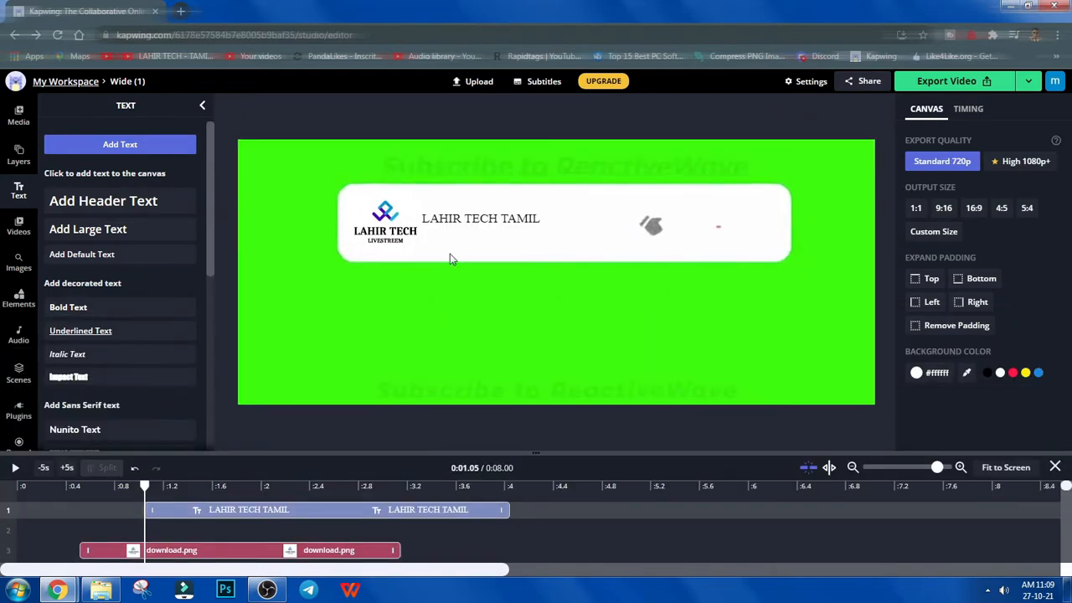
{"action": "left_click", "coordinate": [474, 225]}
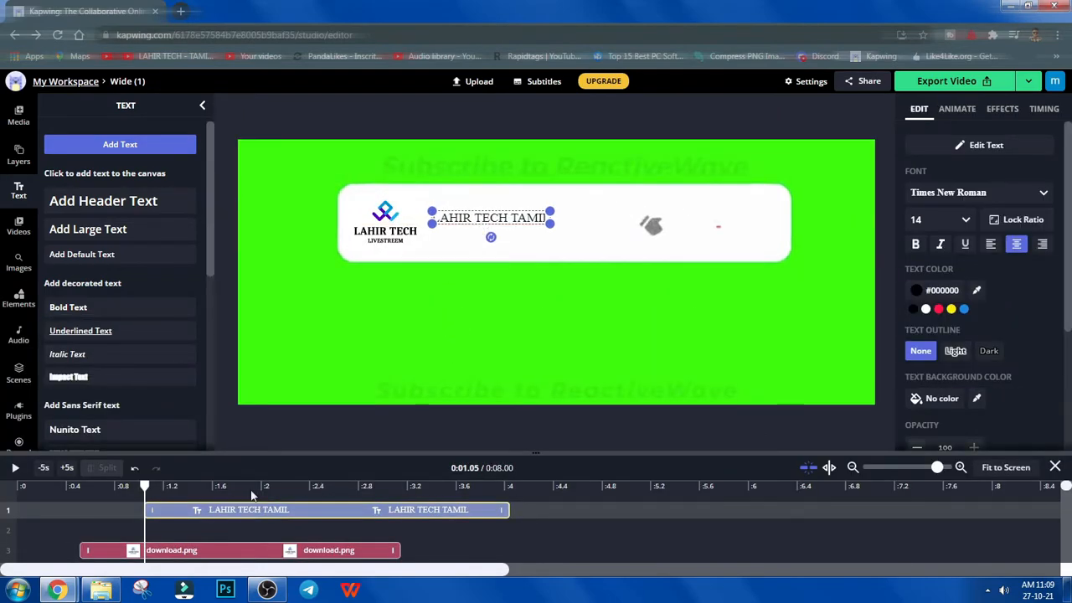
{"action": "left_click_drag", "start_coordinate": [142, 486], "coordinate": [7, 486]}
{"action": "left_click", "coordinate": [15, 468]}
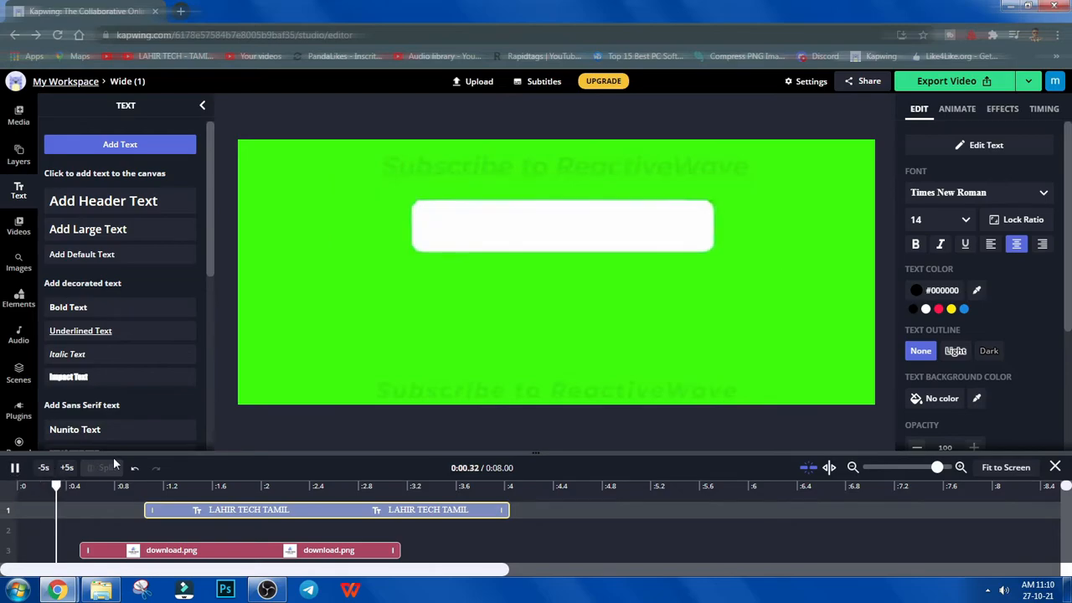
{"action": "key", "text": "space"}
{"action": "left_click_drag", "start_coordinate": [262, 516], "coordinate": [241, 520]}
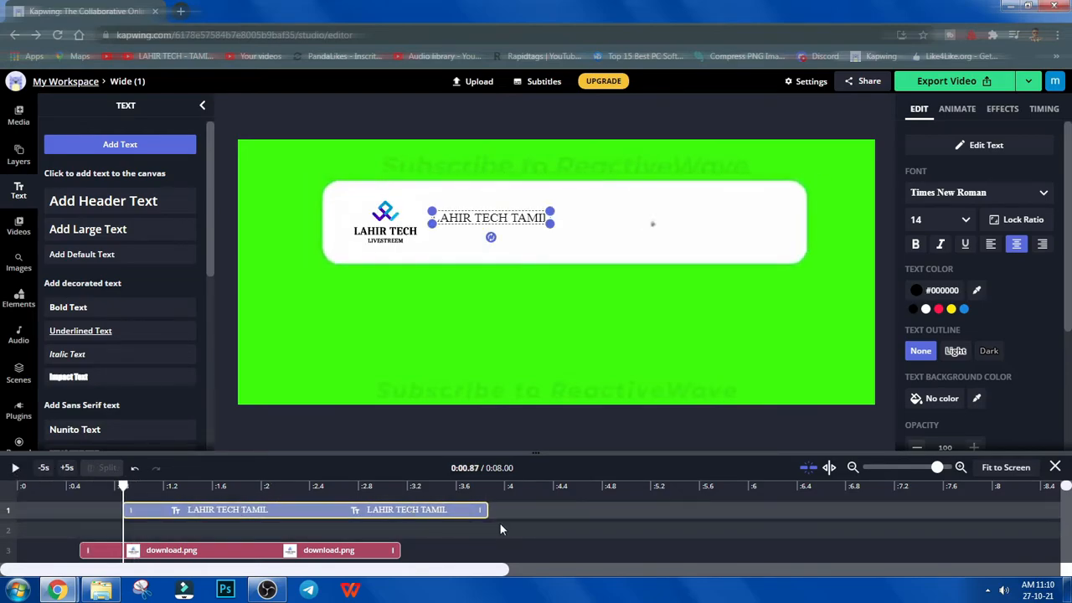
Step: Apply a Wipe intro animation at default speed to the LAHIR TECH TAMIL text and preview it from the beginning
{"action": "left_click", "coordinate": [957, 109]}
{"action": "left_click", "coordinate": [1047, 254]}
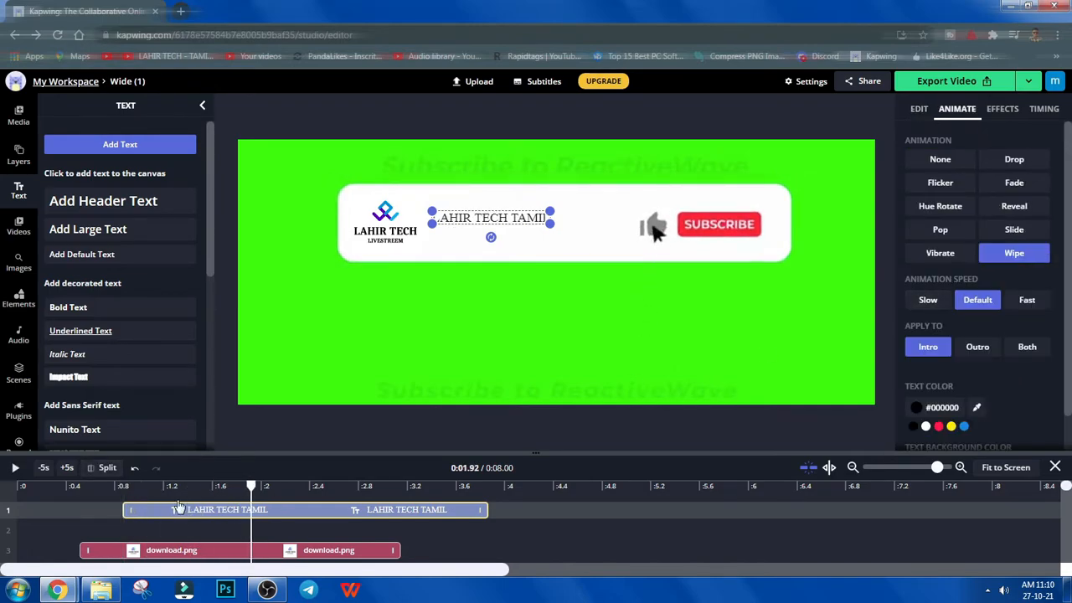
{"action": "left_click", "coordinate": [137, 508]}
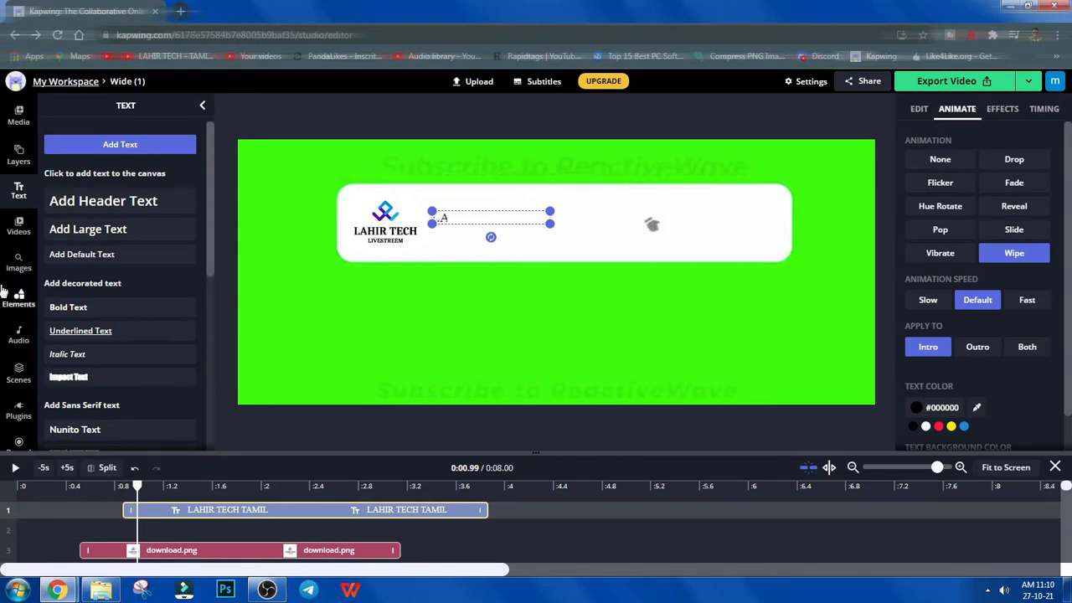
{"action": "left_click", "coordinate": [4, 499]}
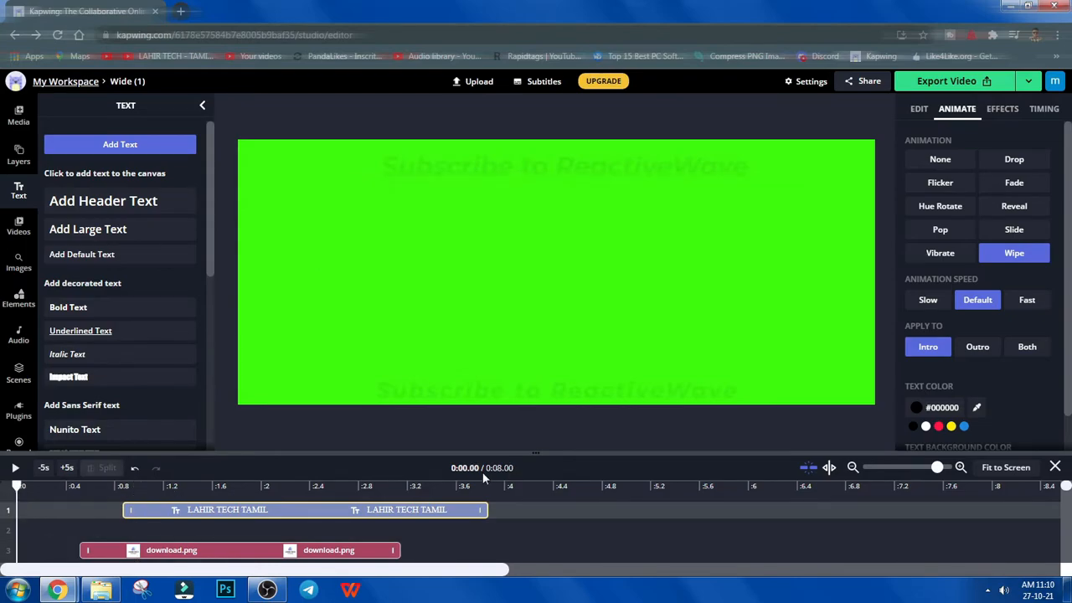
{"action": "left_click_drag", "start_coordinate": [520, 453], "coordinate": [520, 300]}
{"action": "key", "text": "space"}
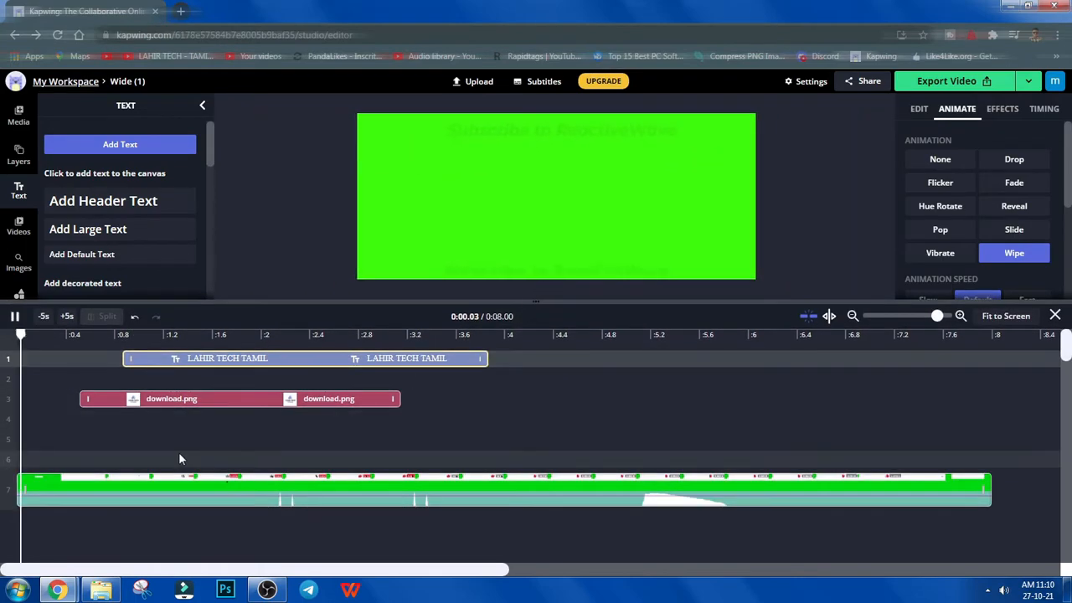
{"action": "left_click", "coordinate": [470, 387]}
{"action": "left_click", "coordinate": [307, 408]}
{"action": "left_click", "coordinate": [340, 403]}
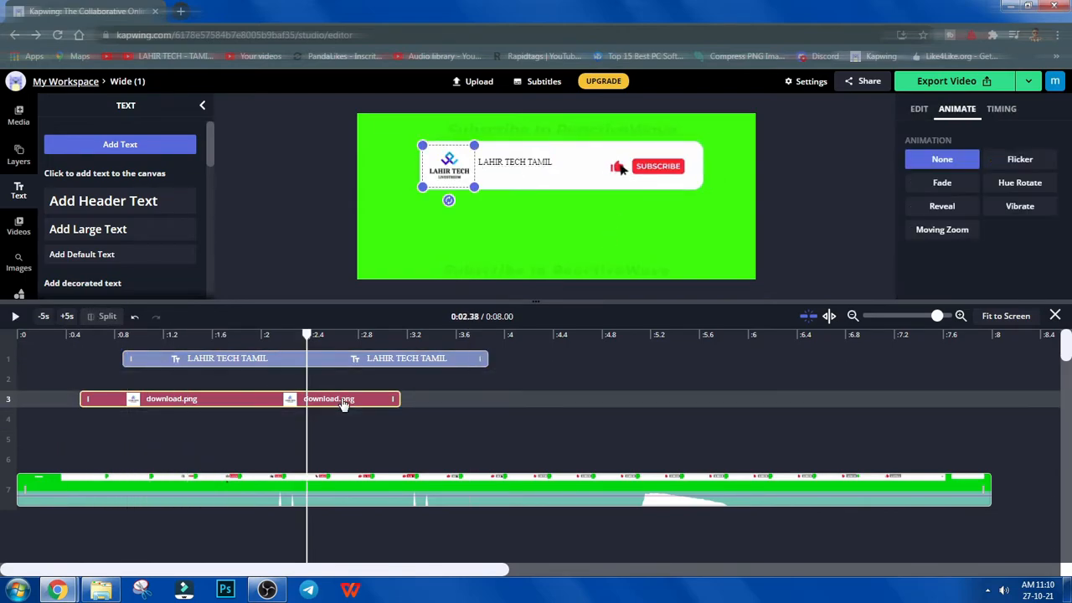
{"action": "left_click", "coordinate": [967, 188]}
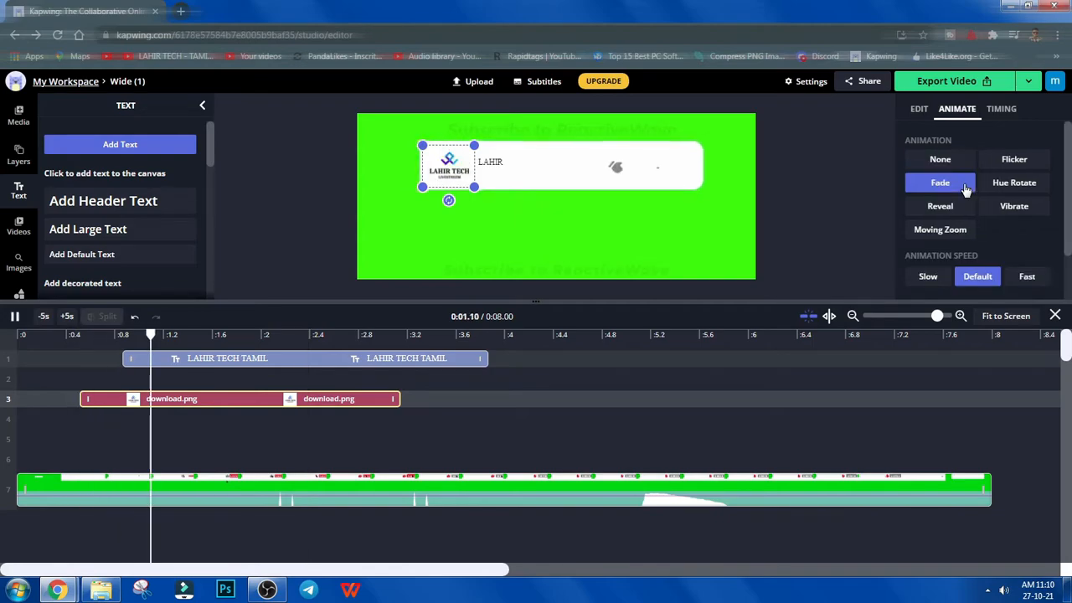
{"action": "key", "text": "Delete"}
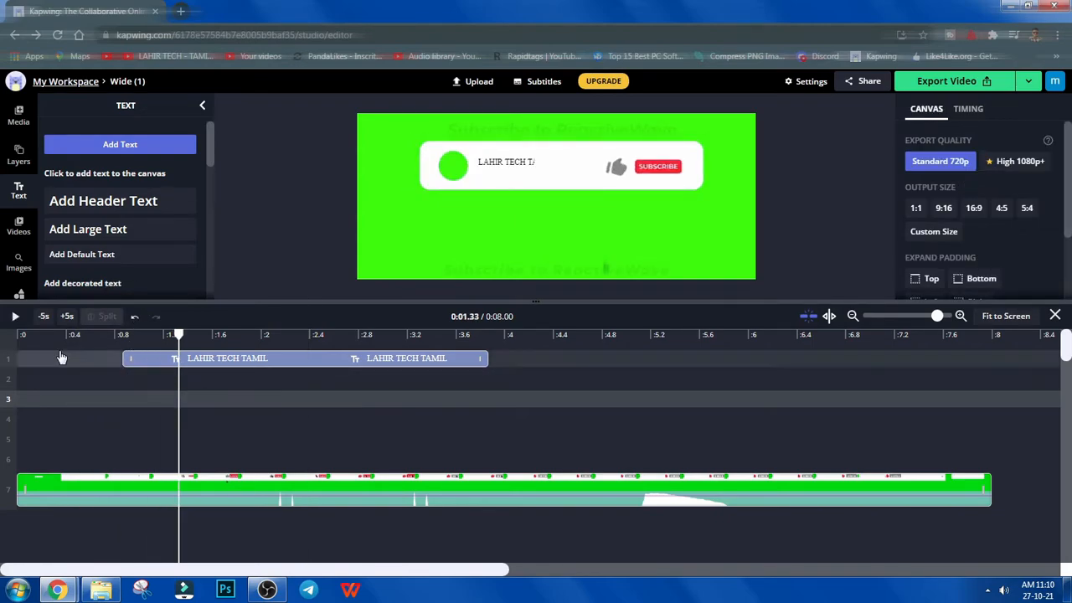
{"action": "left_click", "coordinate": [135, 318]}
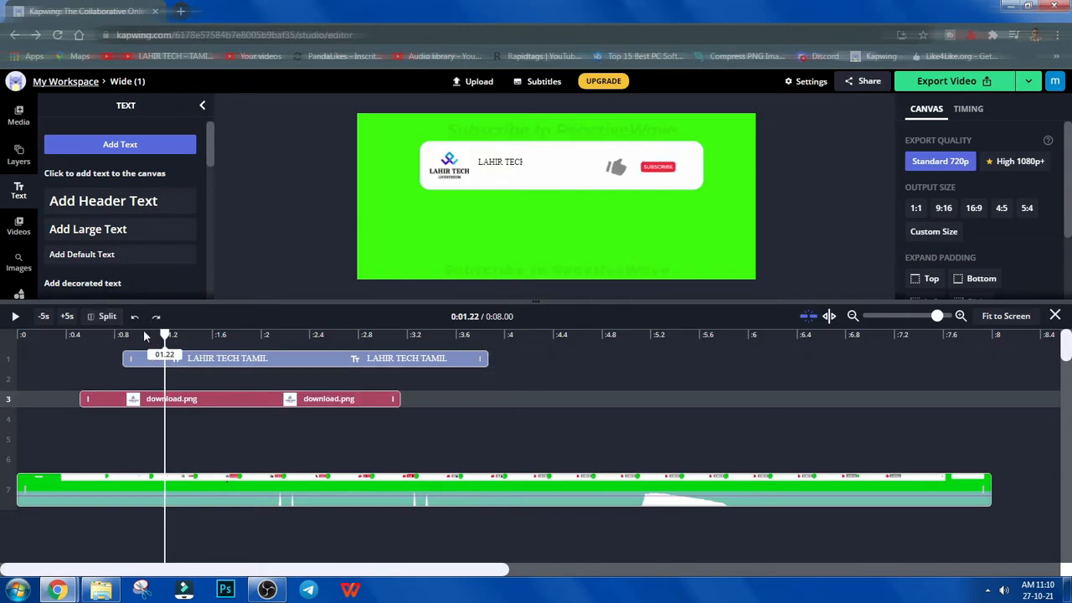
Step: Apply a Fade intro animation at Fast speed to the logo clip
{"action": "left_click_drag", "start_coordinate": [172, 334], "coordinate": [16, 334]}
{"action": "key", "text": "space"}
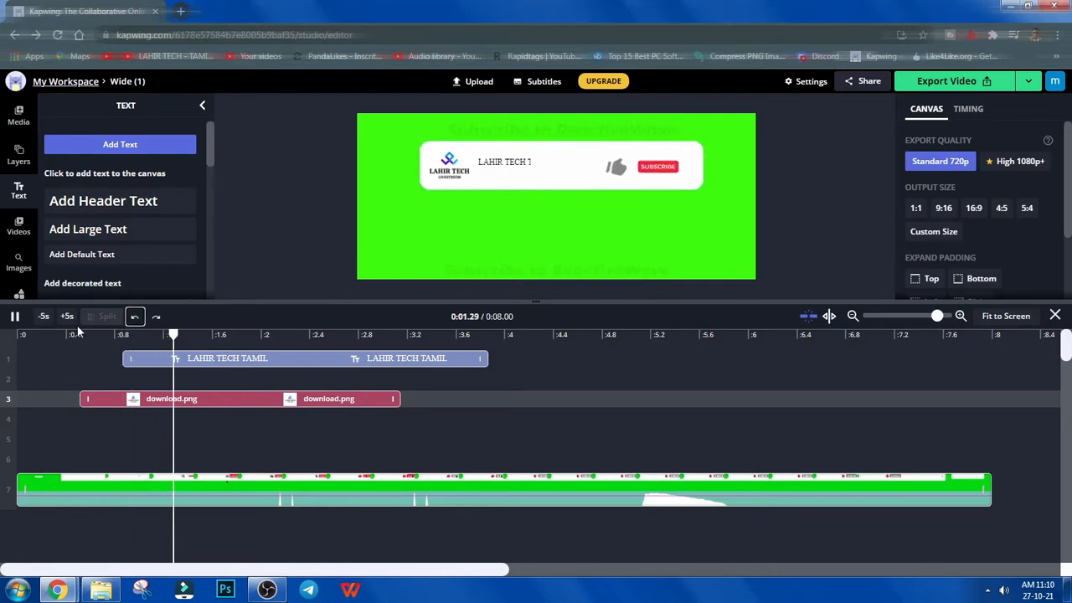
{"action": "left_click", "coordinate": [54, 335]}
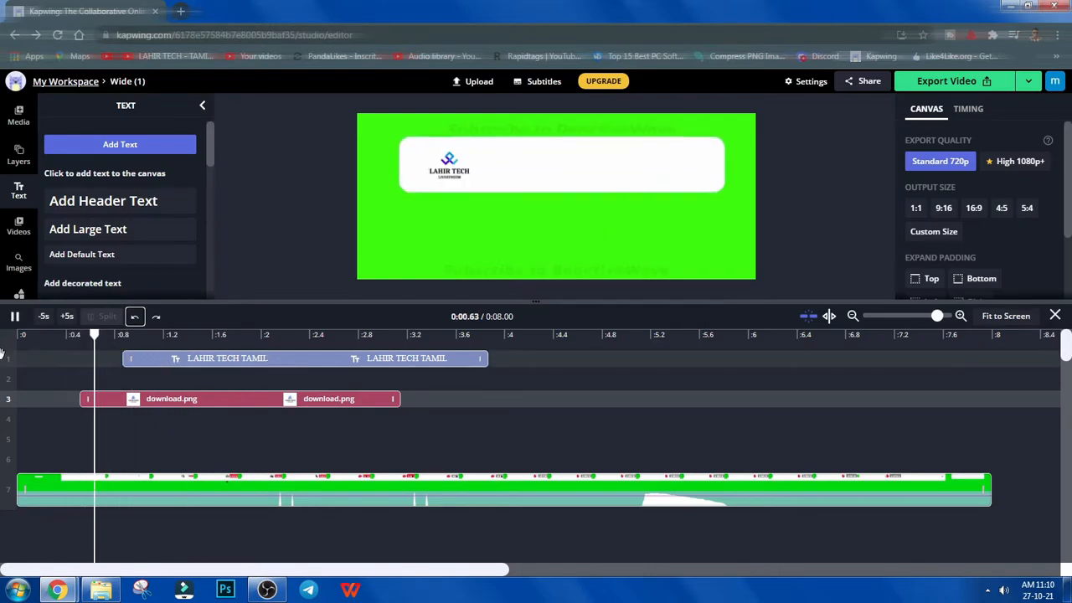
{"action": "left_click", "coordinate": [286, 402]}
{"action": "left_click", "coordinate": [955, 189]}
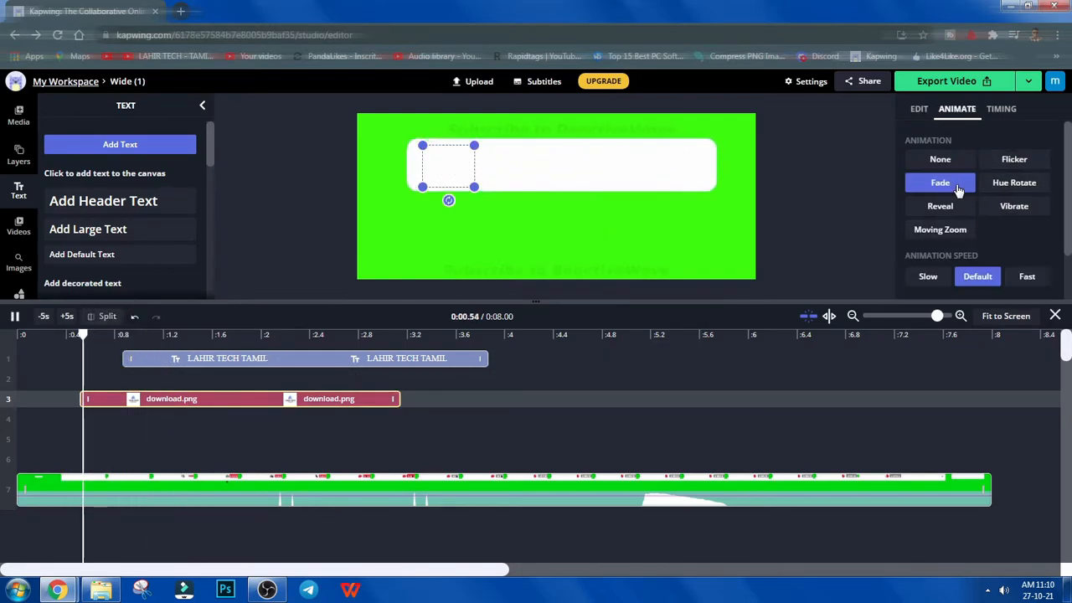
{"action": "scroll", "coordinate": [968, 216], "scroll_direction": "down", "scroll_amount": 1}
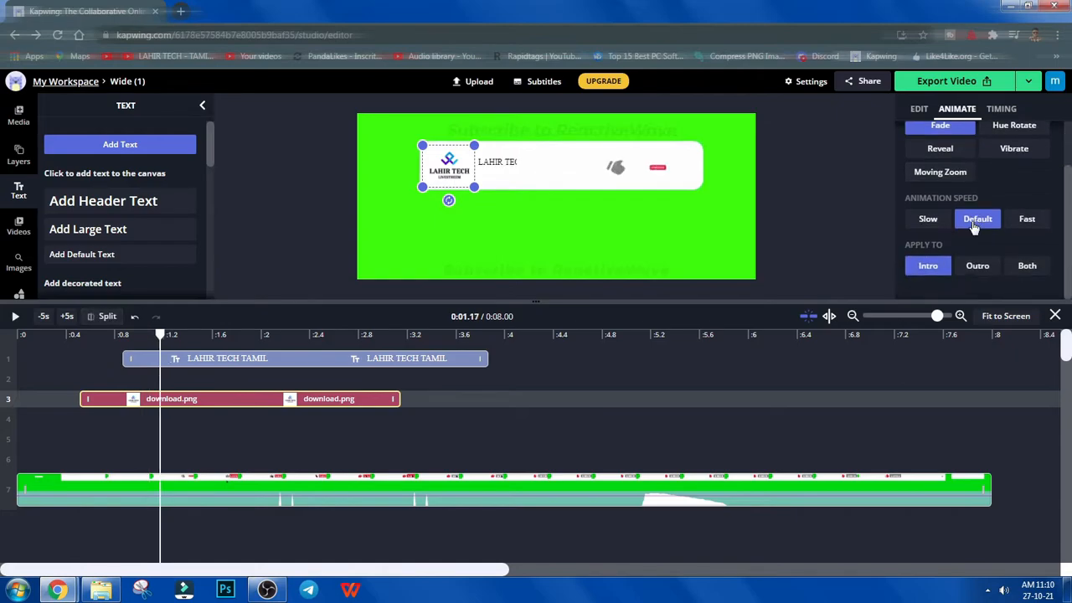
{"action": "left_click", "coordinate": [1027, 218]}
Step: Preview the animation from about 0.30 s and extend the end of the logo clip to 5.25 s
{"action": "left_click_drag", "start_coordinate": [78, 335], "coordinate": [53, 341]}
{"action": "left_click", "coordinate": [48, 399]}
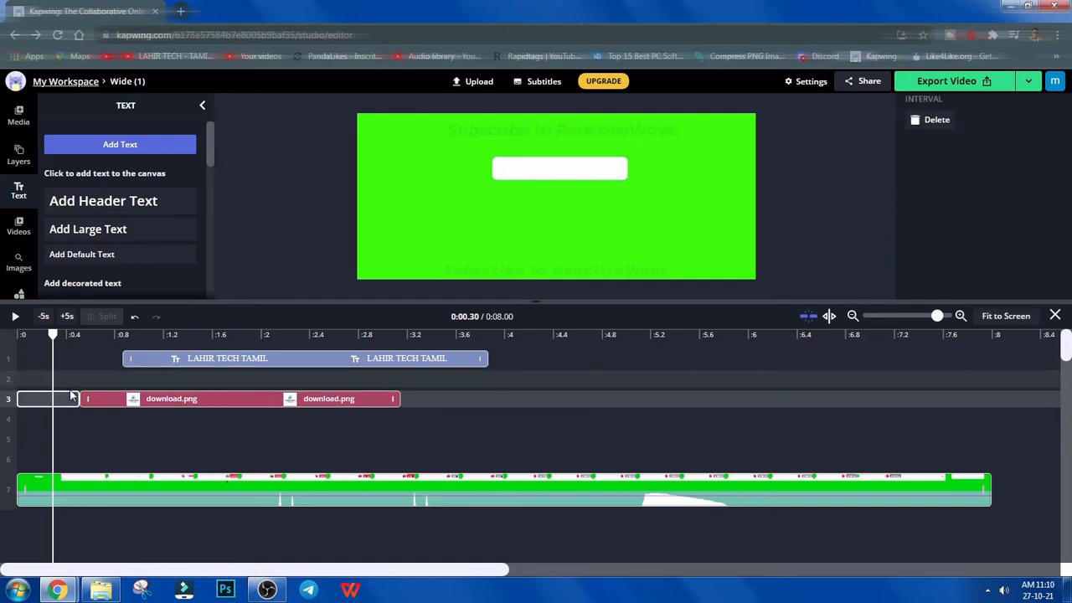
{"action": "key", "text": "space"}
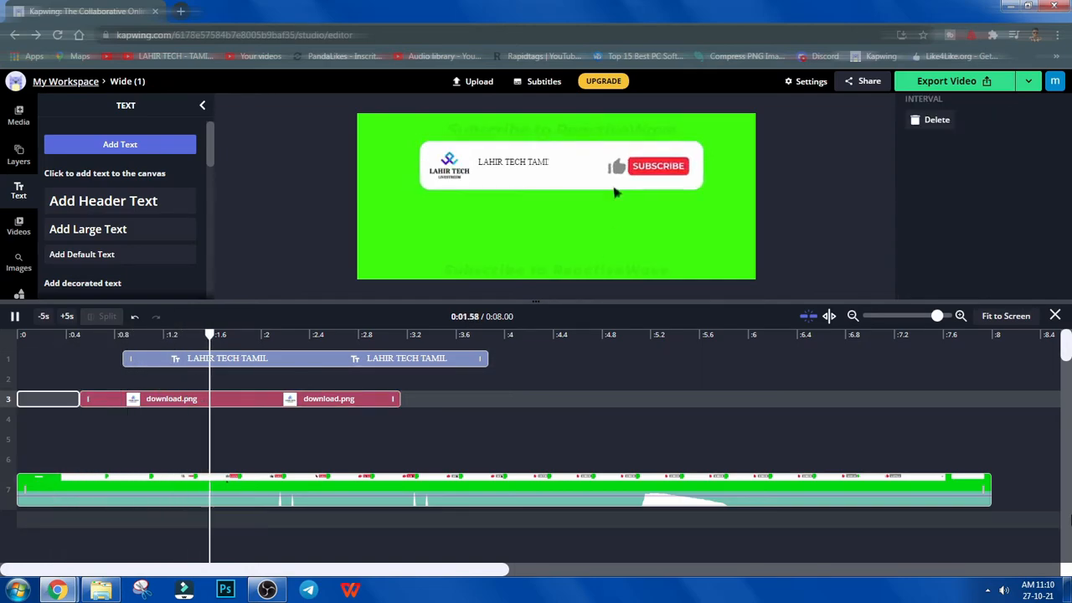
{"action": "key", "text": "space"}
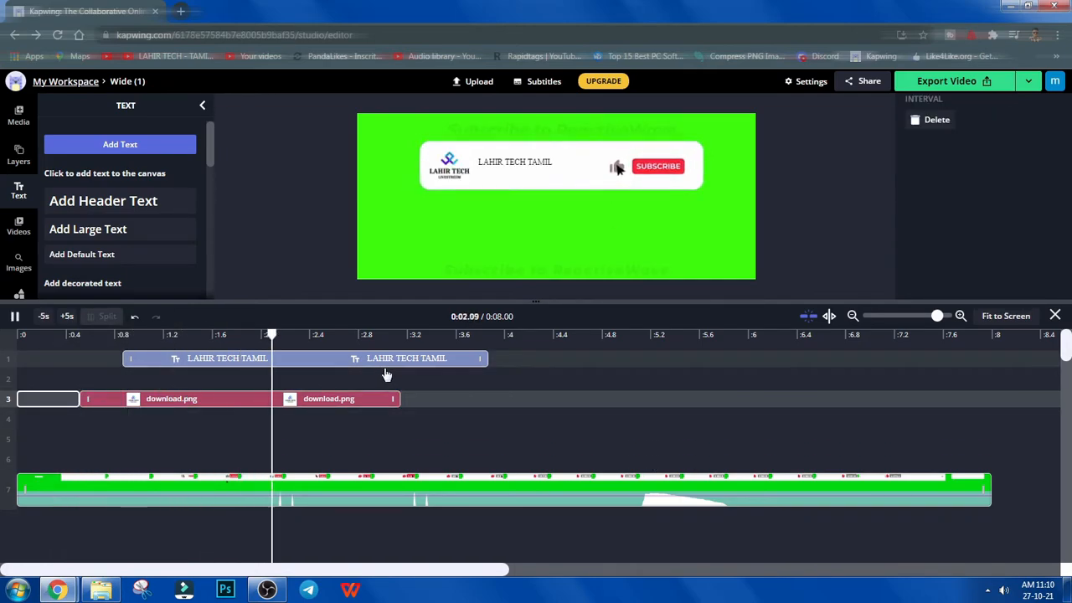
{"action": "key", "text": "space"}
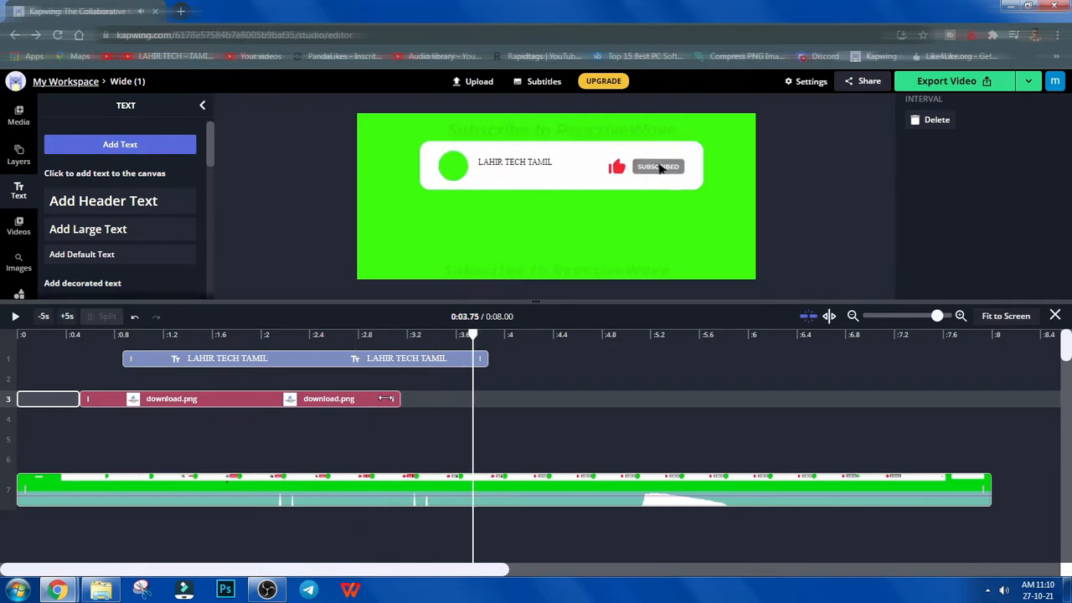
{"action": "left_click_drag", "start_coordinate": [388, 399], "coordinate": [643, 396]}
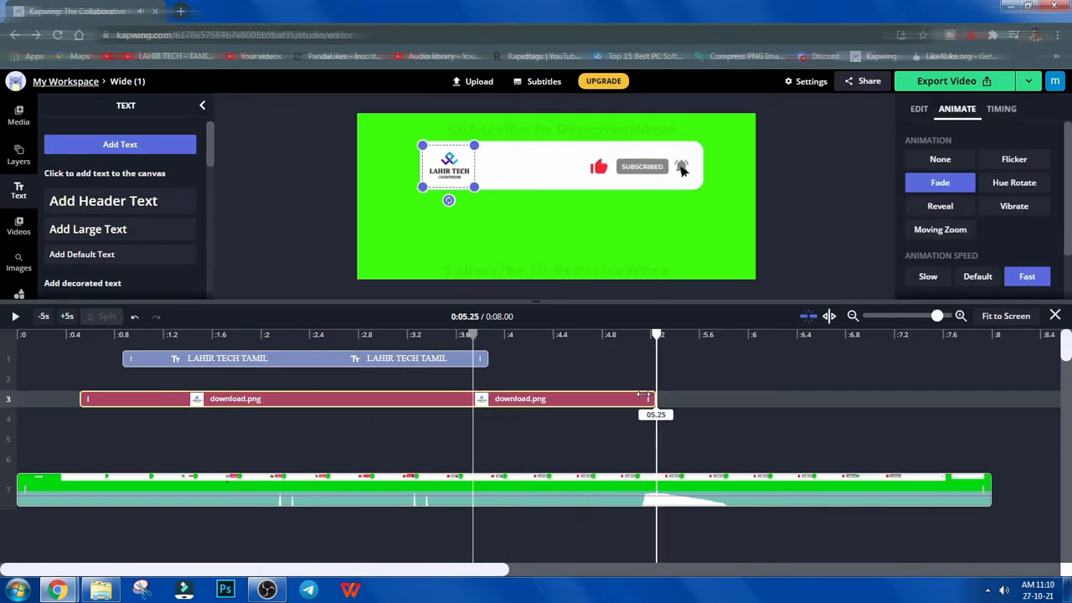
Step: Play back the opening seconds from the start to check the timing of the logo fade and the text wipe
{"action": "left_click_drag", "start_coordinate": [126, 337], "coordinate": [2, 334]}
{"action": "key", "text": "space"}
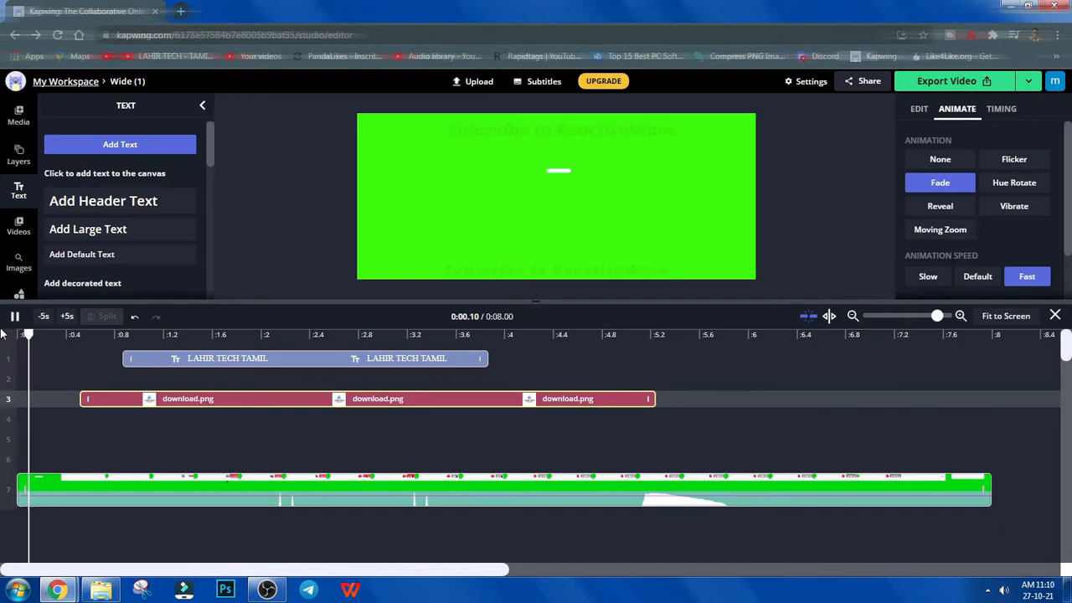
{"action": "key", "text": "space"}
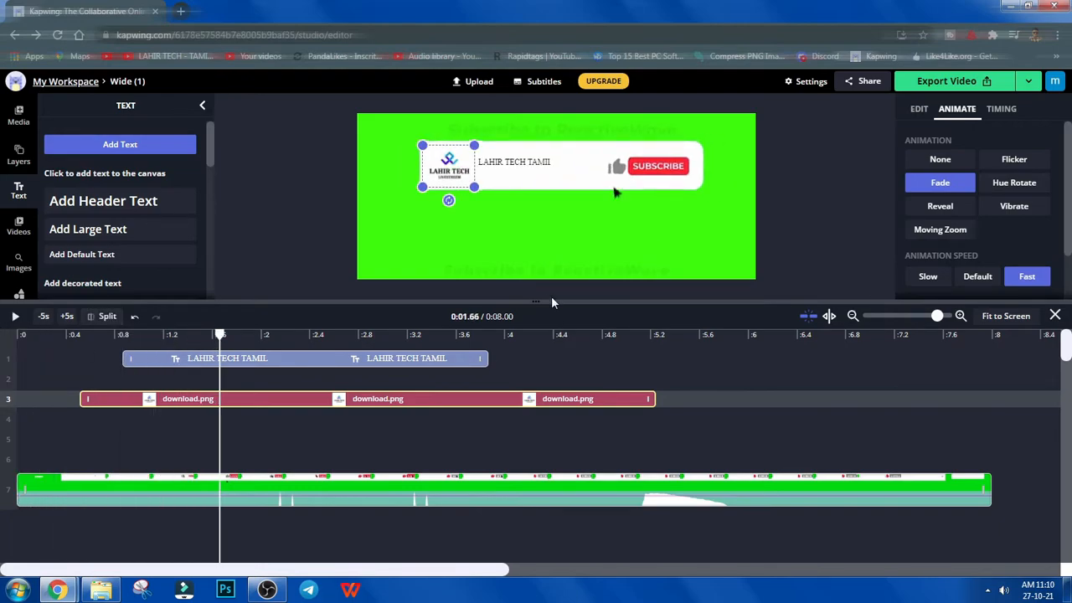
{"action": "left_click", "coordinate": [555, 279]}
{"action": "key", "text": "space"}
{"action": "left_click", "coordinate": [17, 334]}
{"action": "key", "text": "space"}
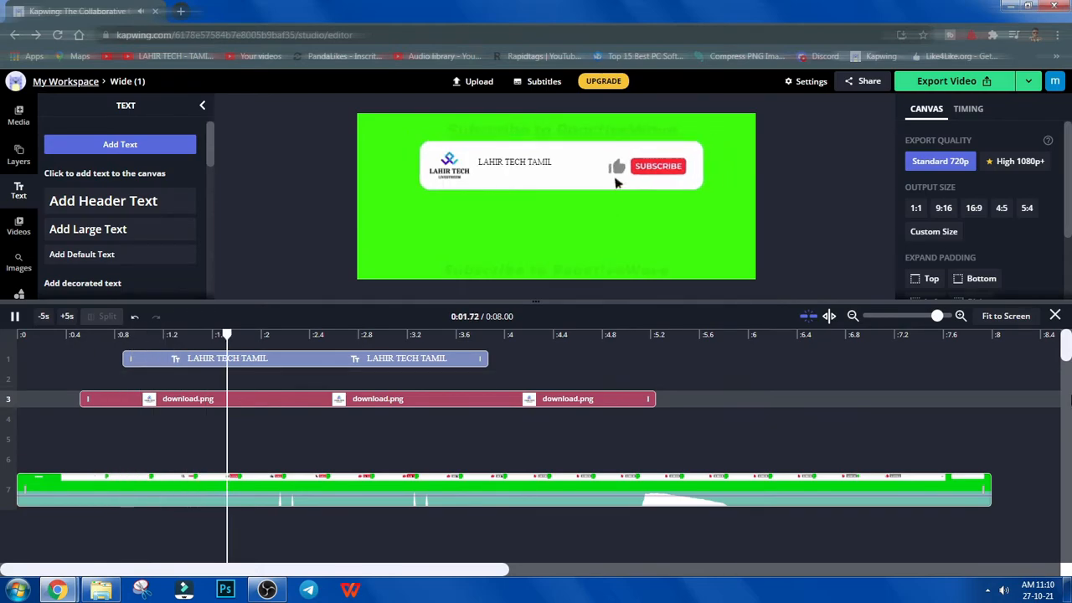
{"action": "key", "text": "space"}
Step: Extend the start of the logo clip slightly earlier and play back the opening to check its entrance
{"action": "left_click_drag", "start_coordinate": [84, 401], "coordinate": [76, 399]}
{"action": "left_click_drag", "start_coordinate": [73, 334], "coordinate": [18, 332]}
{"action": "key", "text": "space"}
{"action": "key", "text": "space"}
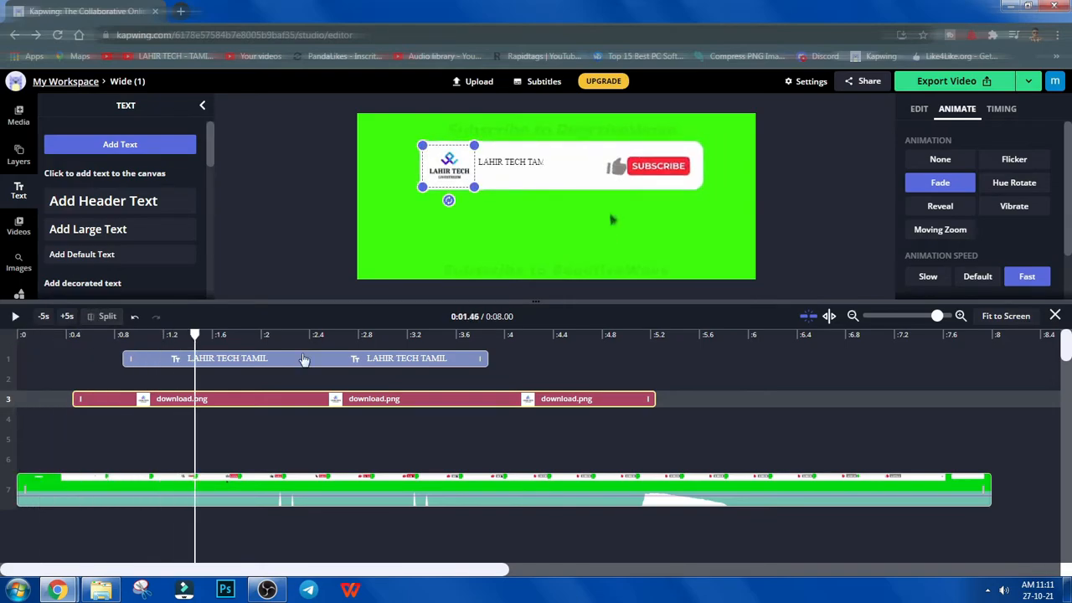
{"action": "left_click", "coordinate": [346, 239]}
{"action": "key", "text": "space"}
{"action": "key", "text": "space"}
Step: Add a second header text at 0.93 s and replace its sample wording with "WE MAKE THE DIFFERENCE"
{"action": "left_click_drag", "start_coordinate": [388, 344], "coordinate": [130, 335]}
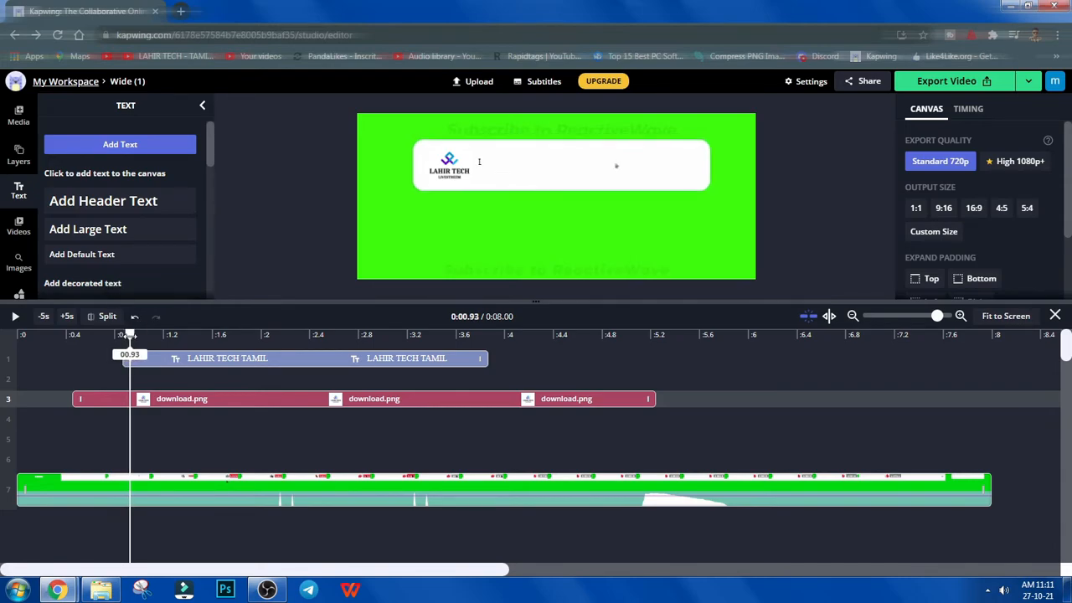
{"action": "left_click", "coordinate": [122, 199]}
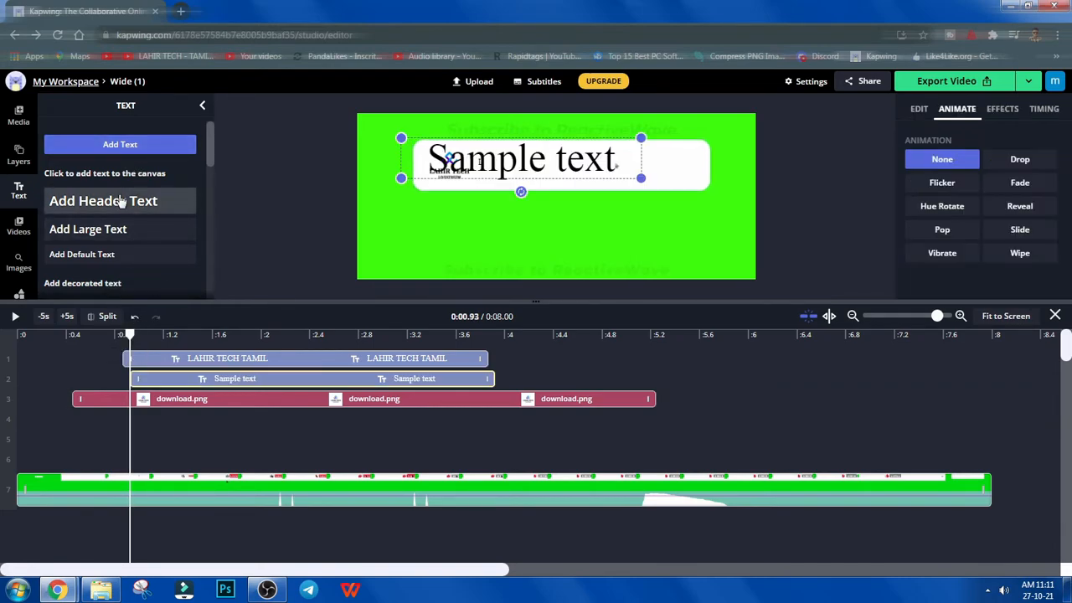
{"action": "triple_click", "coordinate": [560, 165]}
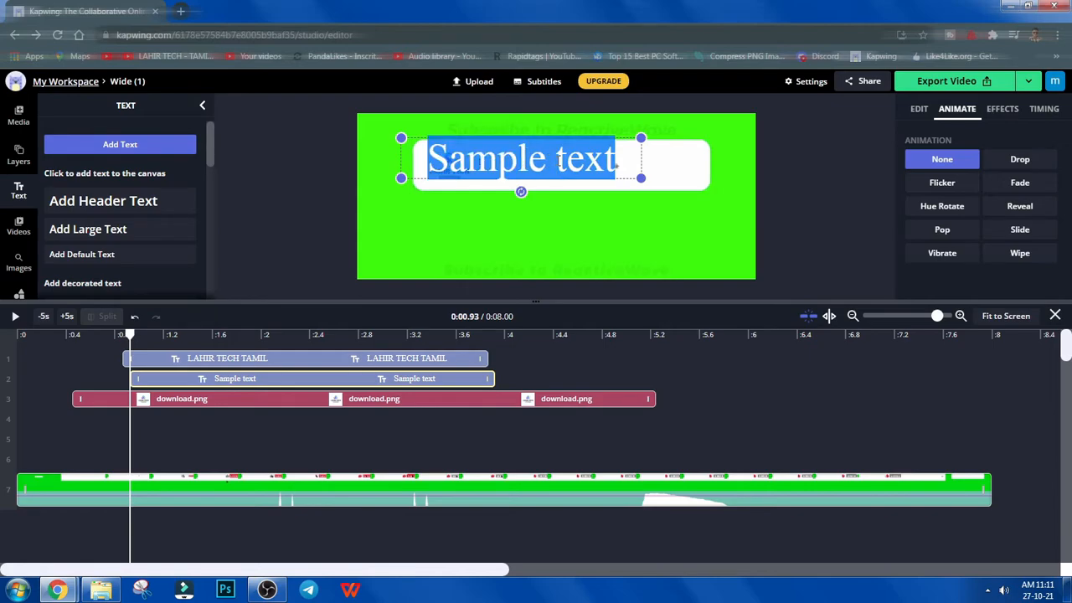
{"action": "type", "text": "WE"}
{"action": "type", "text": "MAKE A"}
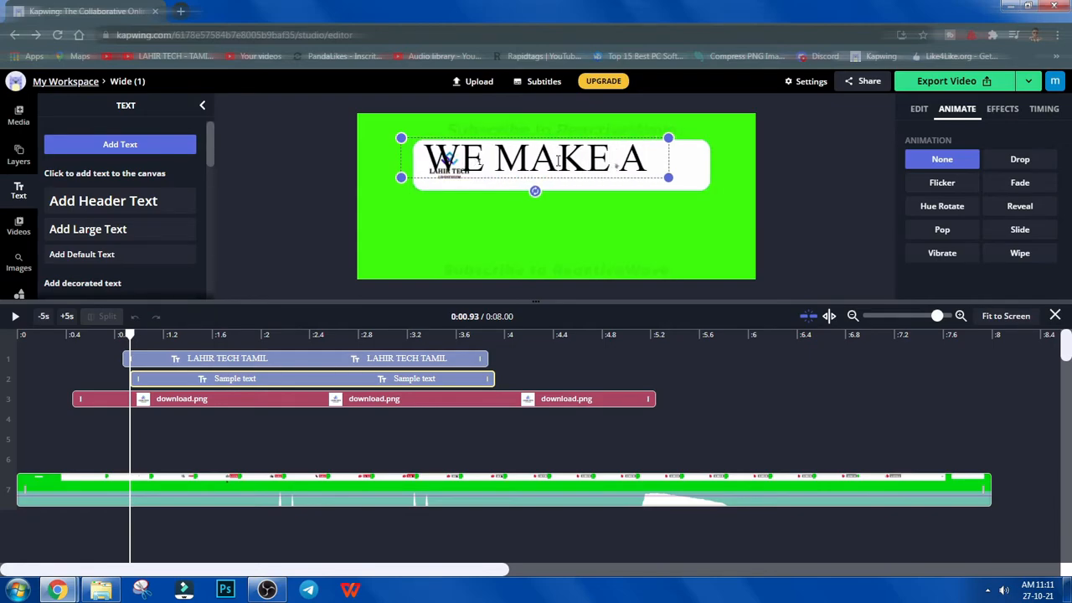
{"action": "key", "text": "BackSpace"}
{"action": "type", "text": "THE "}
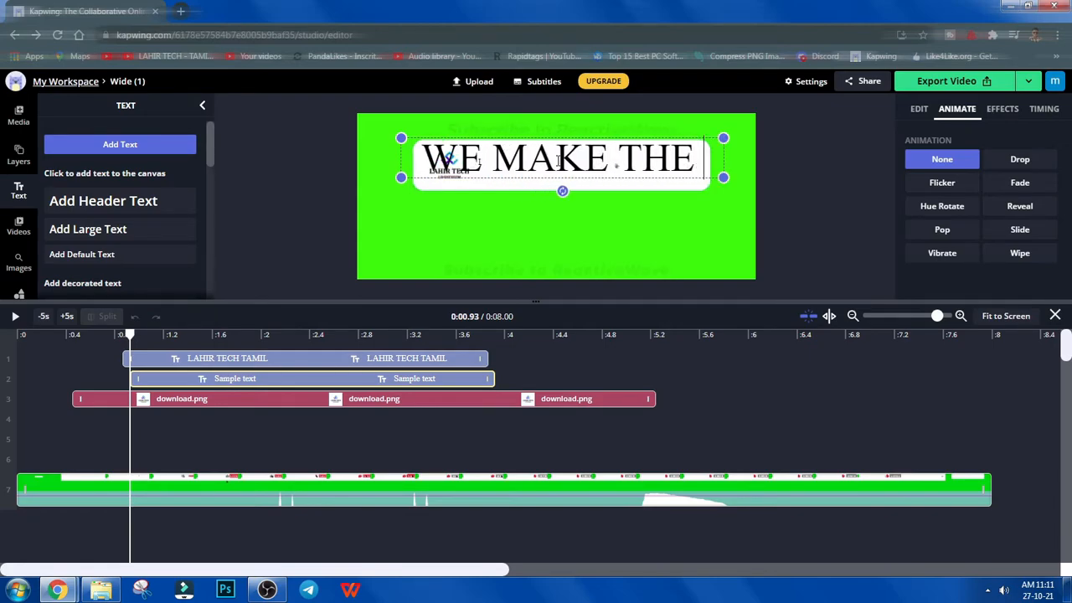
{"action": "type", "text": "DIFFER"}
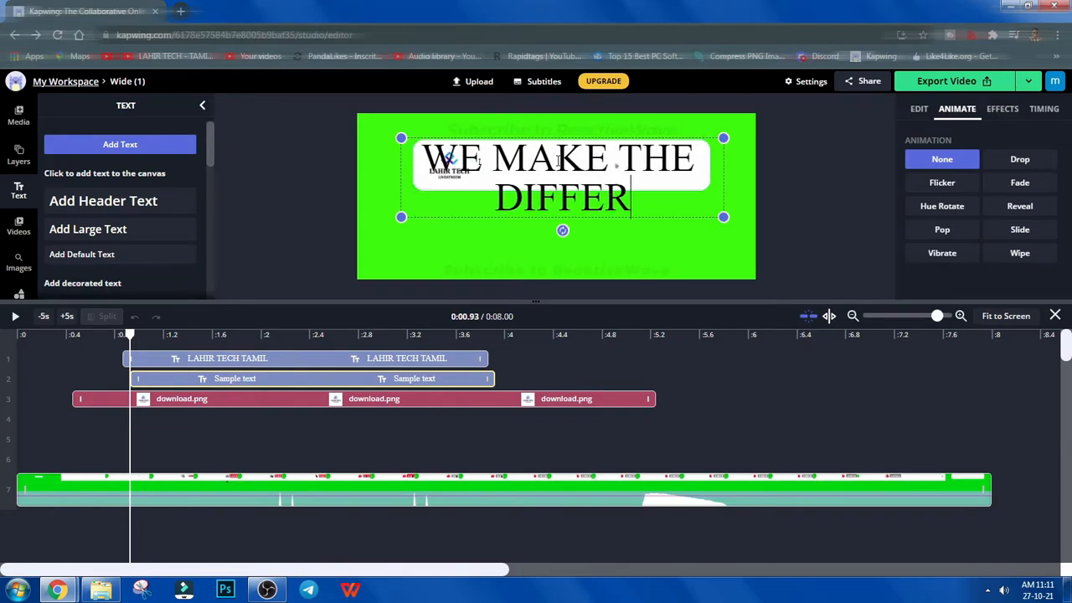
{"action": "type", "text": "ENCRE"}
{"action": "key", "text": "BackSpace"}
{"action": "key", "text": "BackSpace"}
{"action": "type", "text": "ENCE"}
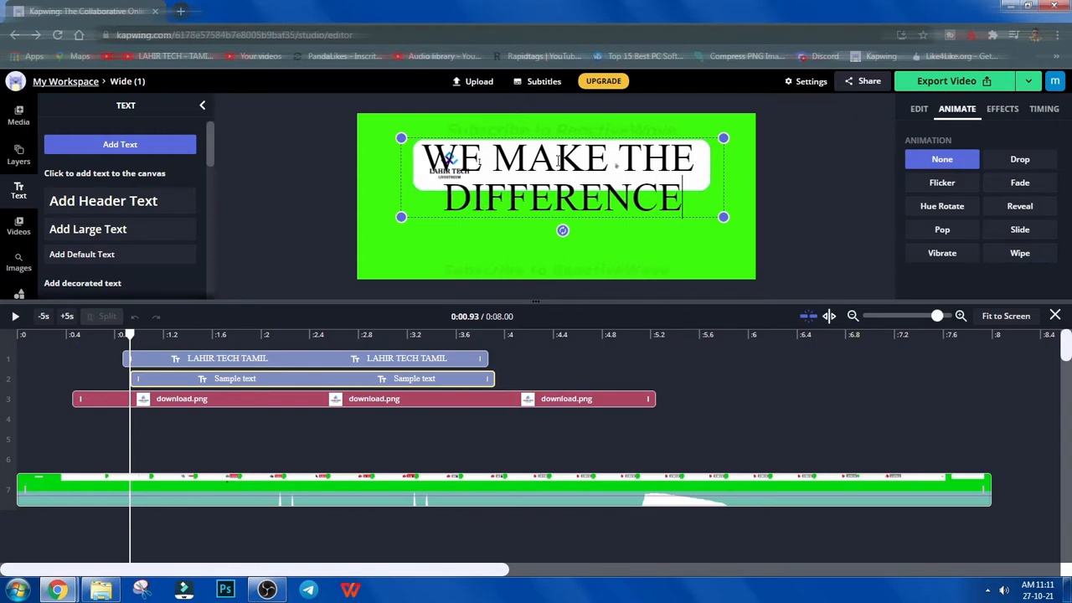
Step: Reduce the font size of the "WE MAKE THE DIFFERENCE" text to 14
{"action": "key", "text": "ctrl+a"}
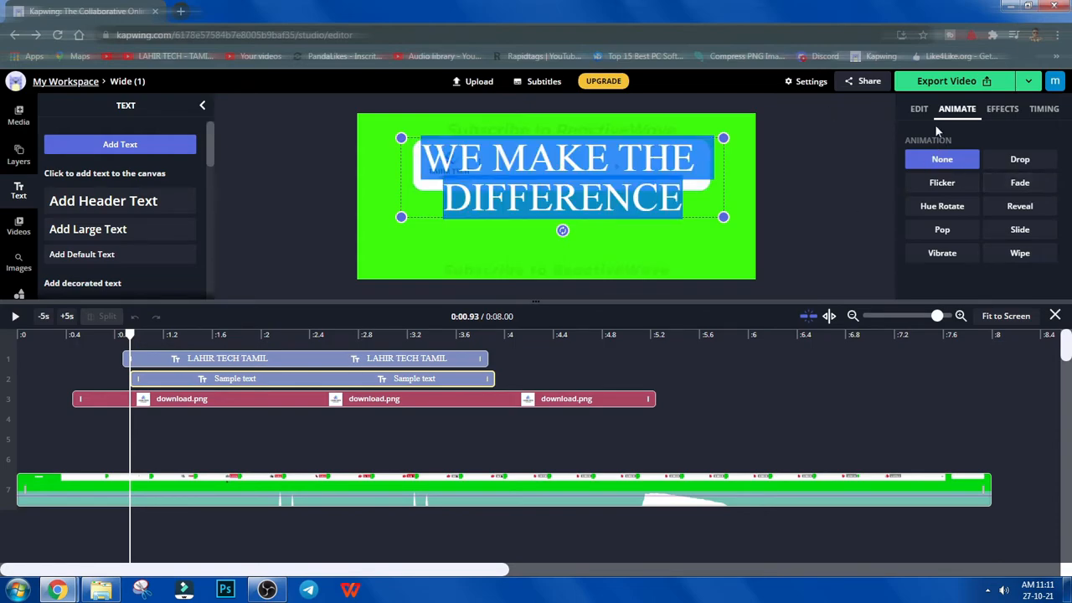
{"action": "left_click", "coordinate": [919, 109]}
{"action": "scroll", "coordinate": [950, 197], "scroll_direction": "down", "scroll_amount": 1}
{"action": "left_click", "coordinate": [943, 152]}
{"action": "scroll", "coordinate": [941, 284], "scroll_direction": "down", "scroll_amount": 1}
{"action": "left_click", "coordinate": [940, 232]}
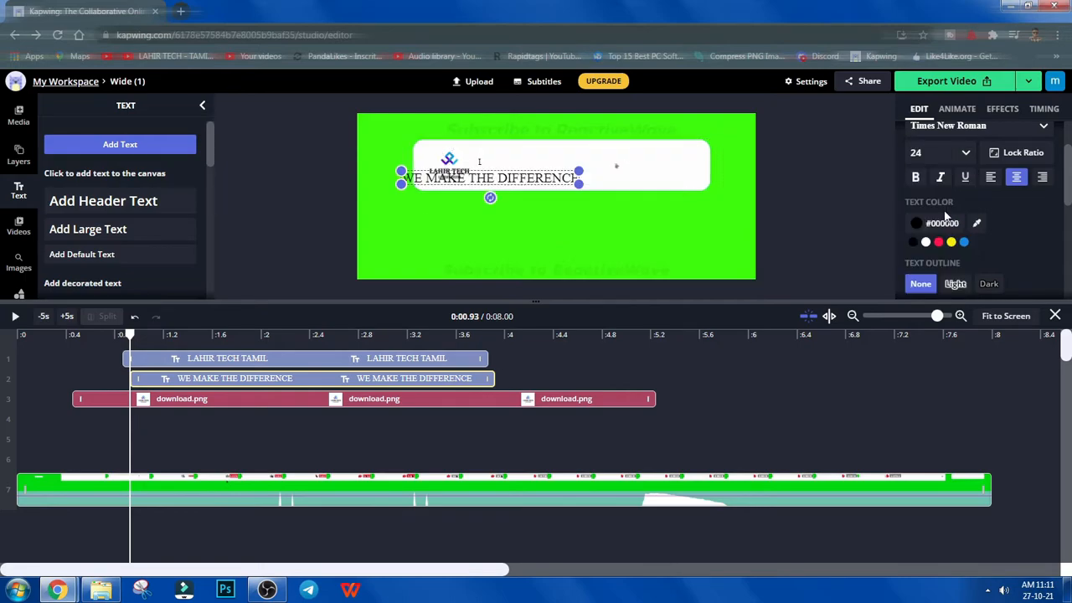
{"action": "left_click", "coordinate": [946, 158]}
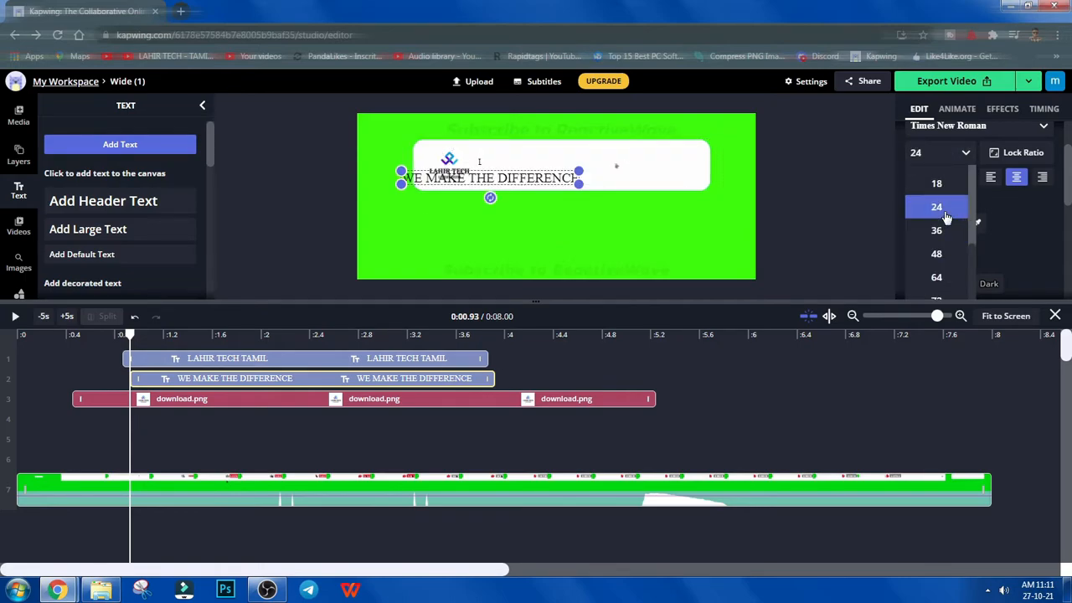
{"action": "left_click", "coordinate": [945, 186]}
{"action": "scroll", "coordinate": [941, 201], "scroll_direction": "up", "scroll_amount": 1}
{"action": "left_click", "coordinate": [938, 219]}
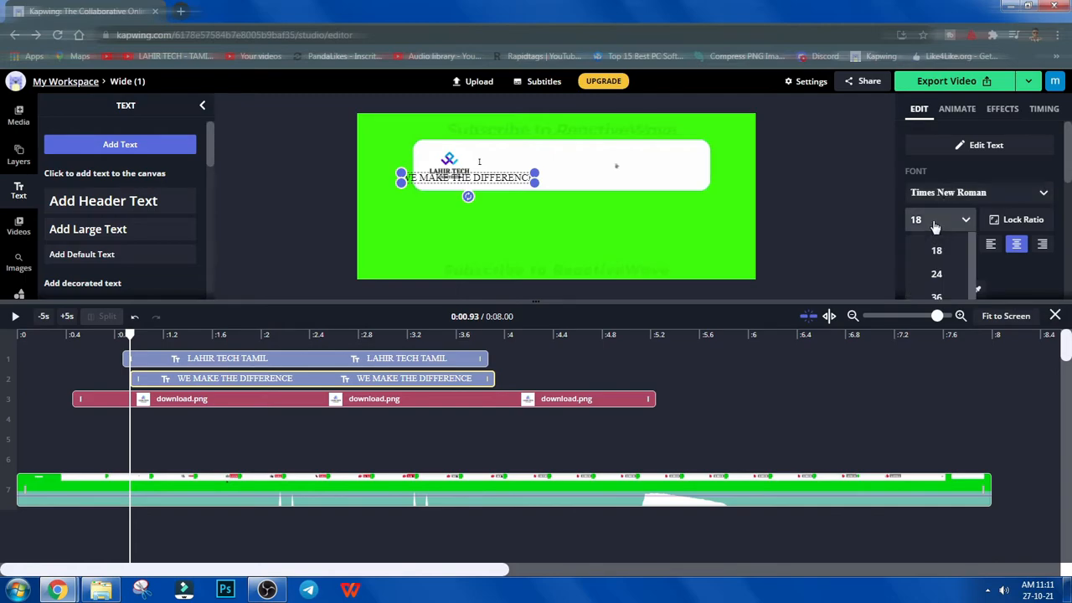
{"action": "scroll", "coordinate": [945, 278], "scroll_direction": "up", "scroll_amount": 2}
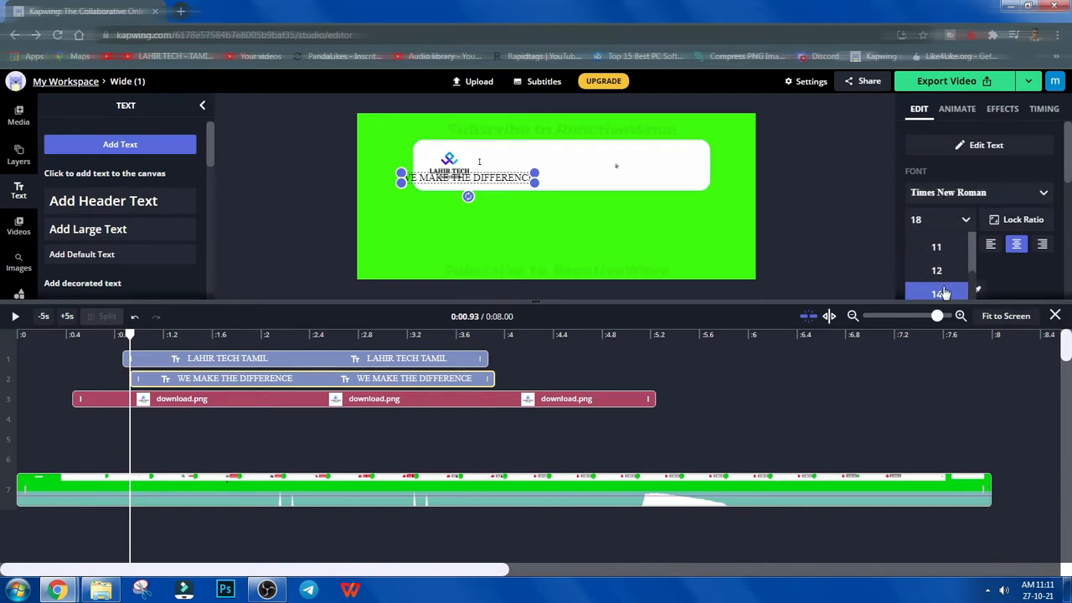
{"action": "left_click", "coordinate": [945, 290]}
{"action": "left_click", "coordinate": [762, 260]}
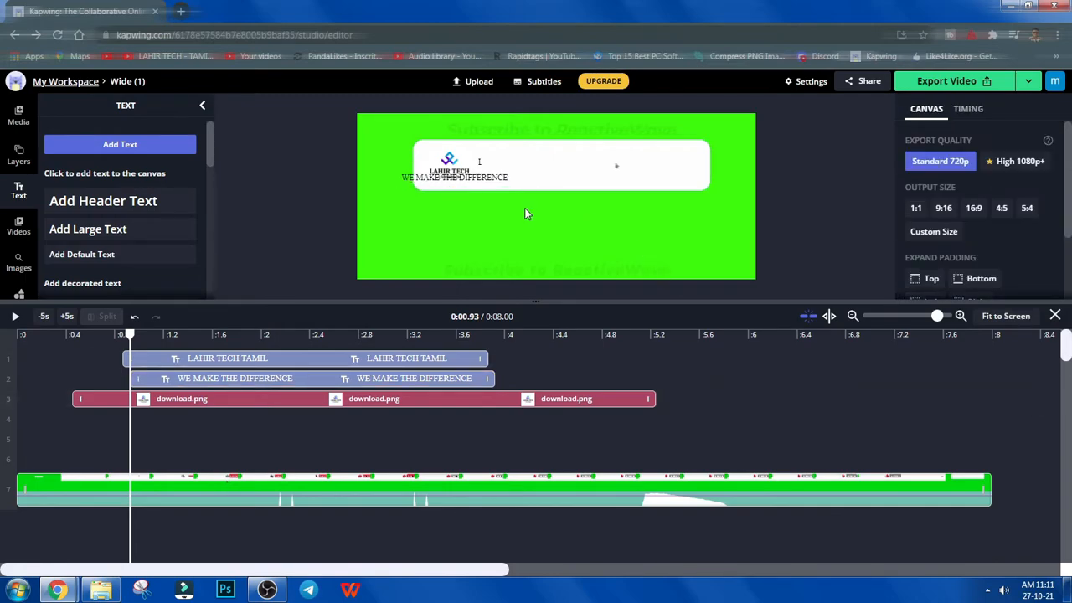
Step: Enlarge the preview and position the tagline beside the logo, directly beneath LAHIR TECH TAMIL and aligned with its left edge
{"action": "left_click_drag", "start_coordinate": [495, 185], "coordinate": [563, 183]}
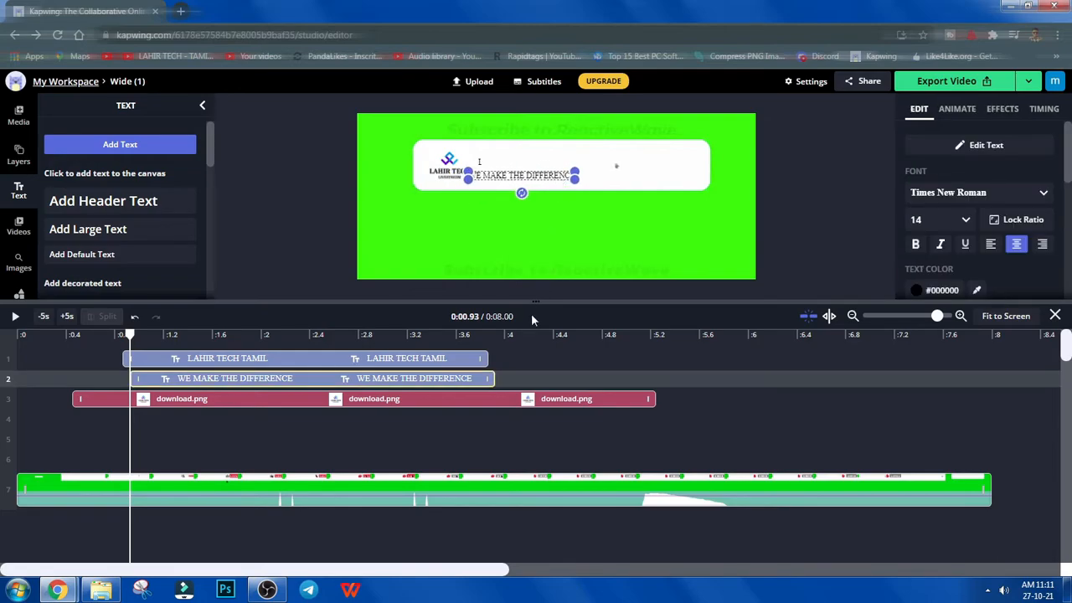
{"action": "left_click_drag", "start_coordinate": [539, 300], "coordinate": [540, 371]}
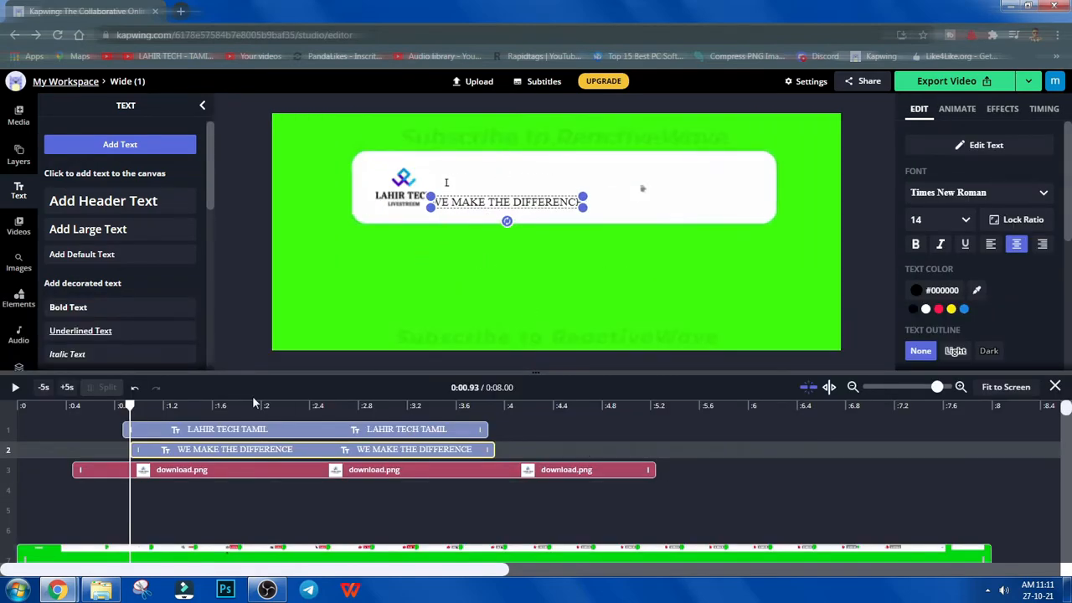
{"action": "key", "text": "space"}
{"action": "left_click", "coordinate": [489, 201]}
{"action": "left_click_drag", "start_coordinate": [488, 201], "coordinate": [527, 199]}
{"action": "left_click", "coordinate": [597, 249]}
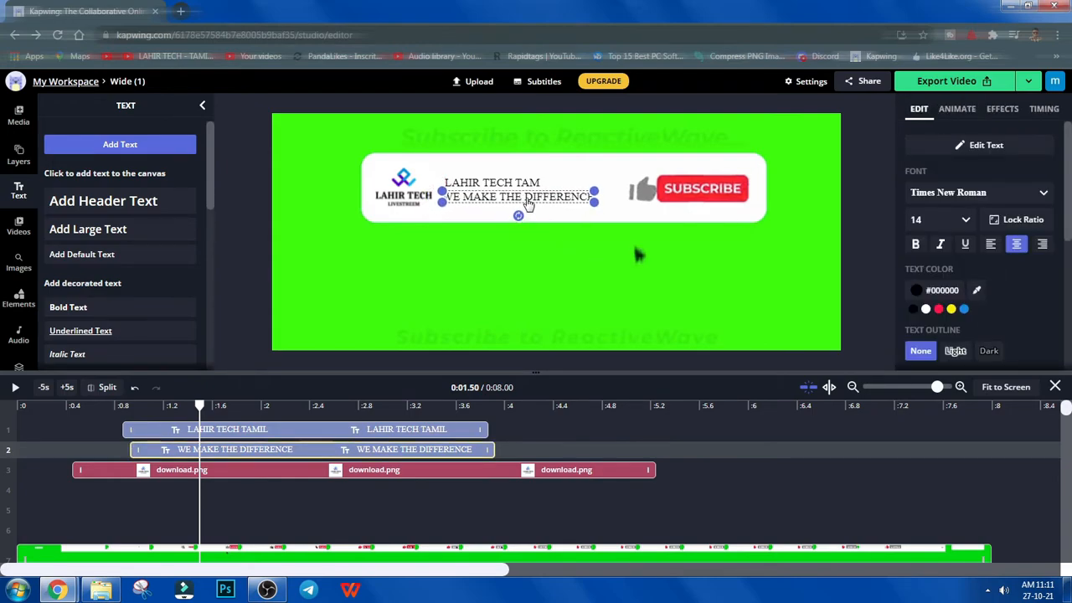
{"action": "left_click", "coordinate": [526, 261]}
{"action": "left_click", "coordinate": [521, 201]}
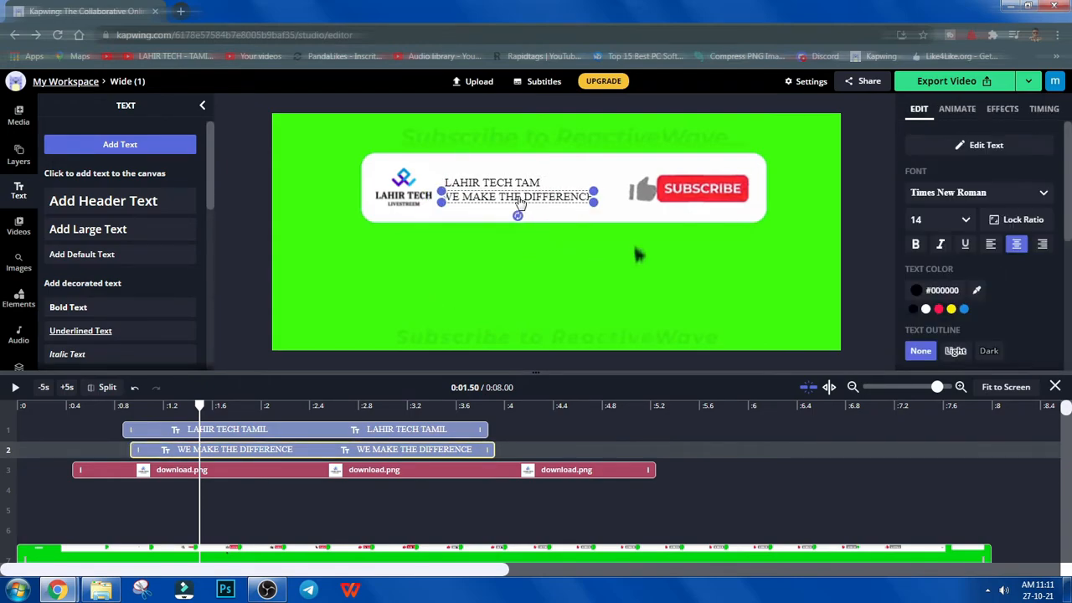
{"action": "left_click_drag", "start_coordinate": [517, 204], "coordinate": [489, 203]}
{"action": "left_click", "coordinate": [568, 233]}
{"action": "left_click", "coordinate": [490, 203]}
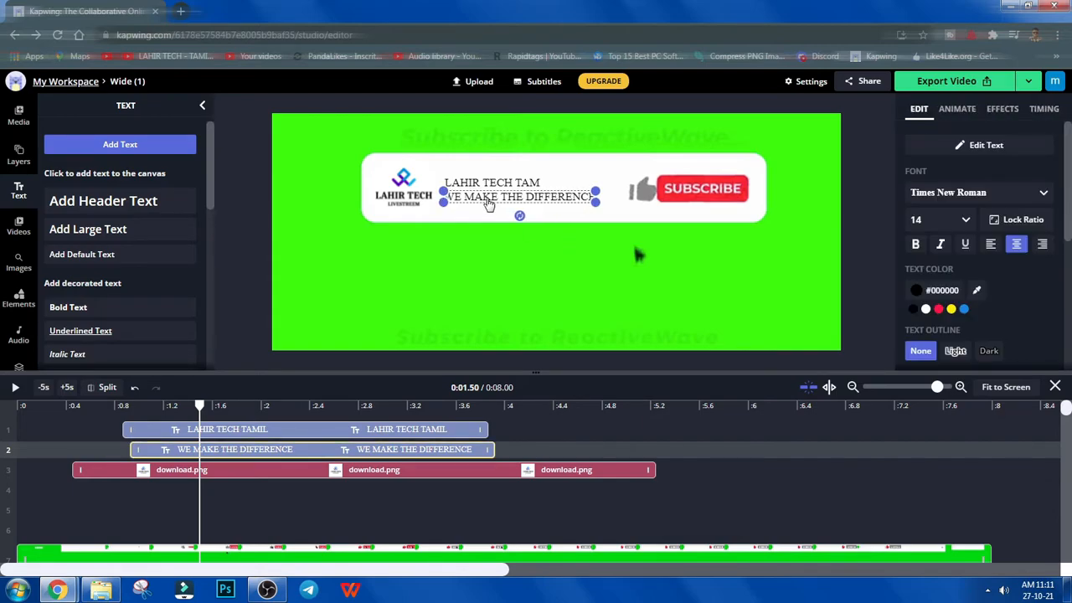
{"action": "left_click", "coordinate": [599, 259]}
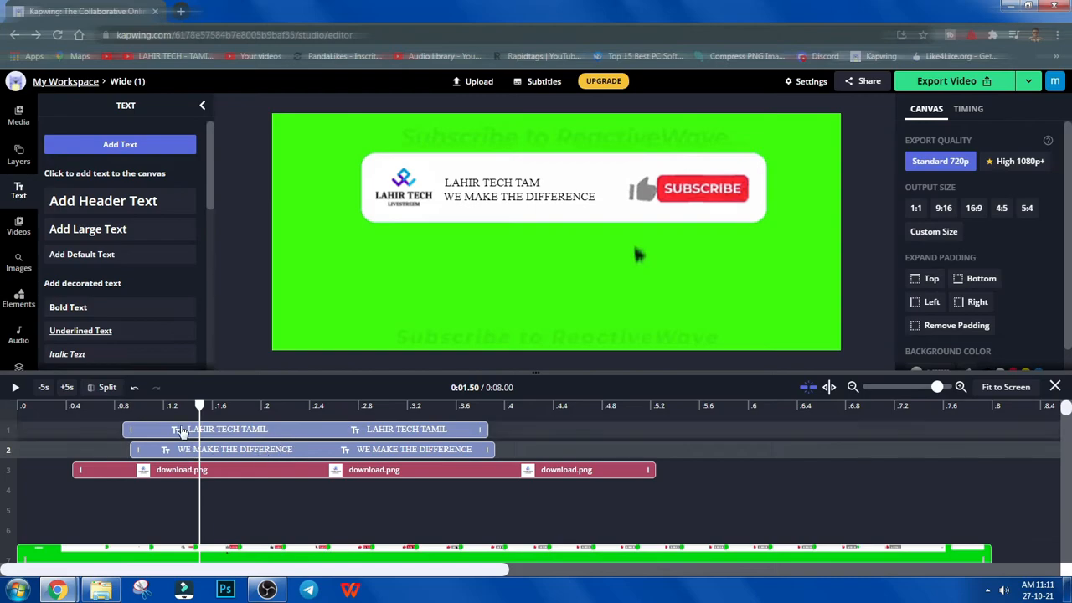
Step: Play back the opening and shift the tagline clip to start at 0.87 s, aligned with the LAHIR TECH TAMIL clip
{"action": "left_click_drag", "start_coordinate": [199, 407], "coordinate": [3, 406]}
{"action": "left_click", "coordinate": [15, 388]}
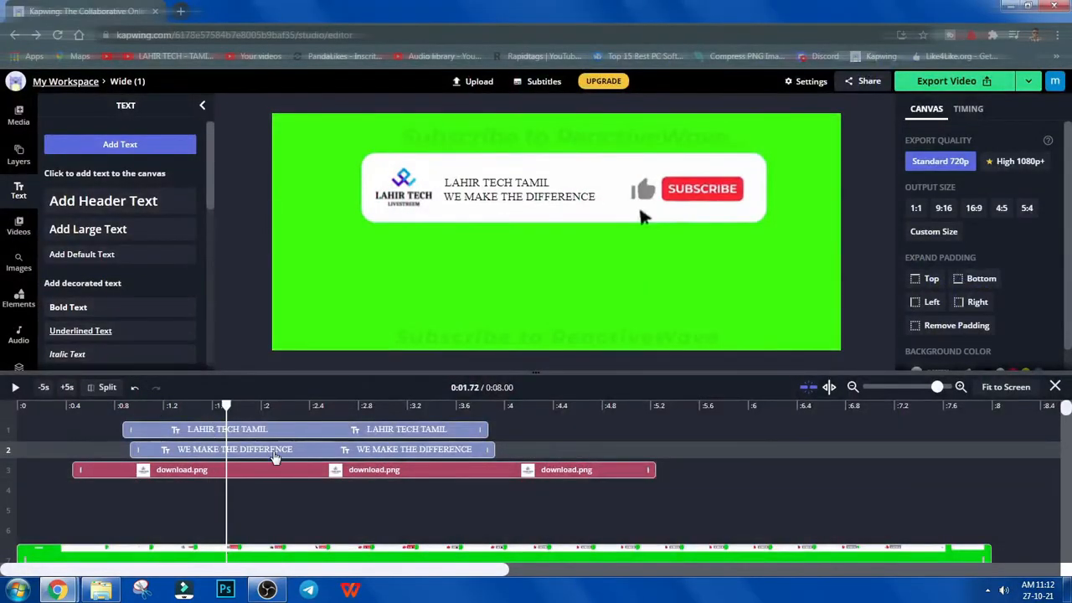
{"action": "left_click_drag", "start_coordinate": [275, 457], "coordinate": [268, 457]}
Step: Try the Drop Shadow effect on the tagline and reset the effect to None
{"action": "left_click", "coordinate": [1002, 112]}
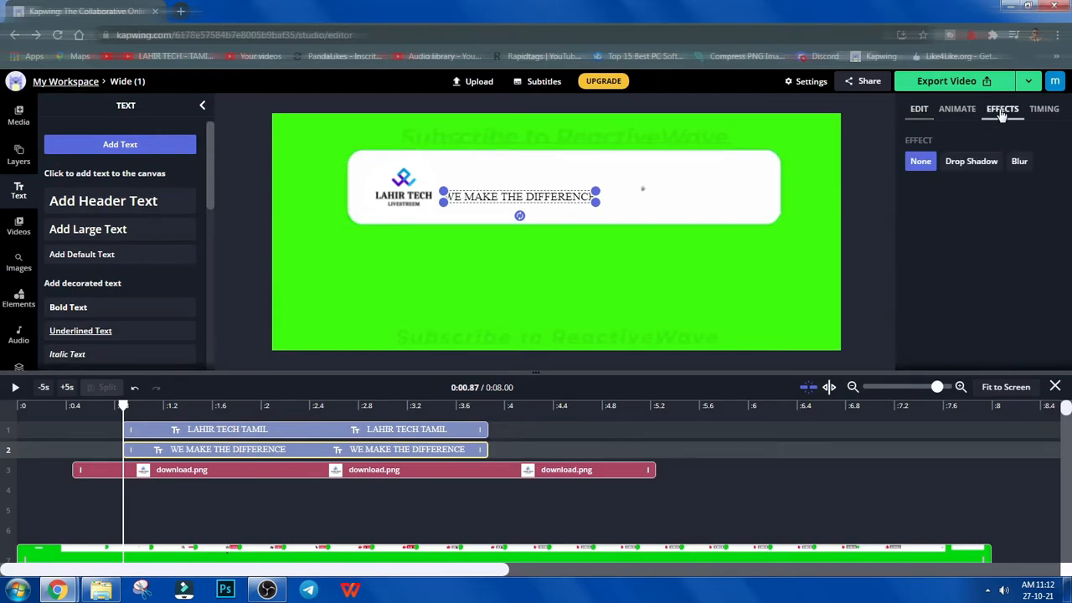
{"action": "left_click", "coordinate": [970, 162]}
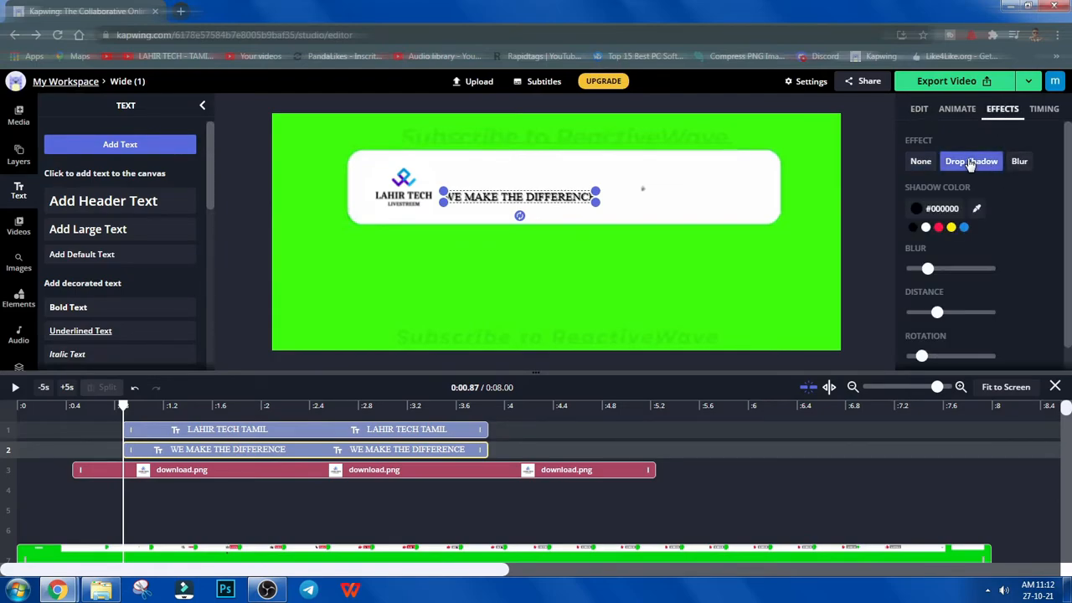
{"action": "left_click", "coordinate": [922, 161]}
Step: Apply a Drop intro animation at slow speed to the tagline
{"action": "left_click", "coordinate": [964, 112]}
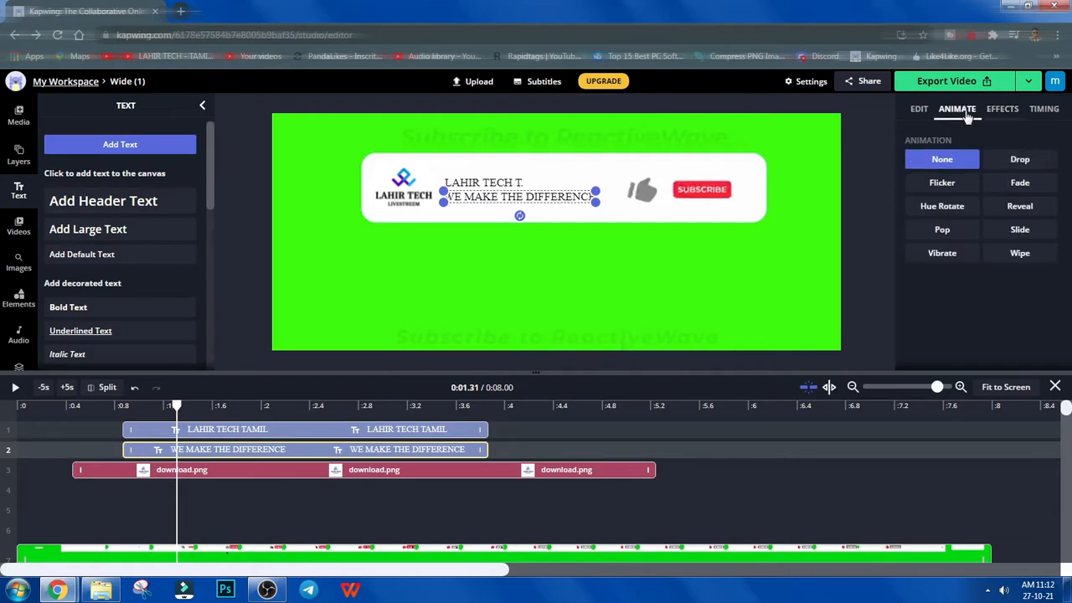
{"action": "left_click", "coordinate": [1014, 168]}
{"action": "left_click", "coordinate": [929, 300]}
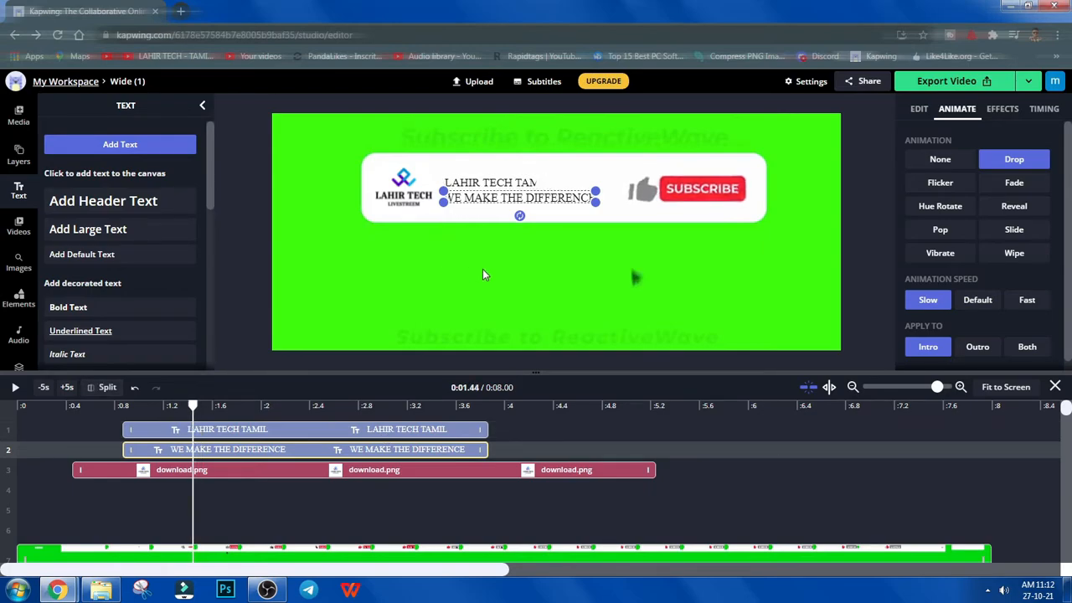
Step: Play back the opening seconds several times to check the tagline's drop animation against the name's wipe
{"action": "left_click", "coordinate": [132, 407]}
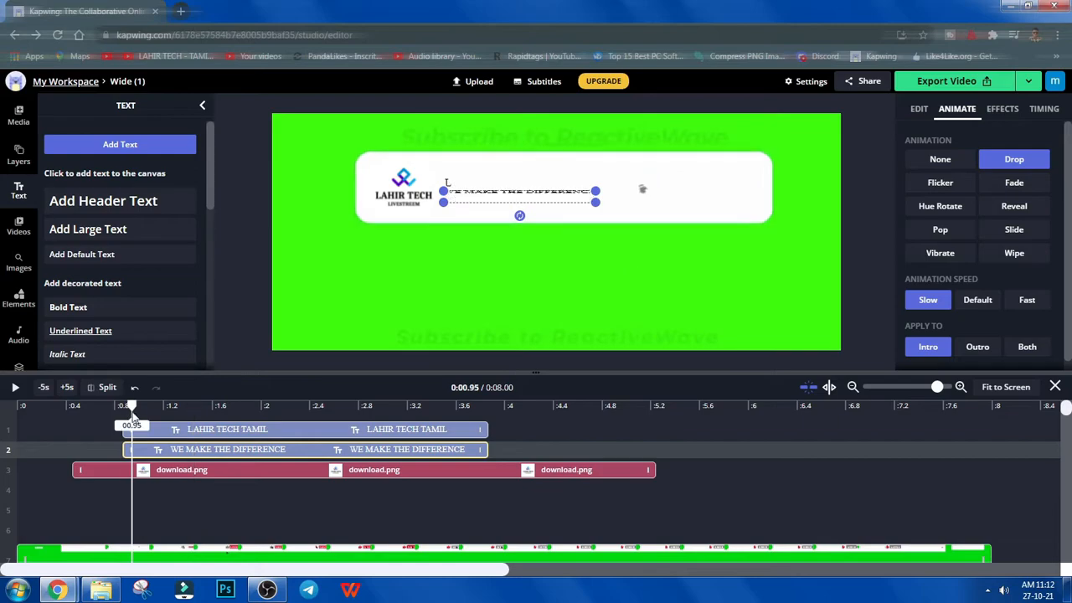
{"action": "left_click", "coordinate": [59, 407]}
{"action": "key", "text": "space"}
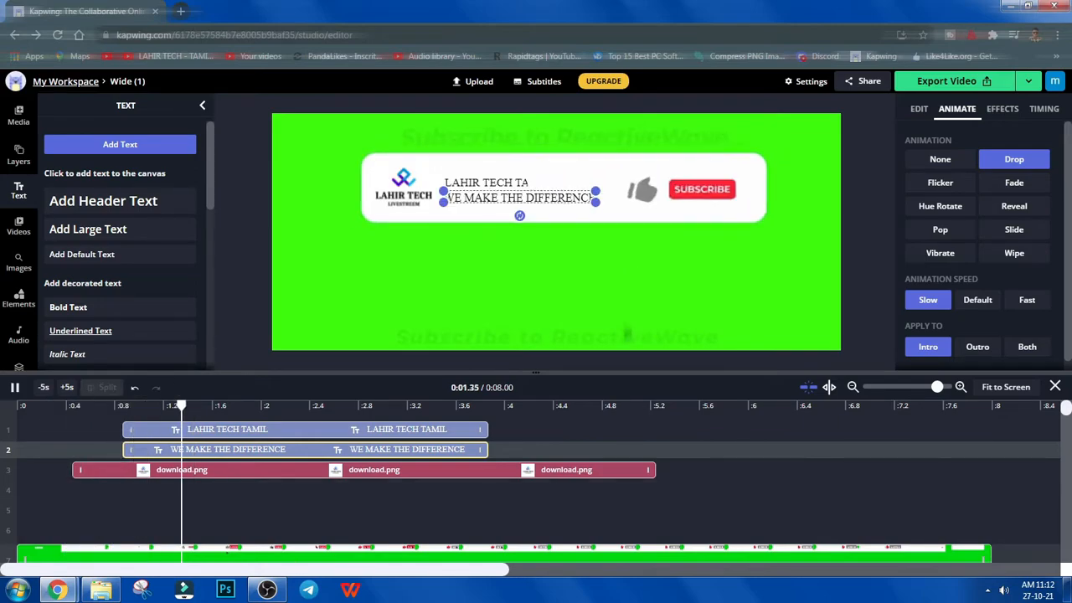
{"action": "key", "text": "space"}
{"action": "left_click", "coordinate": [581, 440]}
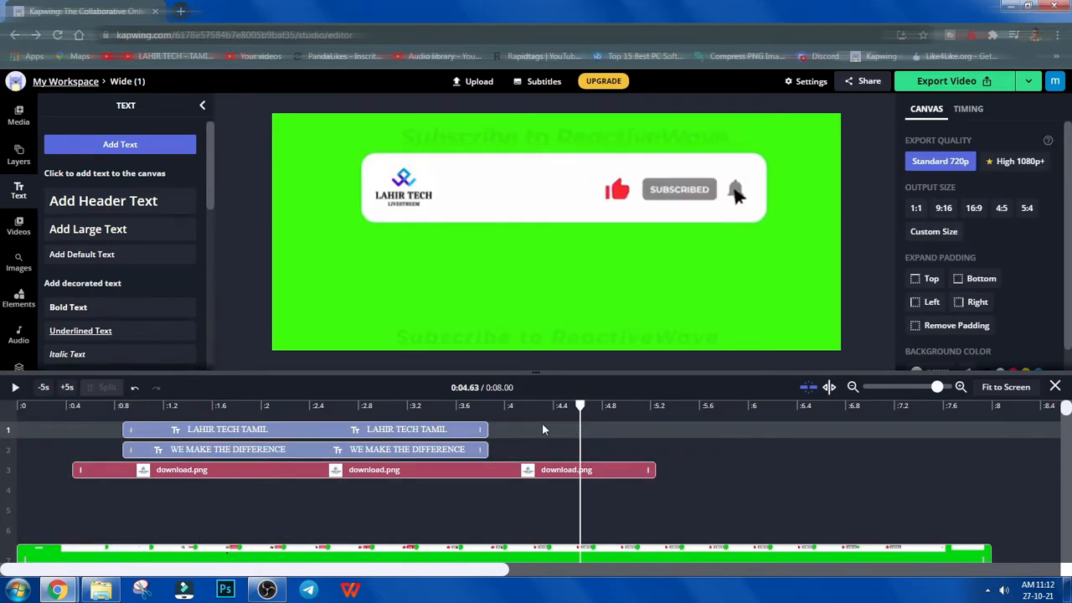
{"action": "left_click", "coordinate": [540, 429]}
{"action": "left_click", "coordinate": [69, 434]}
{"action": "left_click", "coordinate": [49, 406]}
{"action": "key", "text": "space"}
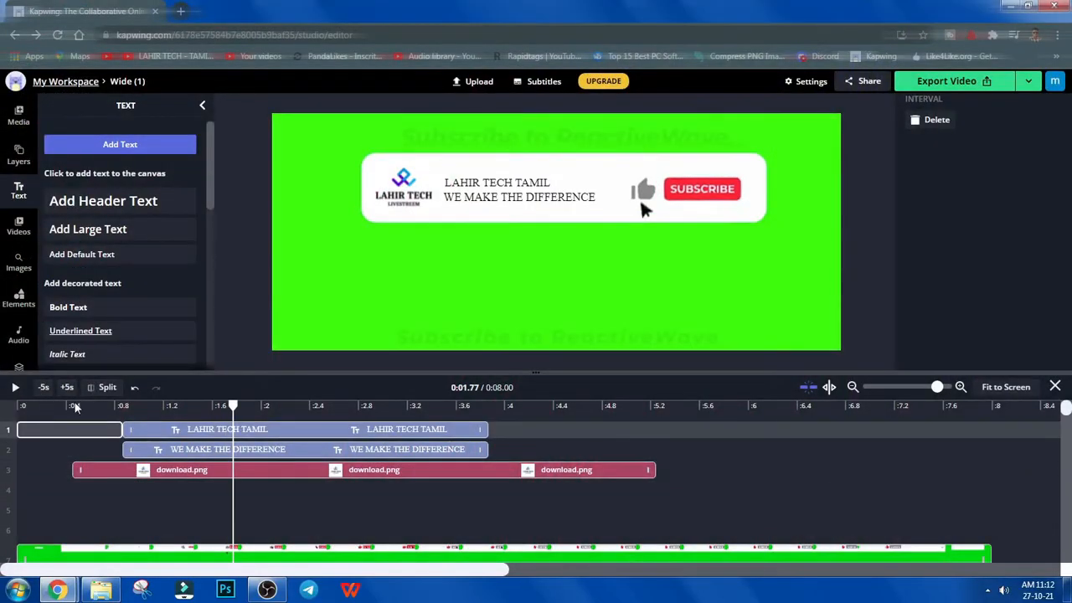
{"action": "left_click", "coordinate": [74, 407]}
{"action": "key", "text": "space"}
{"action": "key", "text": "space"}
Step: Reduce the tagline's font size to 10 and nudge it slightly upward beneath the channel name
{"action": "left_click", "coordinate": [556, 199]}
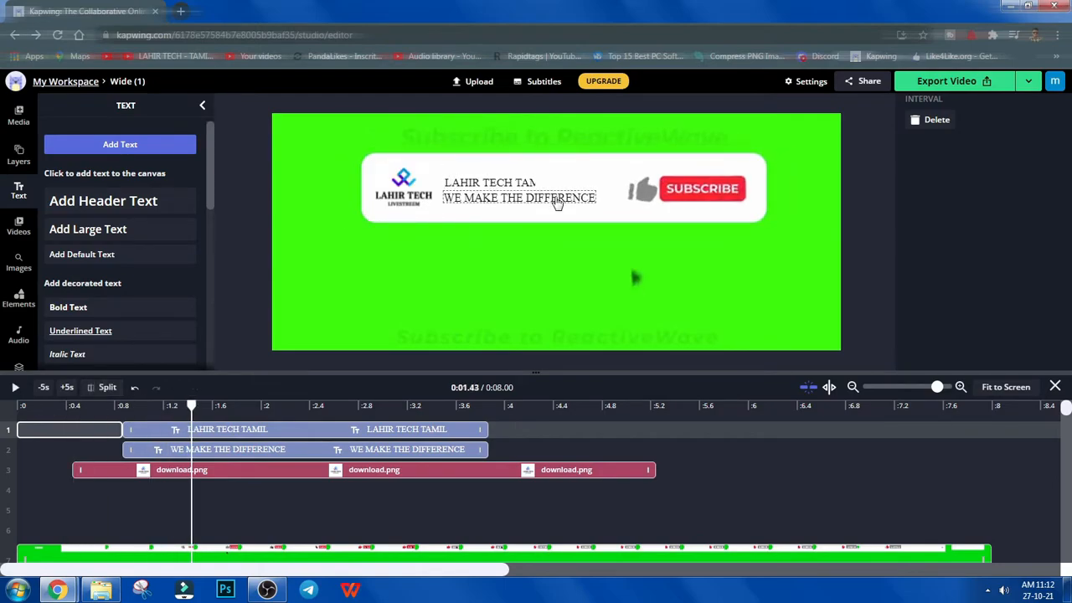
{"action": "left_click", "coordinate": [524, 186]}
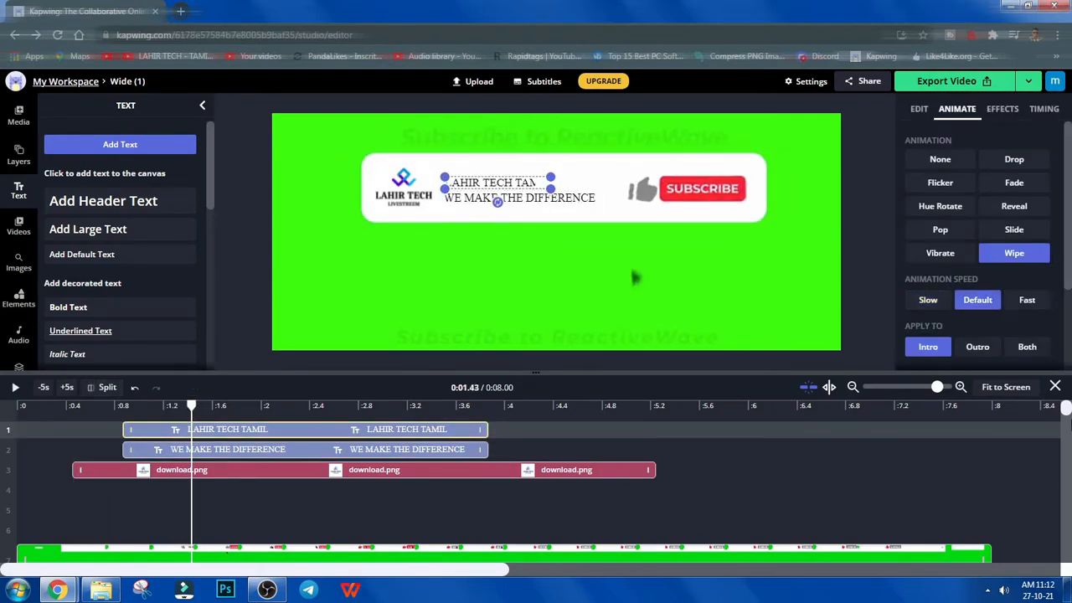
{"action": "left_click", "coordinate": [919, 110]}
{"action": "left_click", "coordinate": [518, 199]}
{"action": "left_click", "coordinate": [964, 221]}
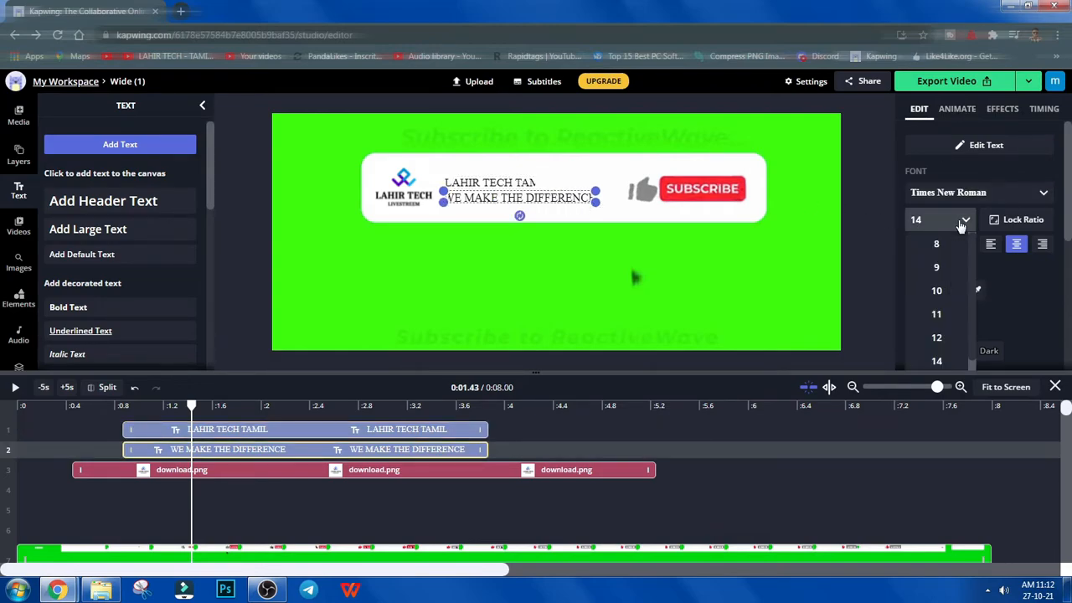
{"action": "left_click", "coordinate": [935, 323]}
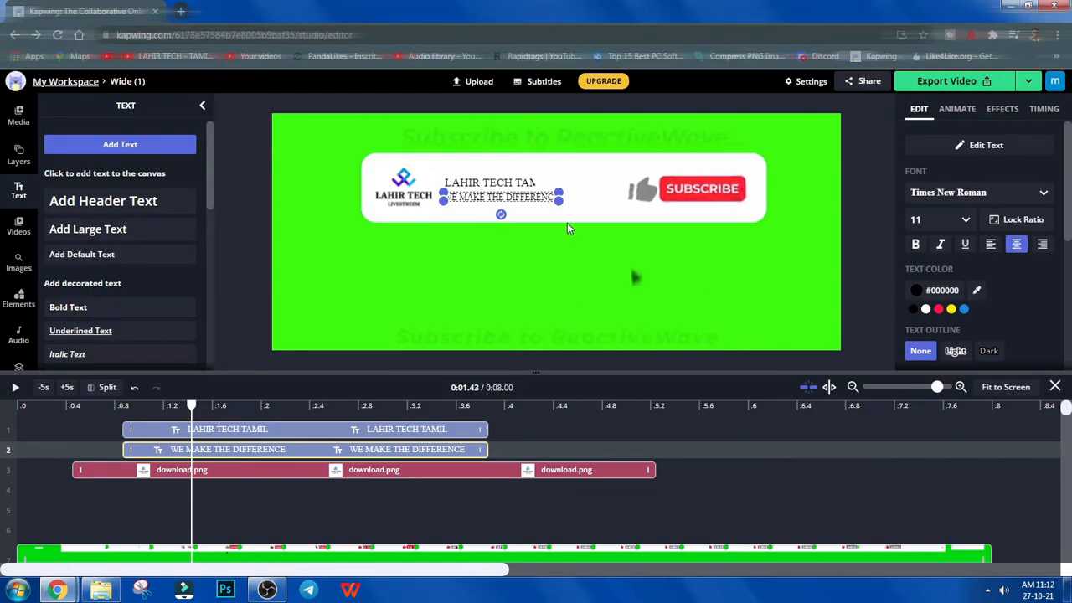
{"action": "left_click_drag", "start_coordinate": [559, 201], "coordinate": [553, 203]}
{"action": "key", "text": "Up"}
{"action": "key", "text": "Up"}
{"action": "key", "text": "Up"}
{"action": "key", "text": "Up"}
{"action": "key", "text": "Up"}
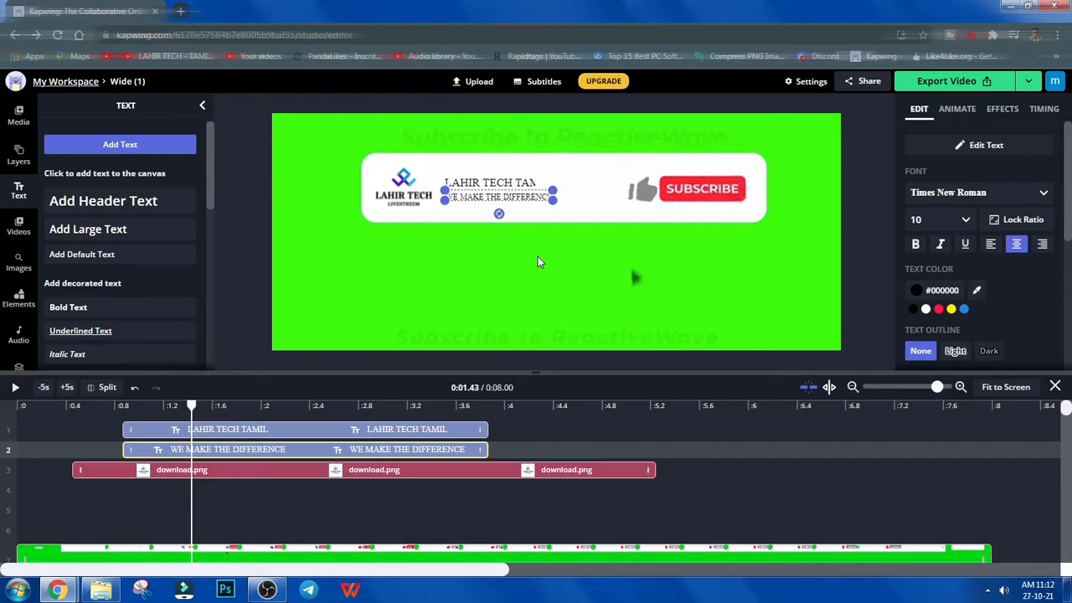
Step: Replay the opening seconds to check how the smaller tagline animates in below the channel name
{"action": "left_click", "coordinate": [50, 407]}
{"action": "key", "text": "space"}
{"action": "key", "text": "space"}
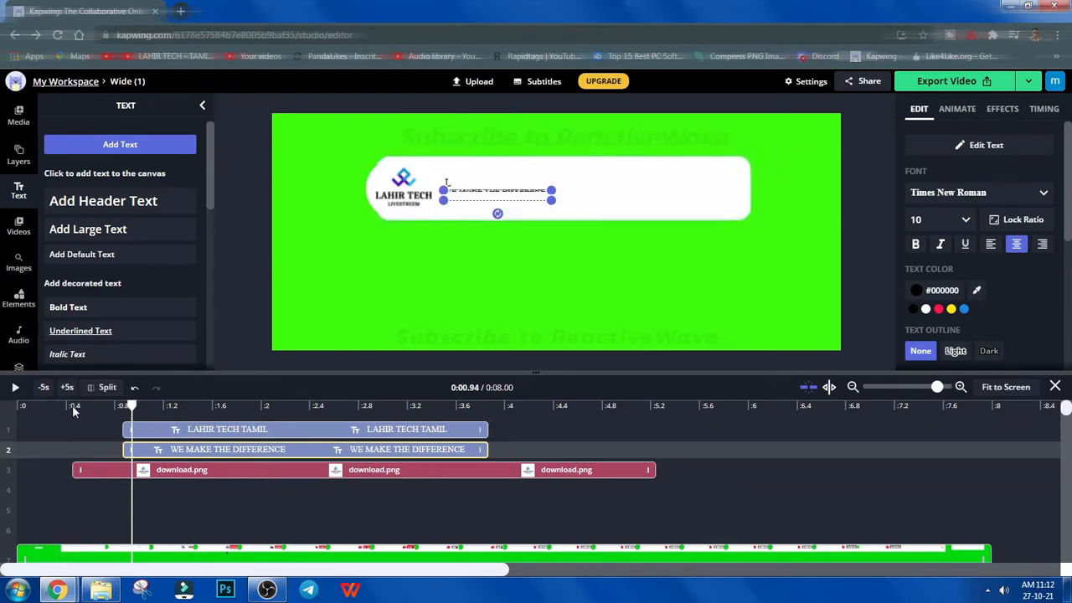
{"action": "left_click", "coordinate": [54, 407]}
{"action": "key", "text": "space"}
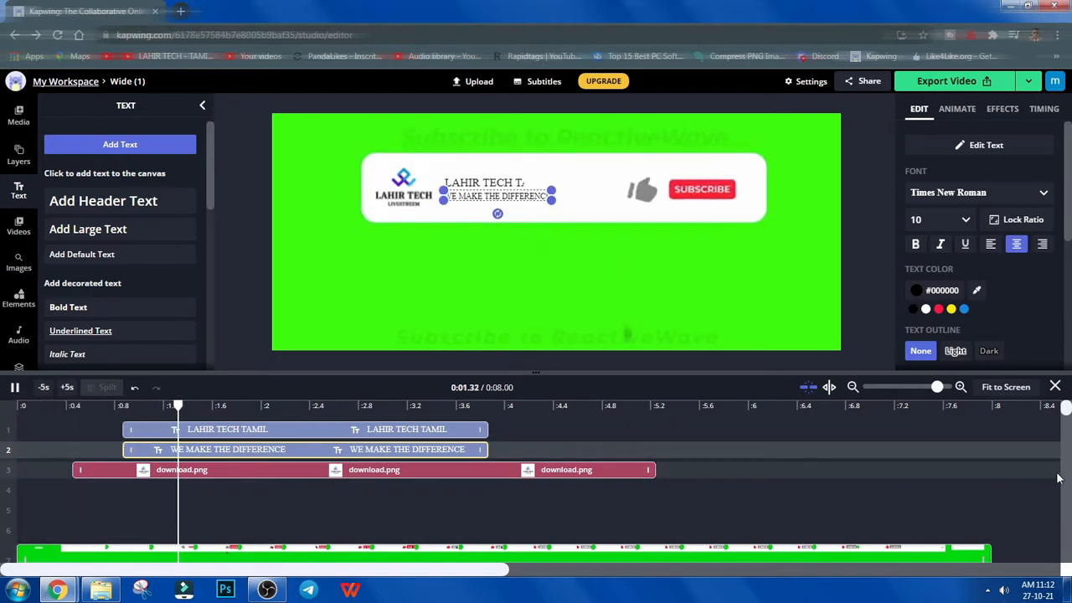
{"action": "key", "text": "space"}
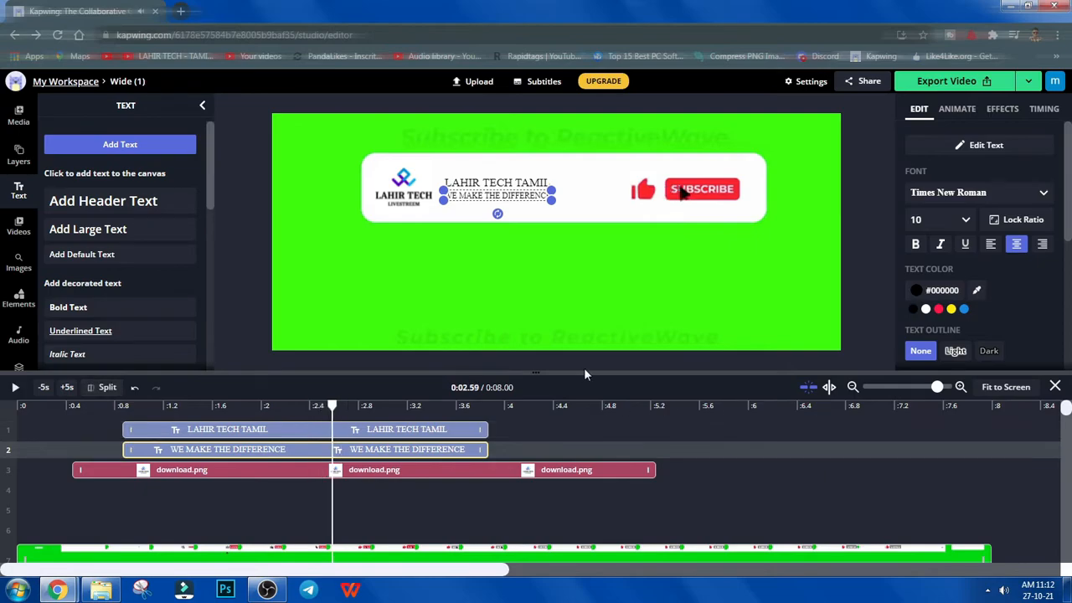
{"action": "left_click", "coordinate": [550, 433]}
{"action": "left_click", "coordinate": [24, 408]}
{"action": "key", "text": "space"}
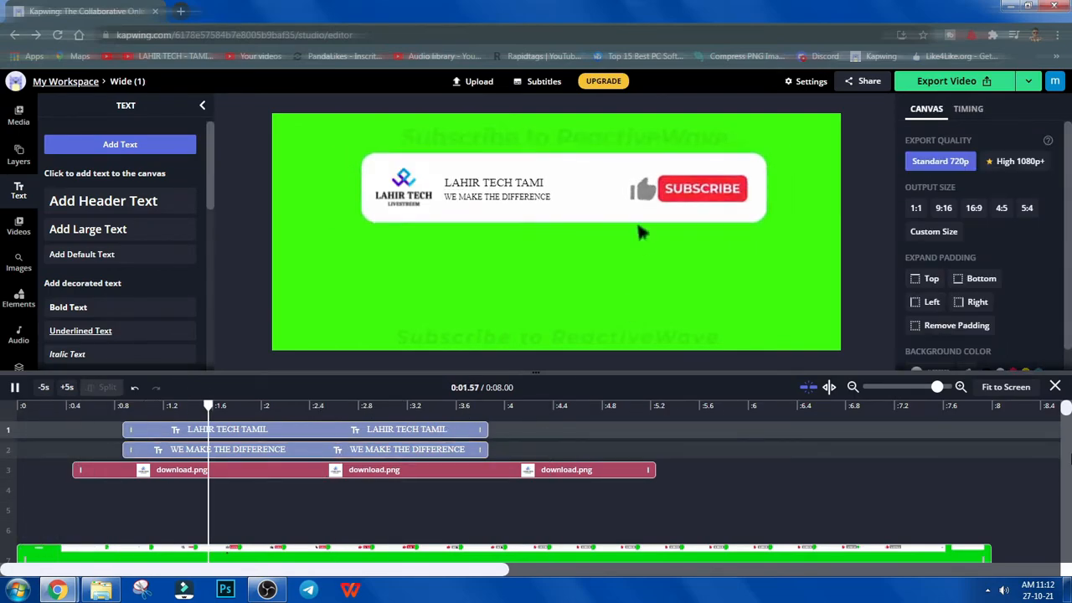
{"action": "key", "text": "space"}
Step: Try enlarging the channel name to size 15 and moving the tagline up, and undo both changes
{"action": "left_click", "coordinate": [523, 199]}
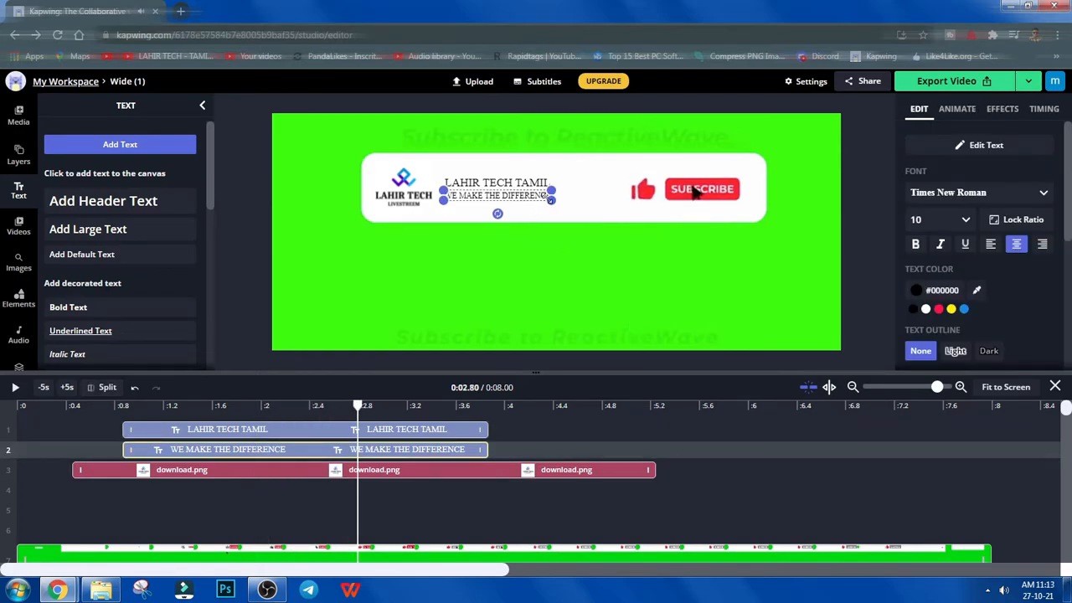
{"action": "left_click", "coordinate": [533, 184]}
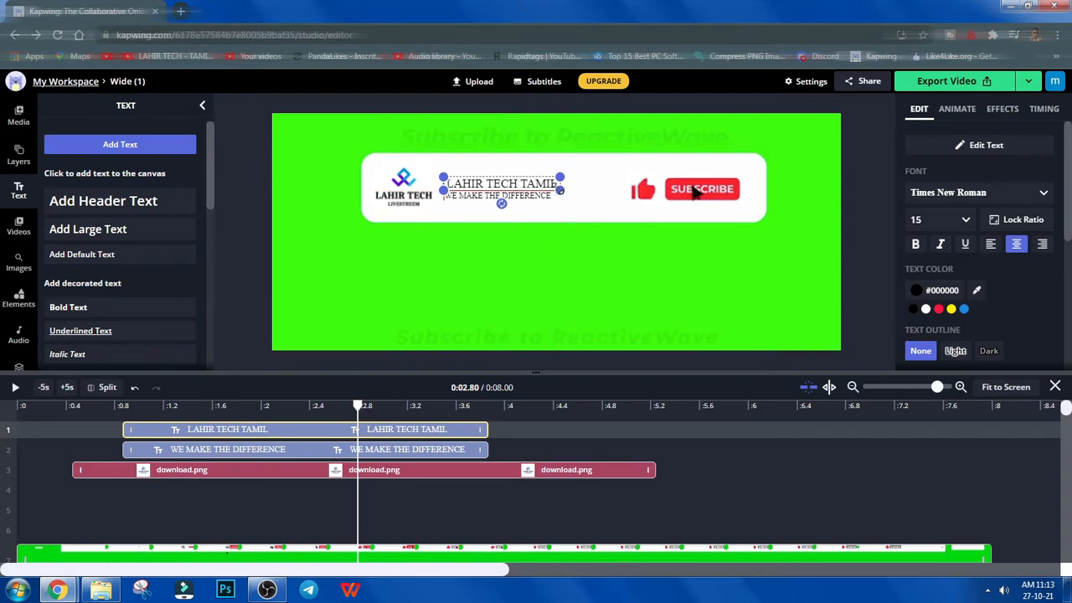
{"action": "left_click", "coordinate": [564, 209]}
{"action": "left_click", "coordinate": [523, 199]}
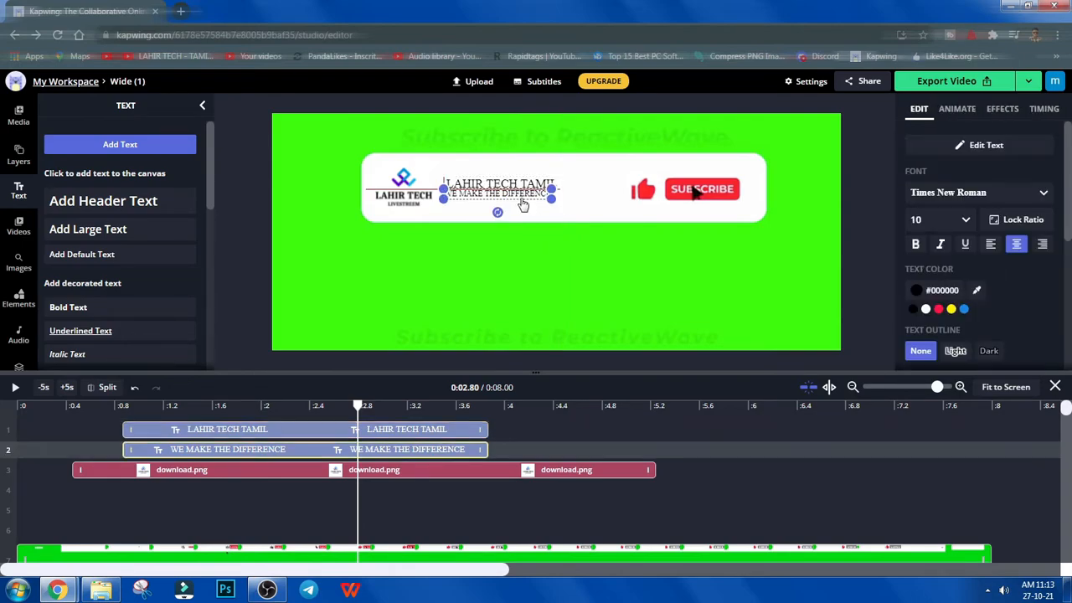
{"action": "left_click", "coordinate": [136, 388]}
{"action": "left_click", "coordinate": [135, 388]}
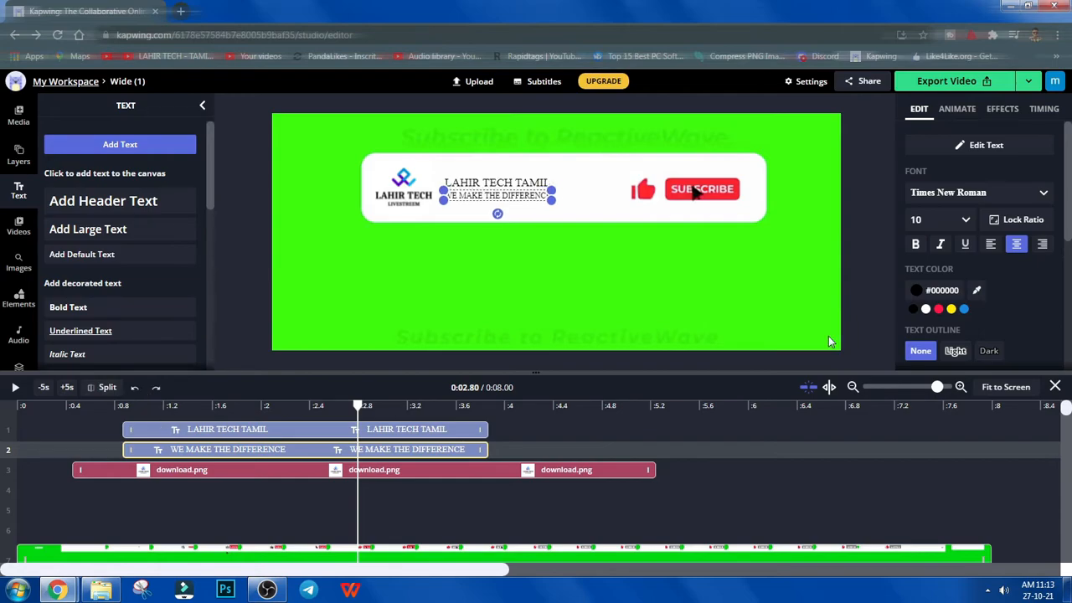
{"action": "left_click", "coordinate": [558, 289]}
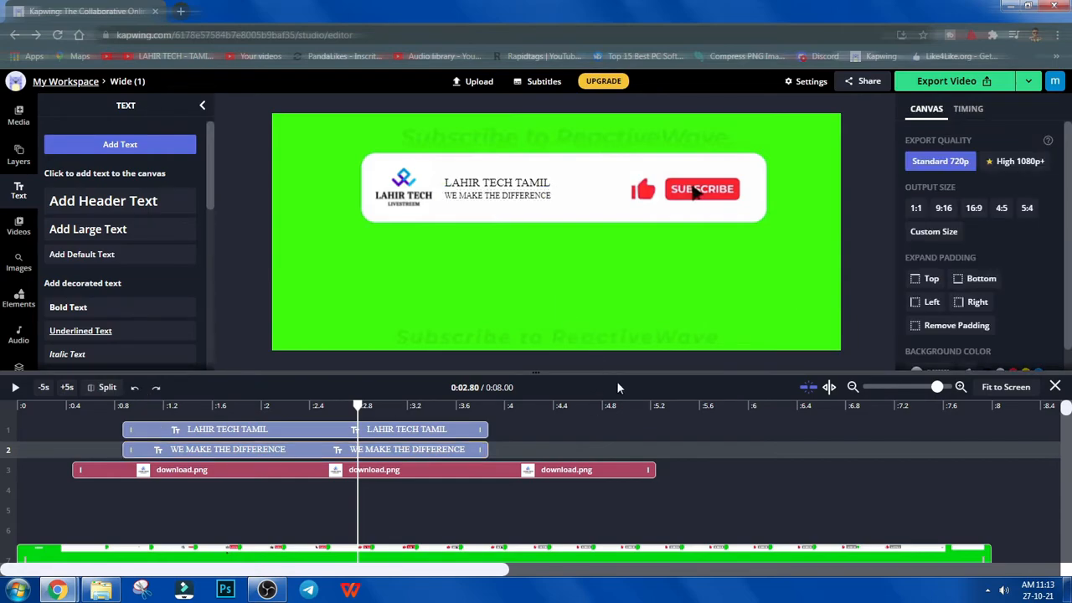
Step: Set the tagline's font size to 14, widen its text box to fit one line, and align it beneath the channel name
{"action": "left_click", "coordinate": [537, 205]}
{"action": "left_click", "coordinate": [955, 221]}
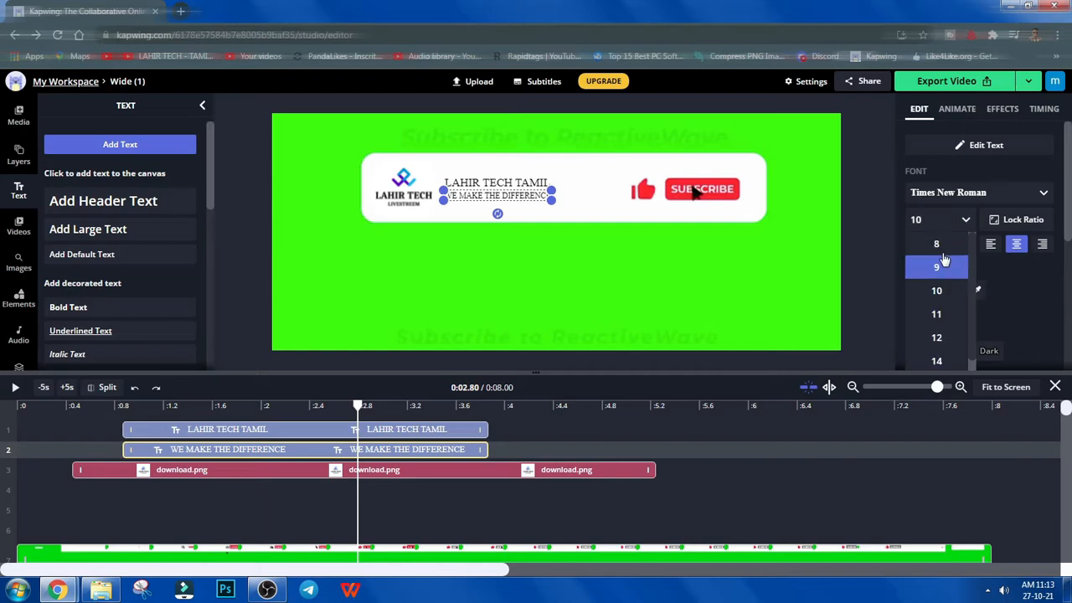
{"action": "left_click", "coordinate": [938, 338]}
{"action": "left_click_drag", "start_coordinate": [551, 206], "coordinate": [599, 204]}
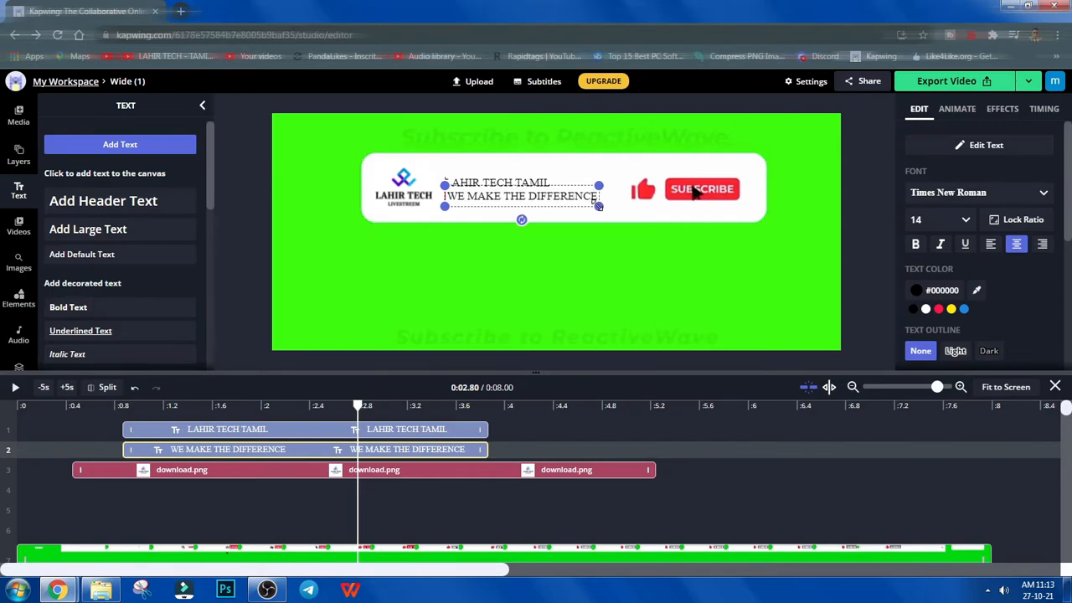
{"action": "left_click", "coordinate": [566, 250]}
{"action": "left_click_drag", "start_coordinate": [533, 202], "coordinate": [528, 204]}
{"action": "left_click", "coordinate": [568, 277]}
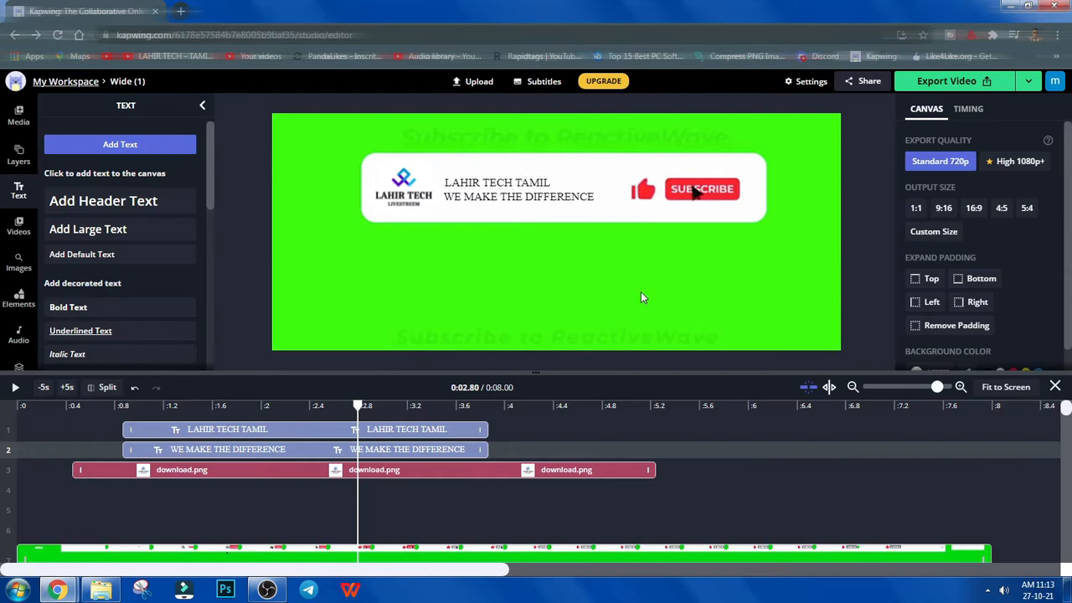
Step: Replay the opening seconds to check how the larger tagline animates in with the channel name
{"action": "left_click", "coordinate": [192, 406]}
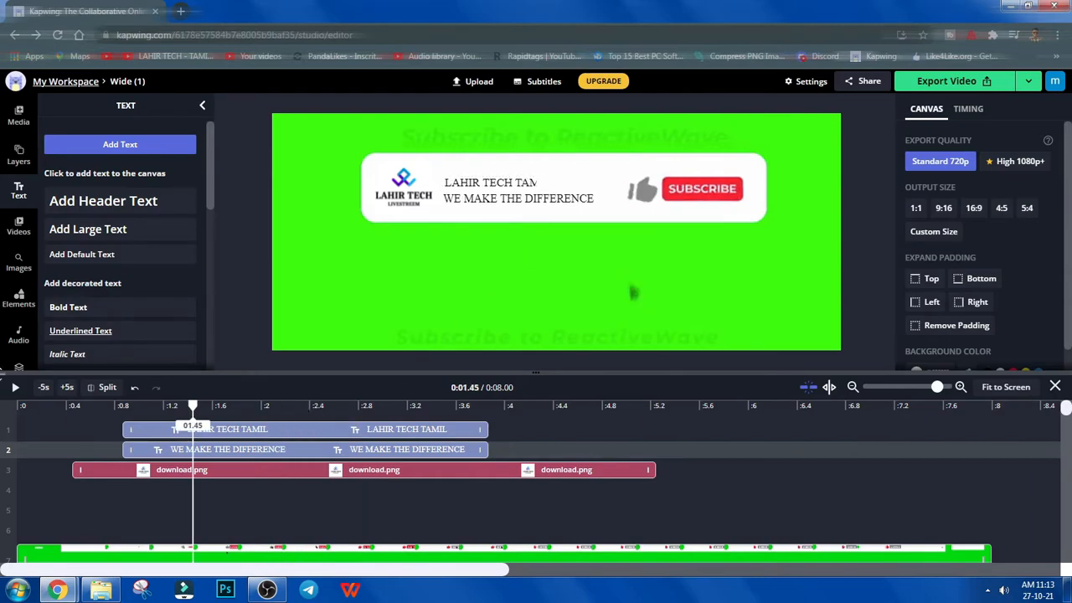
{"action": "left_click", "coordinate": [43, 389]}
{"action": "key", "text": "space"}
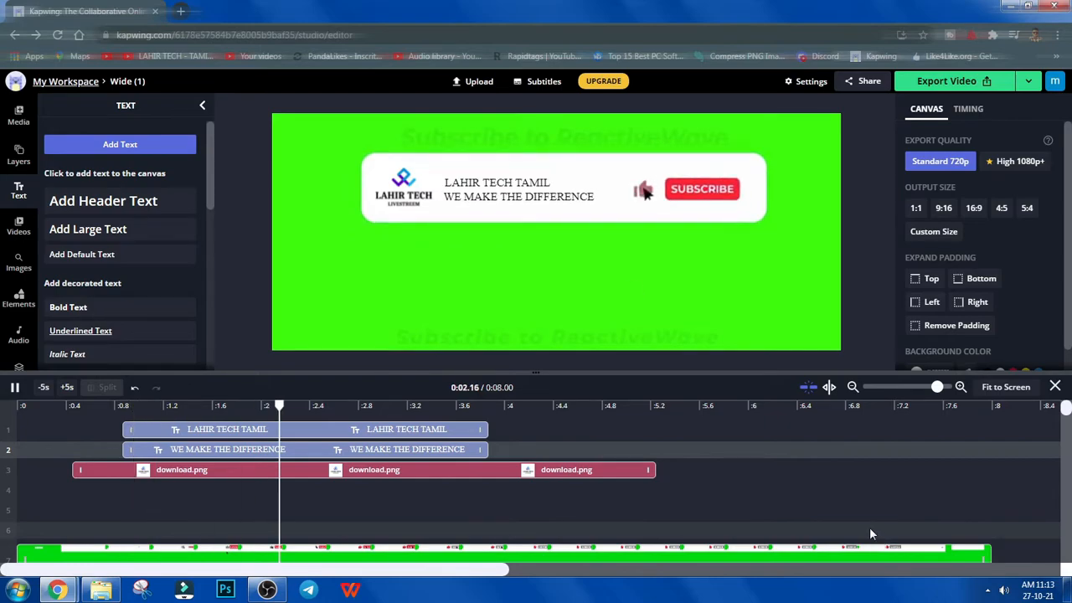
{"action": "key", "text": "space"}
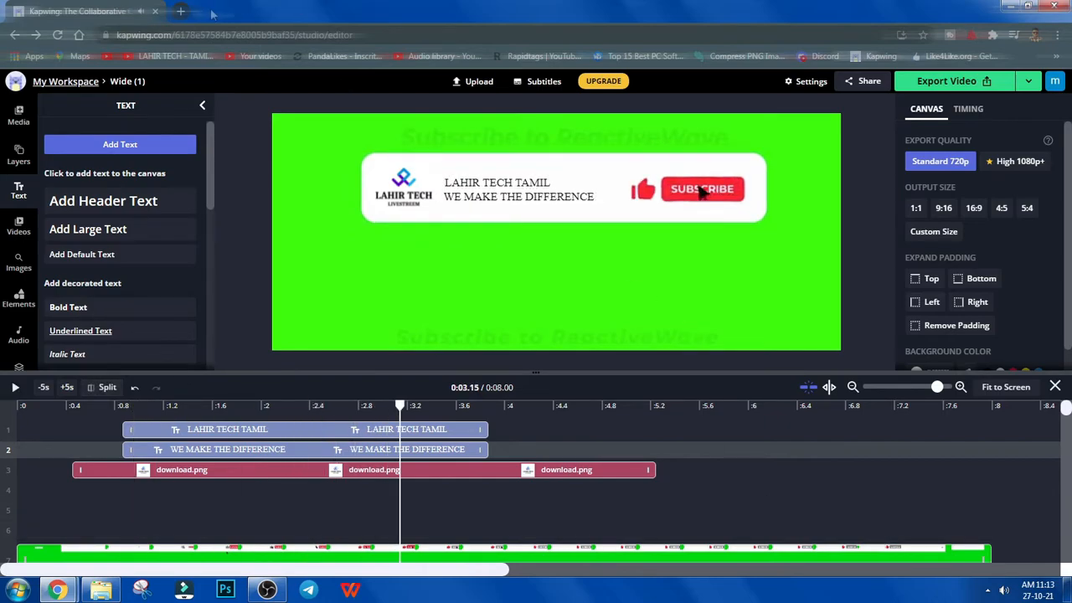
Step: Upload the checkmark image SeekPng.com_white-checkmark-png_1323946 from the Downloads folder to the project media
{"action": "left_click", "coordinate": [18, 115]}
{"action": "left_click", "coordinate": [79, 180]}
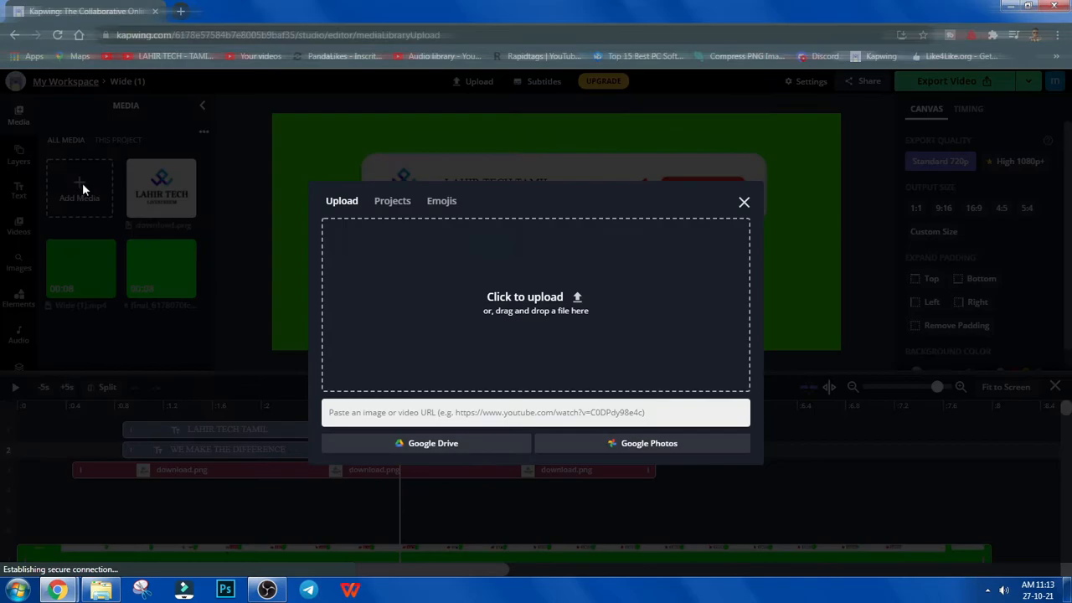
{"action": "left_click", "coordinate": [507, 299]}
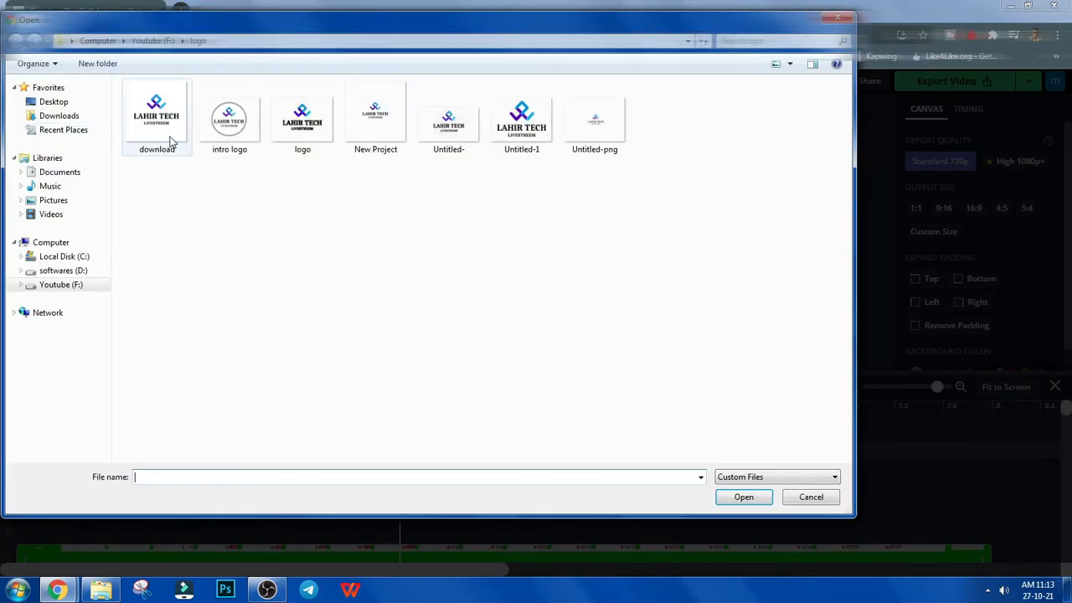
{"action": "left_click", "coordinate": [71, 121]}
{"action": "left_click", "coordinate": [556, 130]}
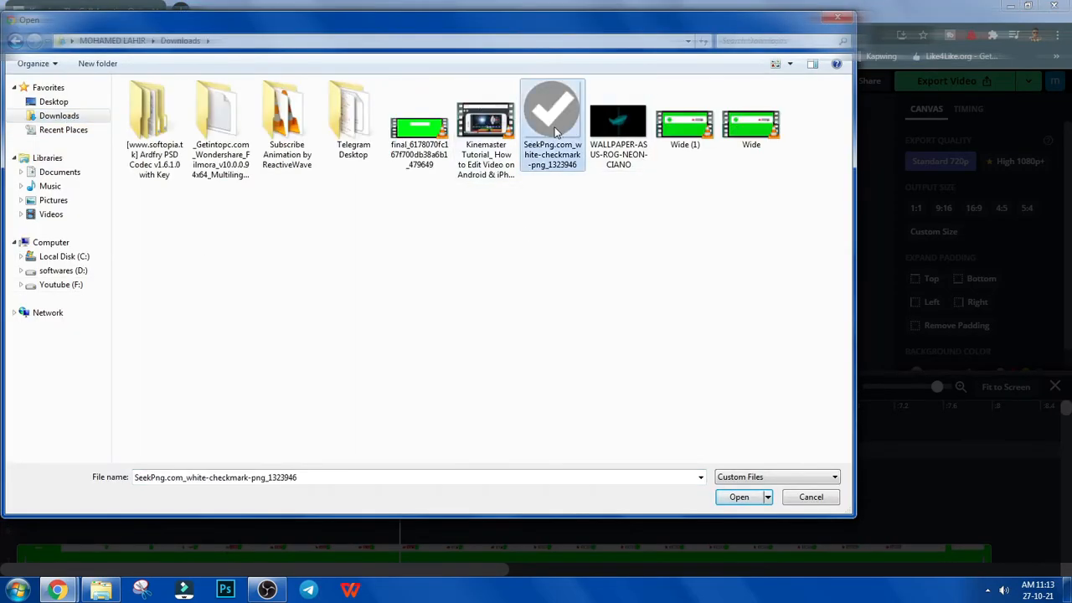
{"action": "double_click", "coordinate": [575, 127]}
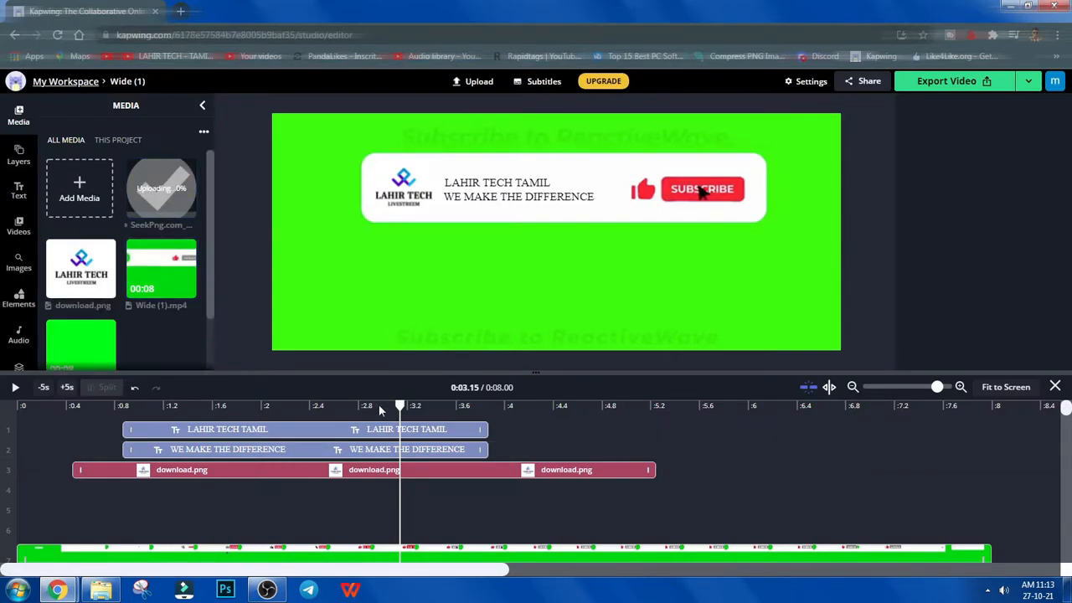
Step: Position the playhead at about 2.15 seconds, after the channel name has fully animated in
{"action": "left_click", "coordinate": [311, 406]}
{"action": "left_click_drag", "start_coordinate": [299, 404], "coordinate": [270, 405]}
{"action": "key", "text": "space"}
{"action": "key", "text": "space"}
{"action": "left_click", "coordinate": [147, 402]}
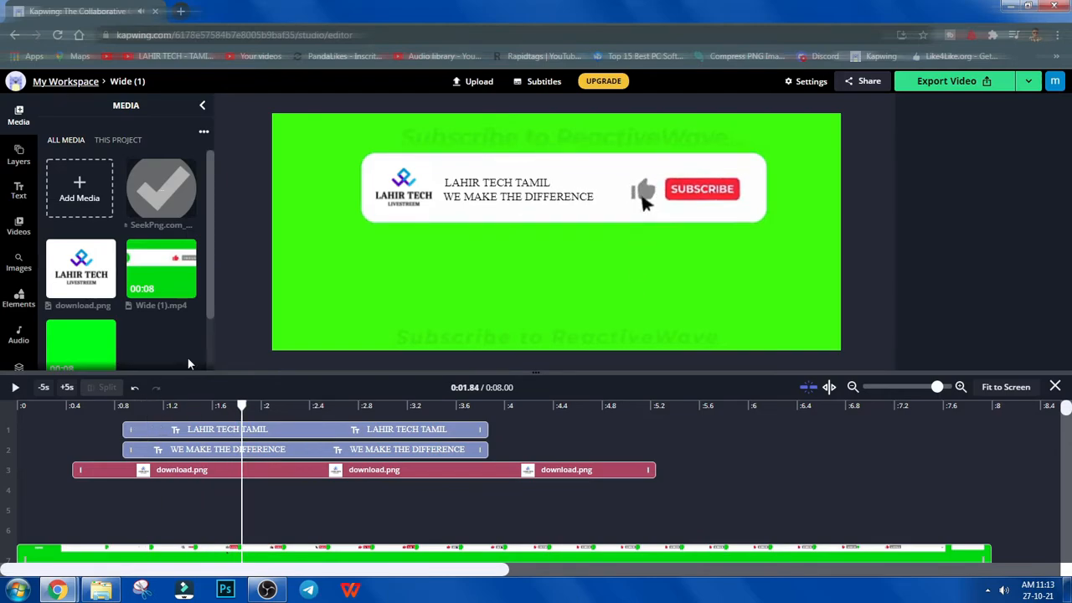
Step: Add the checkmark image to the canvas and shrink it to a tiny badge beside the channel name
{"action": "mouse_move", "coordinate": [189, 220]}
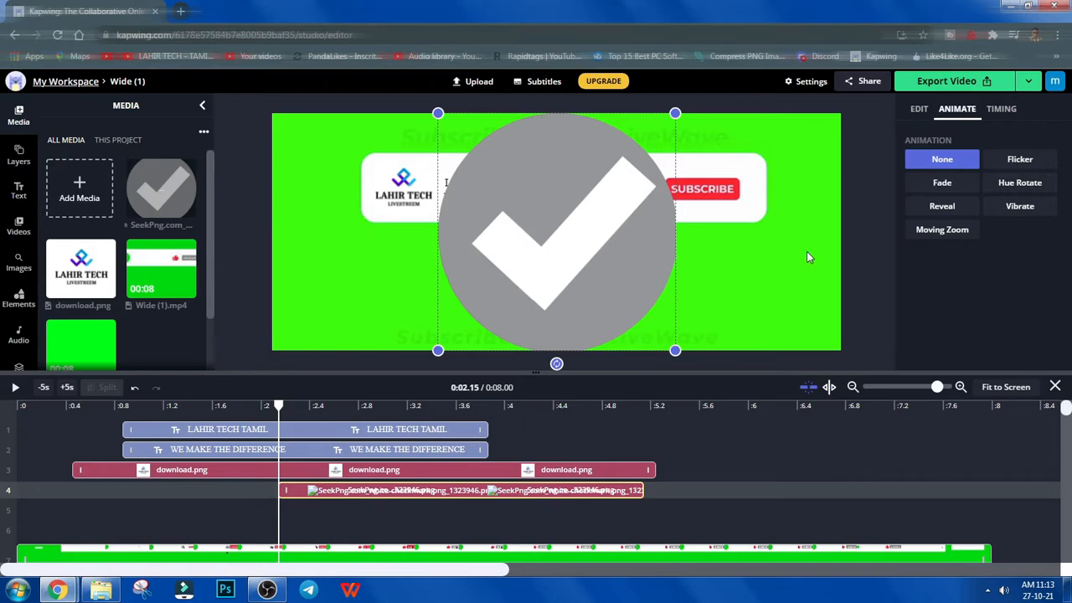
{"action": "left_click", "coordinate": [920, 110]}
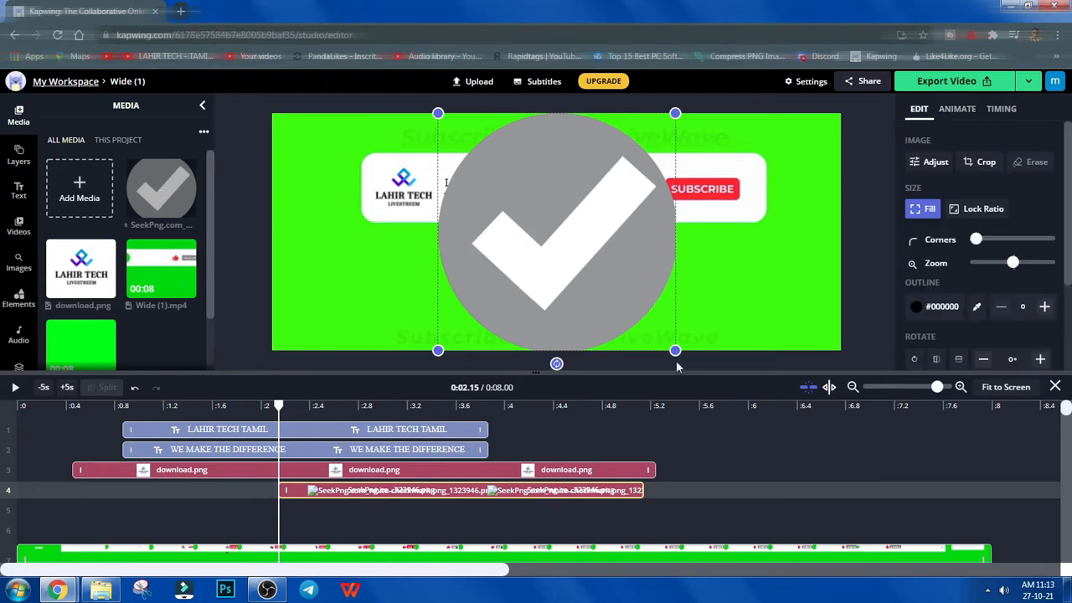
{"action": "left_click_drag", "start_coordinate": [675, 350], "coordinate": [564, 180]}
{"action": "left_click", "coordinate": [608, 190]}
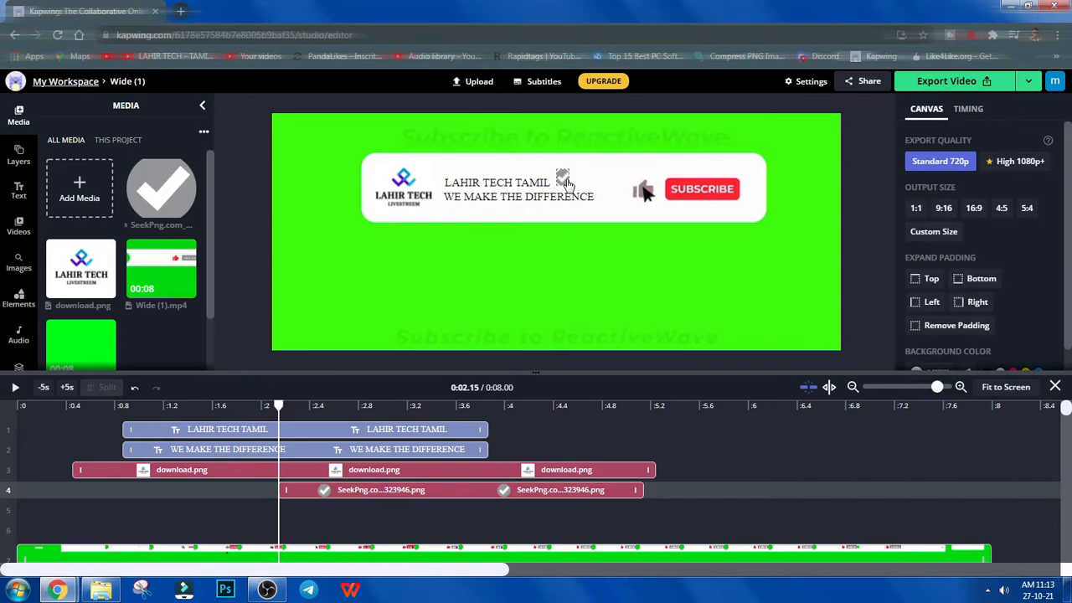
Step: Try resizing the tiny checkmark beside the channel name, and delete it from the canvas
{"action": "left_click", "coordinate": [567, 180]}
{"action": "left_click", "coordinate": [593, 184]}
{"action": "left_click", "coordinate": [567, 179]}
{"action": "left_click", "coordinate": [581, 182]}
{"action": "left_click", "coordinate": [568, 183]}
{"action": "left_click_drag", "start_coordinate": [574, 188], "coordinate": [709, 321]}
{"action": "left_click", "coordinate": [694, 302]}
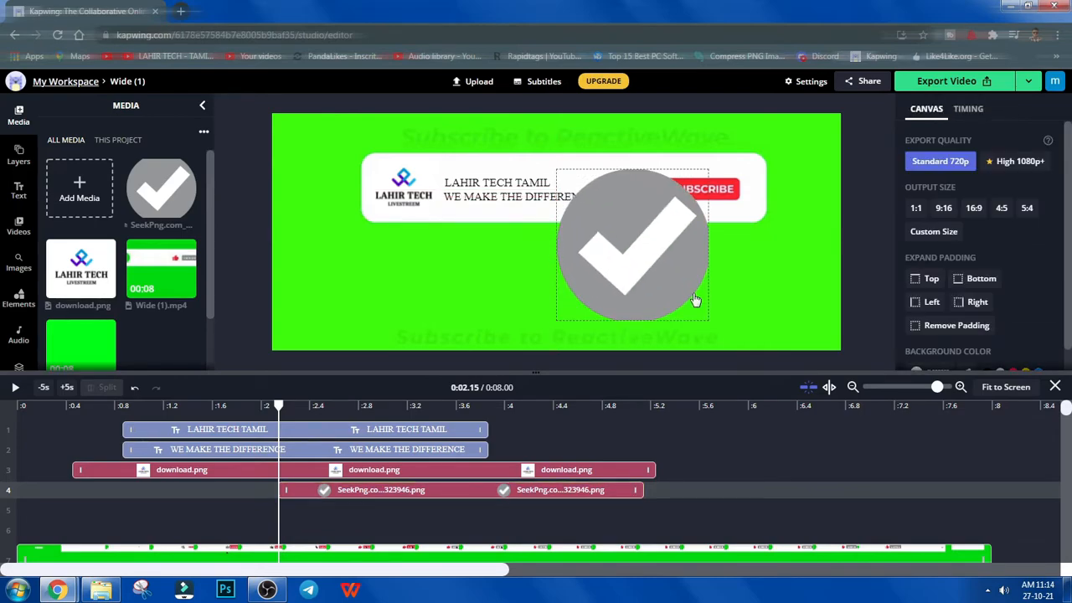
{"action": "left_click", "coordinate": [685, 295]}
{"action": "key", "text": "Delete"}
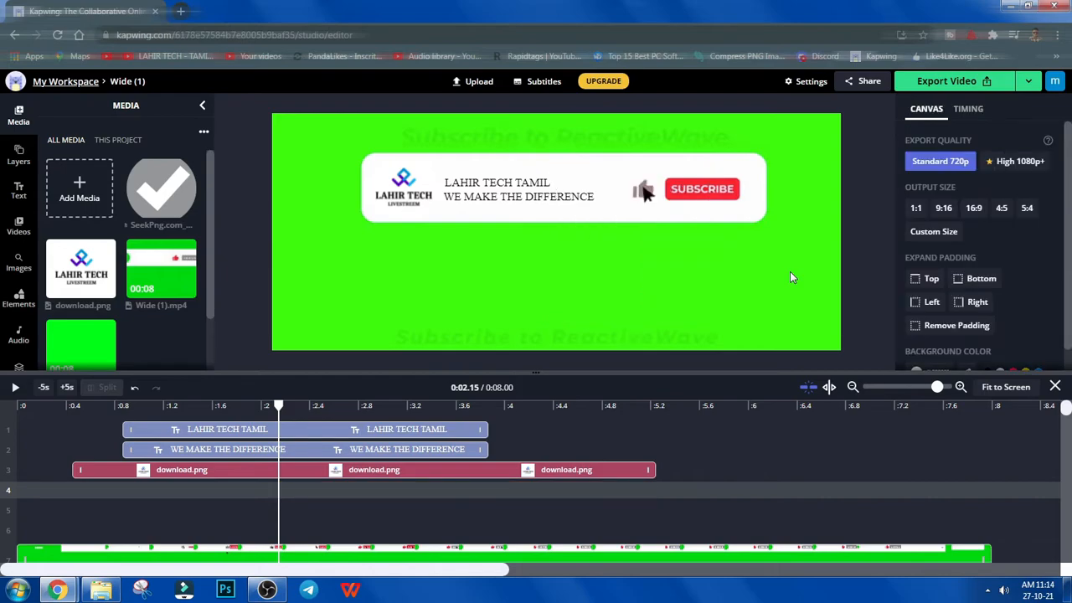
Step: Add the checkmark image at 2.15 seconds again and shrink it to a small badge at the end of the channel name
{"action": "left_click", "coordinate": [191, 208]}
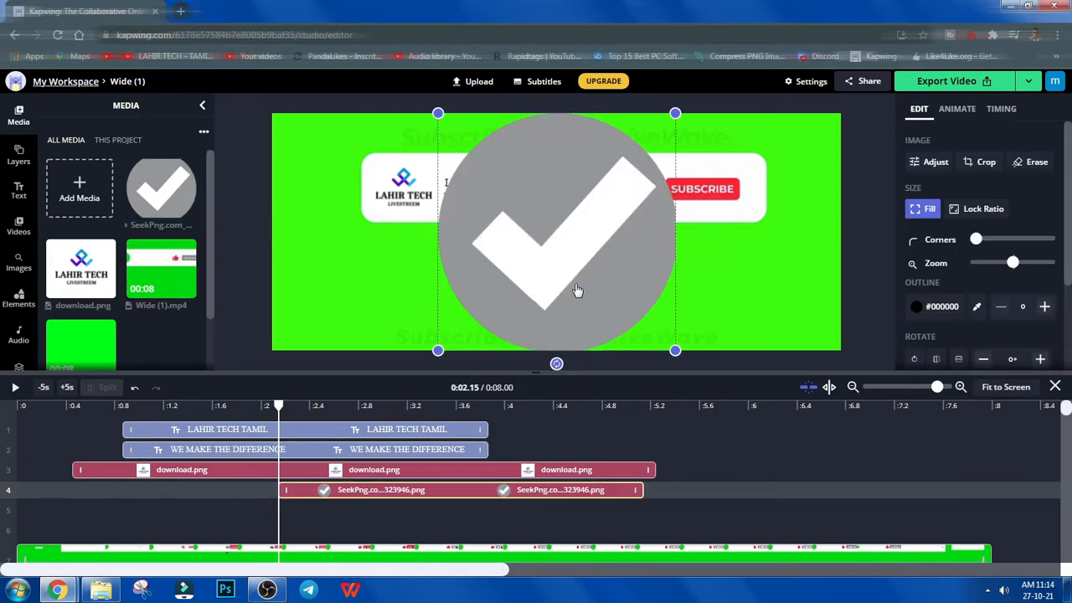
{"action": "left_click_drag", "start_coordinate": [666, 345], "coordinate": [568, 172]}
{"action": "left_click", "coordinate": [574, 137]}
{"action": "left_click", "coordinate": [636, 242]}
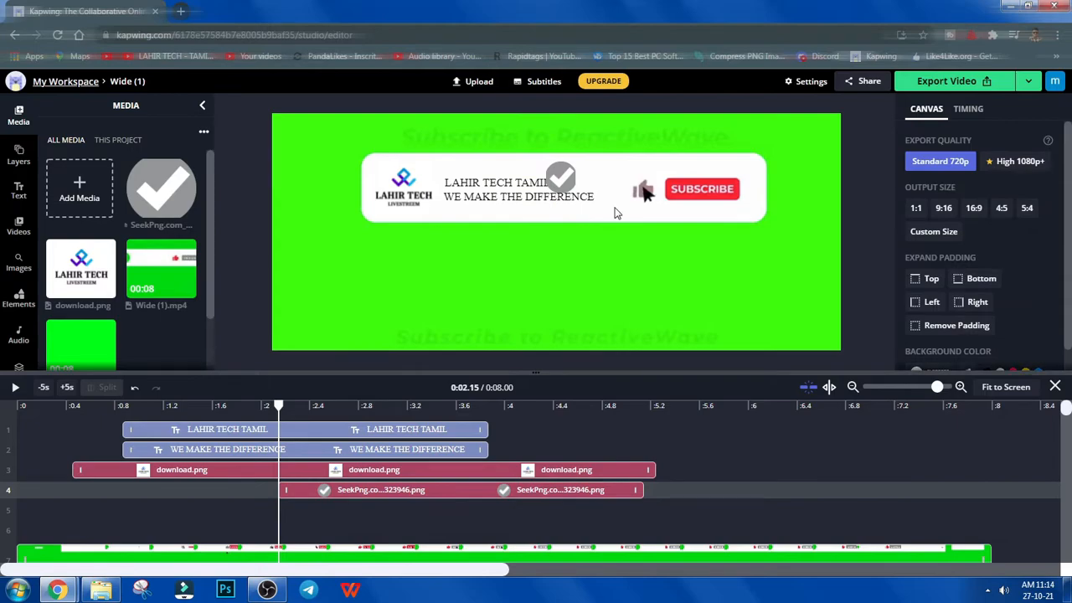
Step: Round the checkmark image's corners, lower its zoom, and make the badge slightly smaller
{"action": "left_click", "coordinate": [551, 180]}
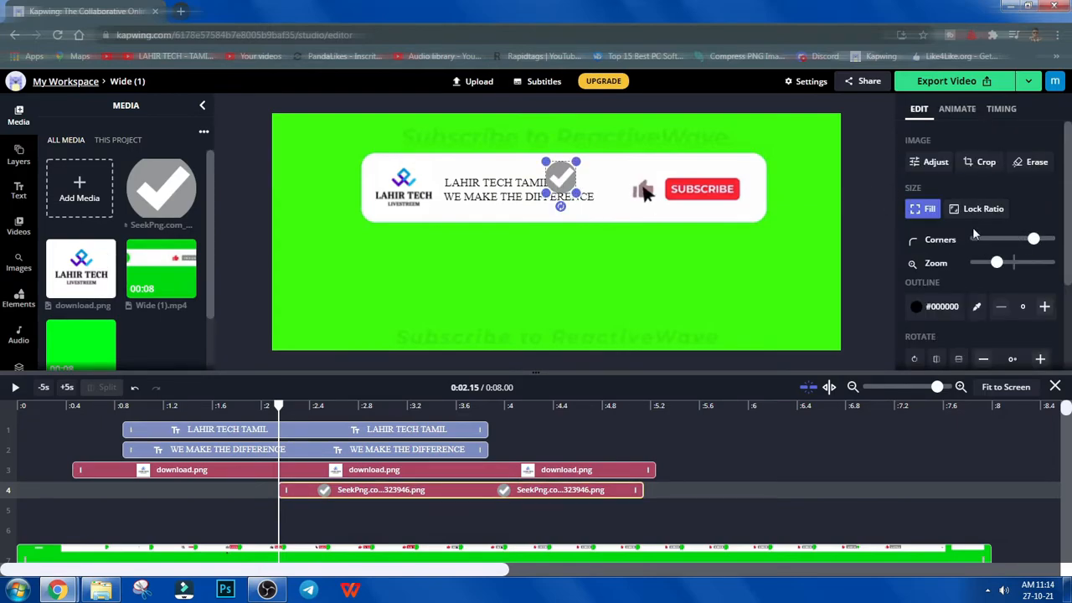
{"action": "left_click", "coordinate": [656, 224]}
{"action": "left_click", "coordinate": [565, 181]}
{"action": "left_click_drag", "start_coordinate": [576, 192], "coordinate": [568, 182]}
{"action": "mouse_move", "coordinate": [989, 263]}
{"action": "left_mouse_down"}
{"action": "mouse_move", "coordinate": [976, 264]}
{"action": "mouse_move", "coordinate": [992, 263]}
{"action": "left_mouse_up"}
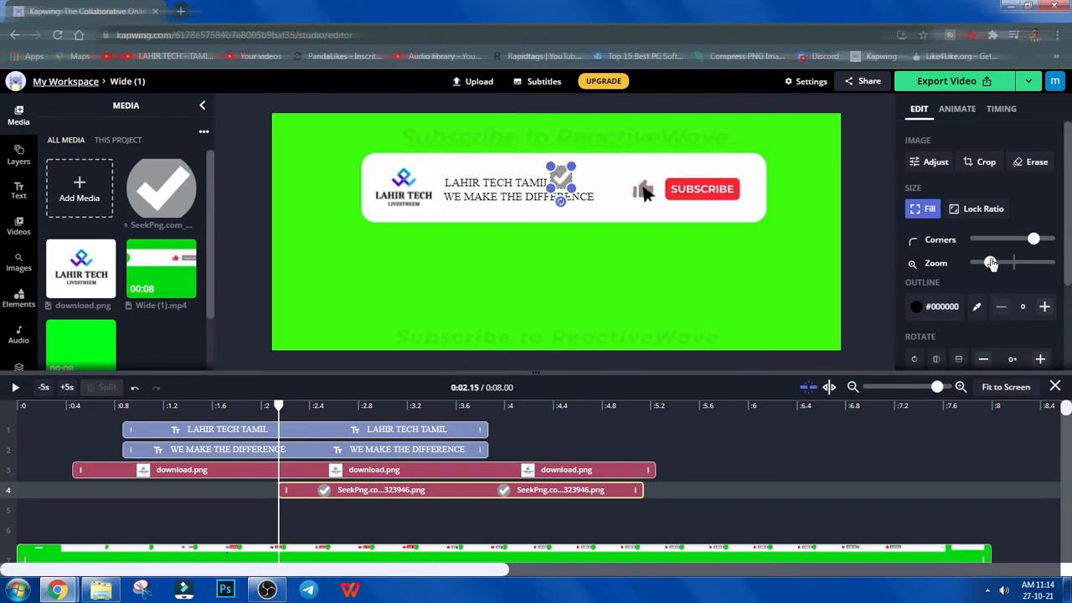
Step: Set the checkmark's corner rounding to maximum and reduce the badge's size and zoom further
{"action": "left_click", "coordinate": [641, 297]}
{"action": "left_click", "coordinate": [563, 179]}
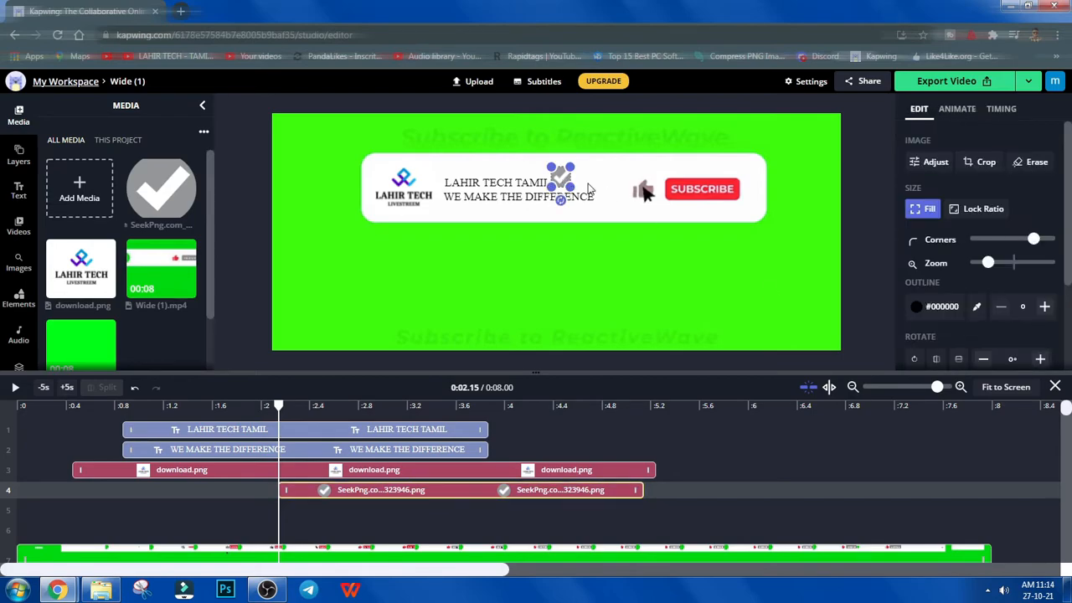
{"action": "left_click", "coordinate": [687, 260]}
{"action": "left_click", "coordinate": [560, 180]}
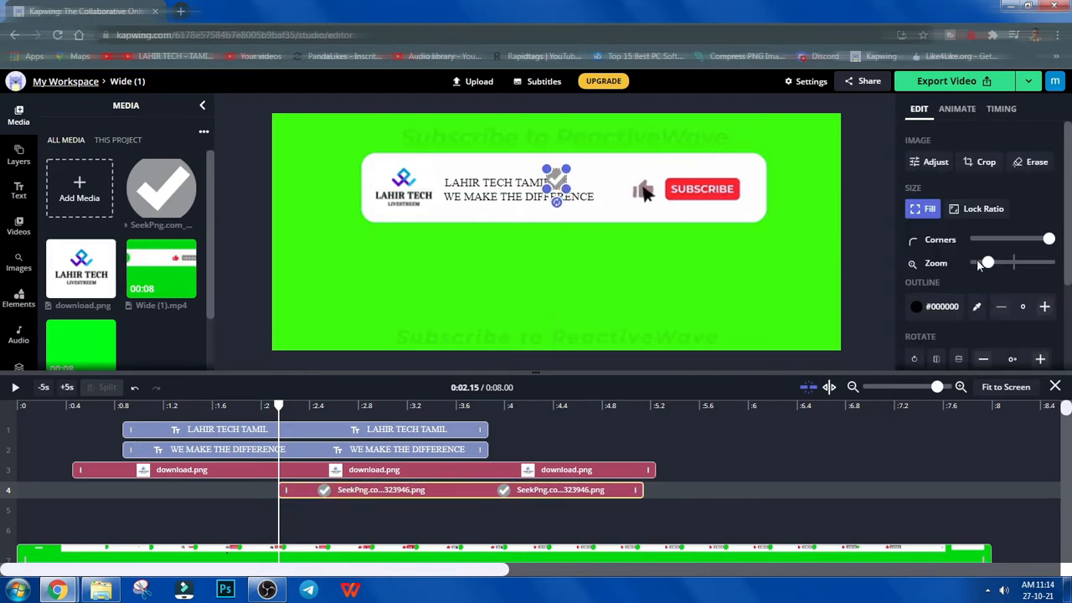
{"action": "left_click", "coordinate": [612, 248]}
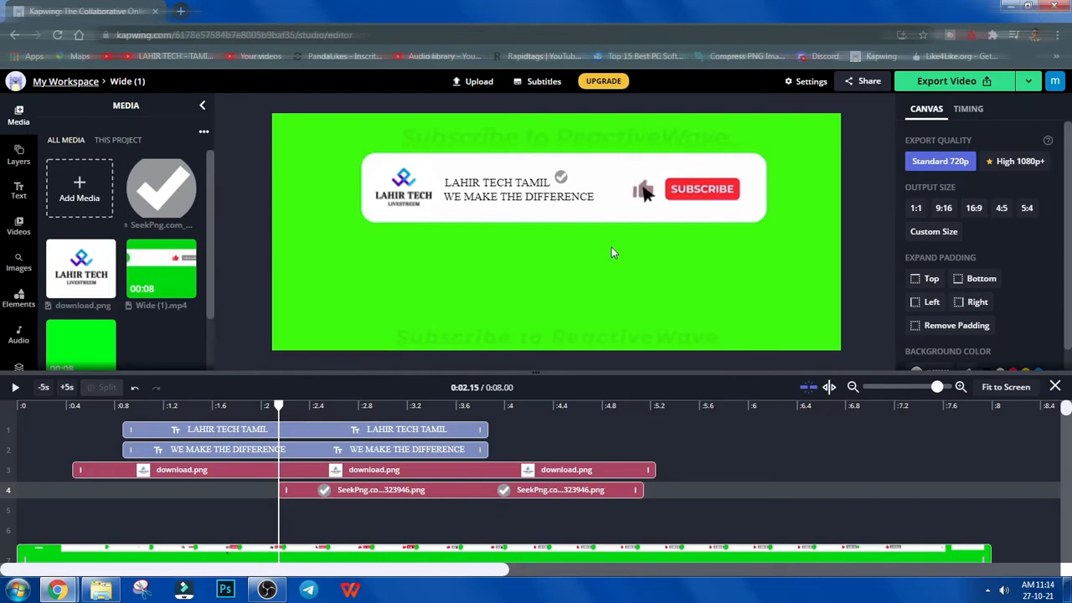
Step: Scale the checkmark badge to about the text height and place it directly after TAMIL in the channel name
{"action": "left_click", "coordinate": [565, 181]}
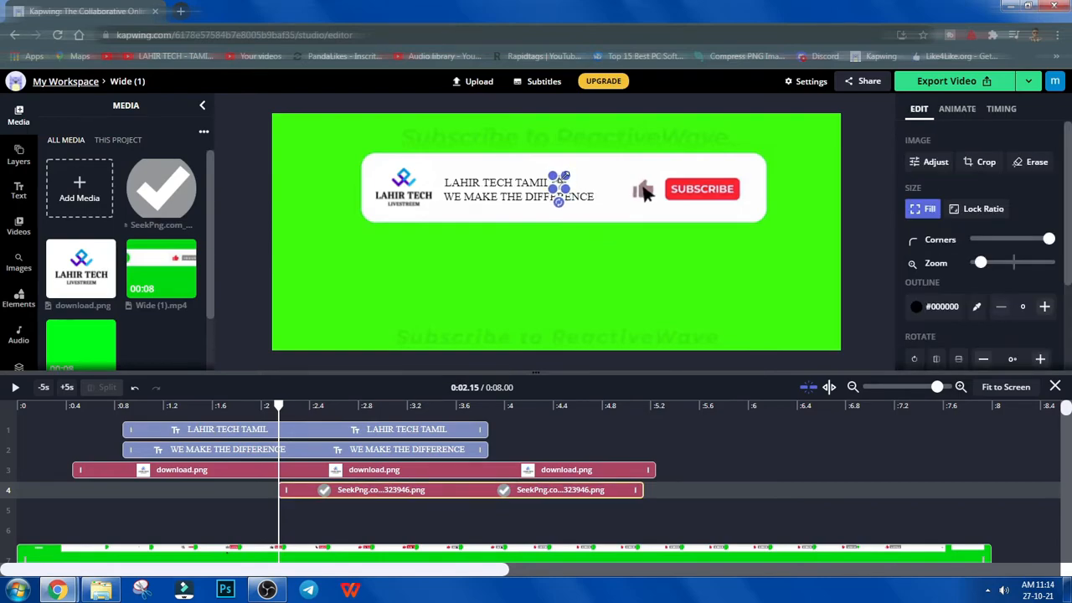
{"action": "left_click", "coordinate": [635, 307]}
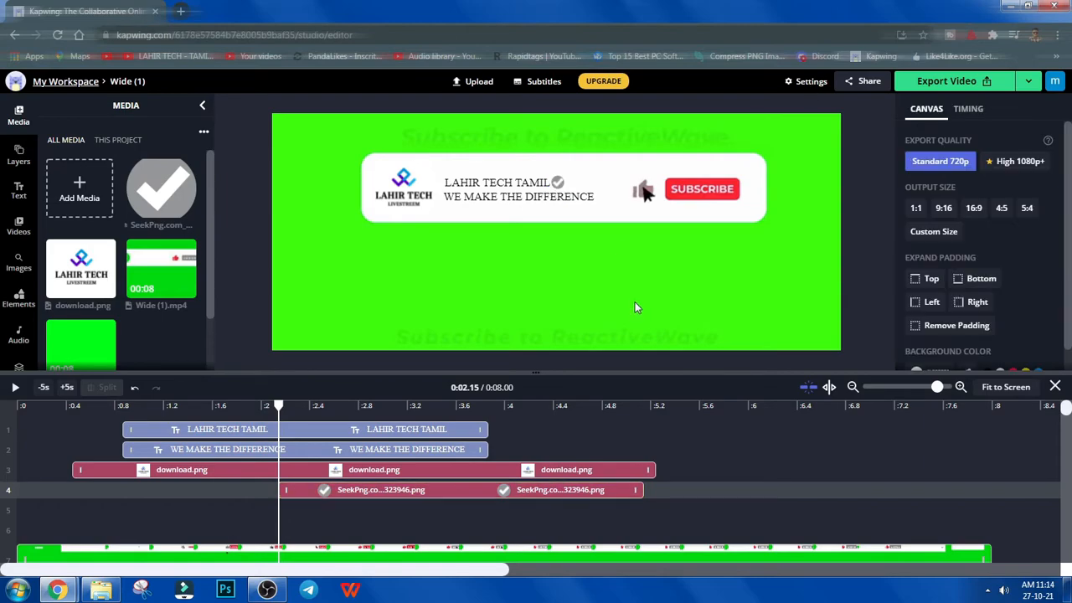
{"action": "left_click", "coordinate": [558, 184]}
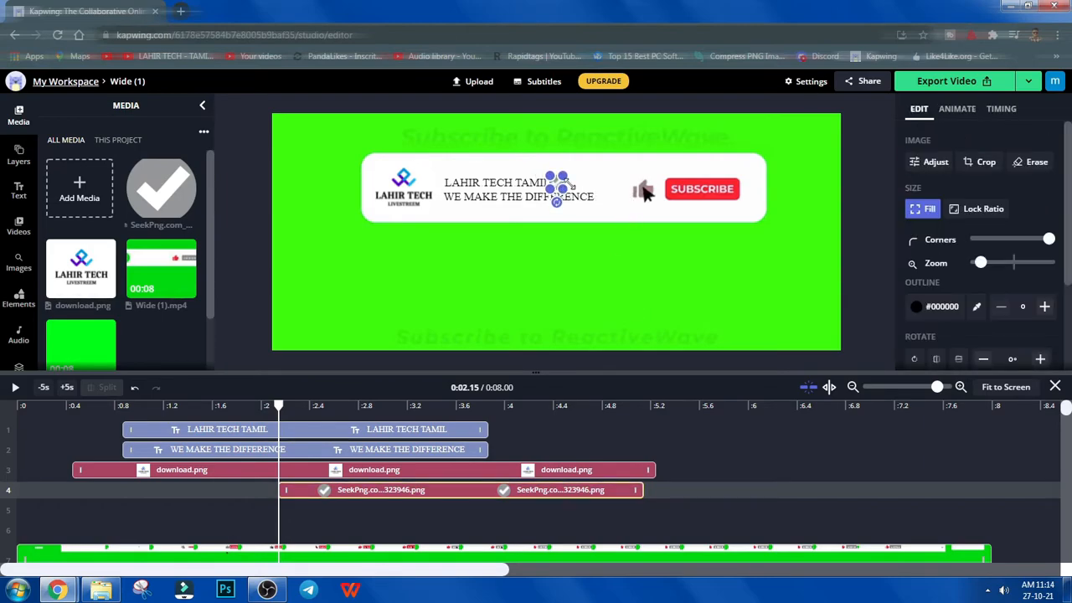
{"action": "left_click", "coordinate": [627, 270]}
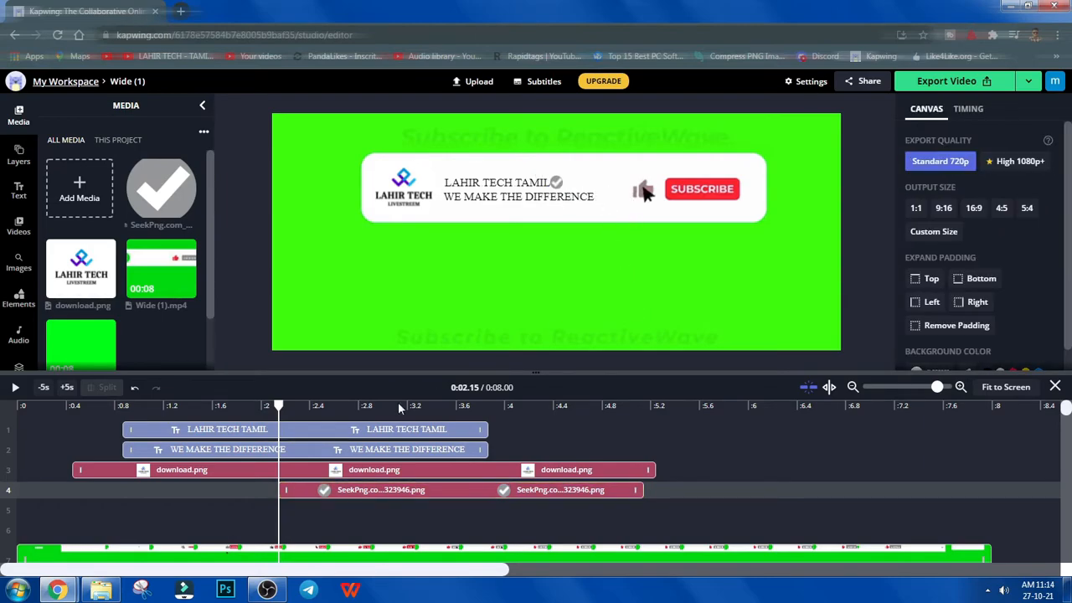
{"action": "left_click", "coordinate": [557, 184]}
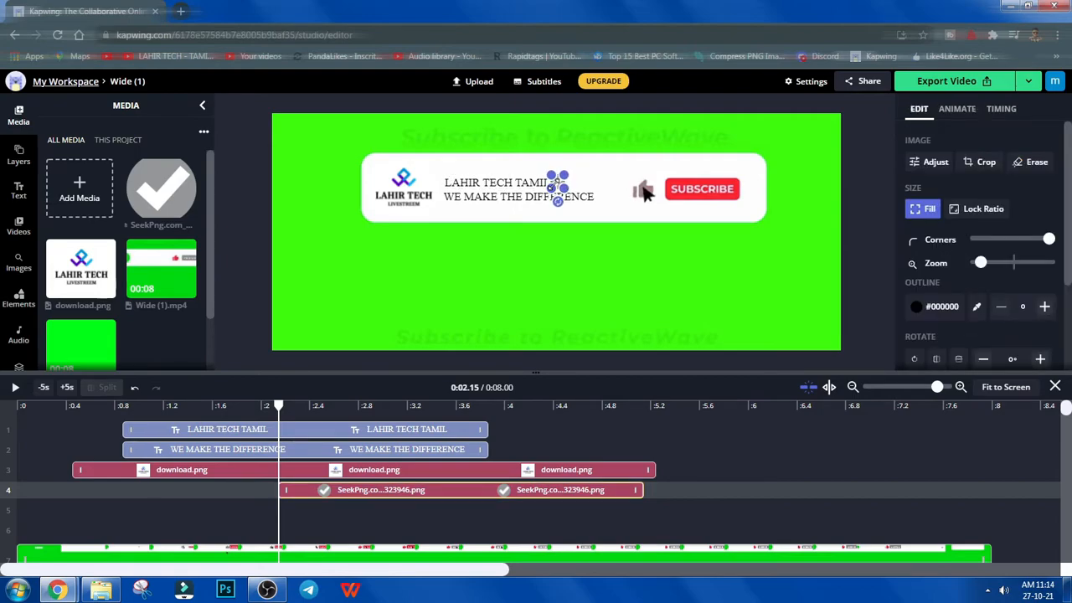
{"action": "left_click", "coordinate": [583, 242]}
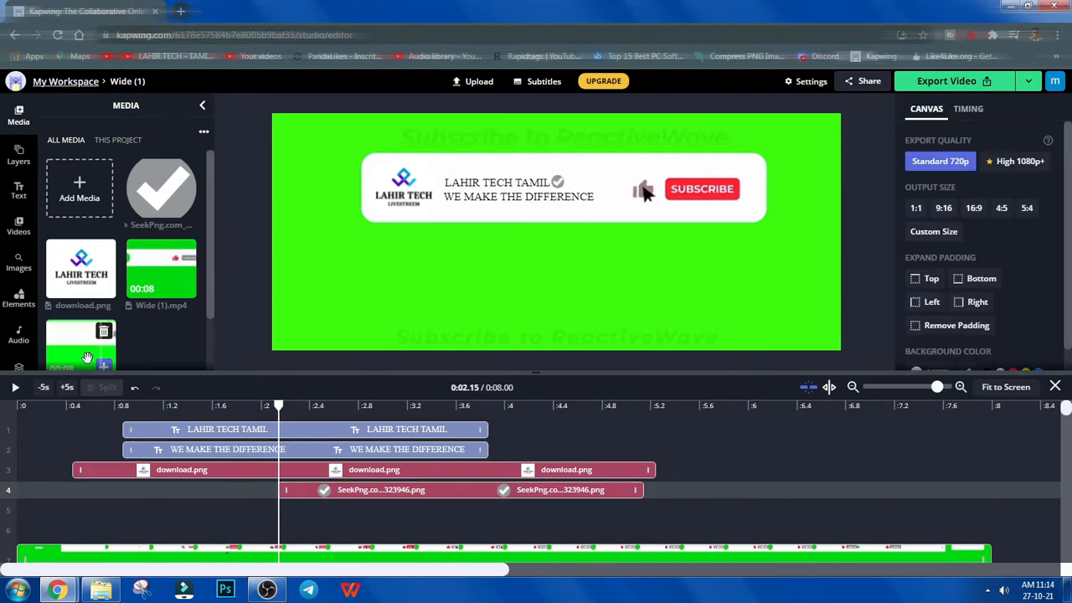
Step: Play from the start and scrub the timeline to check when the checkmark appears and disappears relative to the channel name
{"action": "left_click_drag", "start_coordinate": [96, 405], "coordinate": [5, 417]}
{"action": "key", "text": "space"}
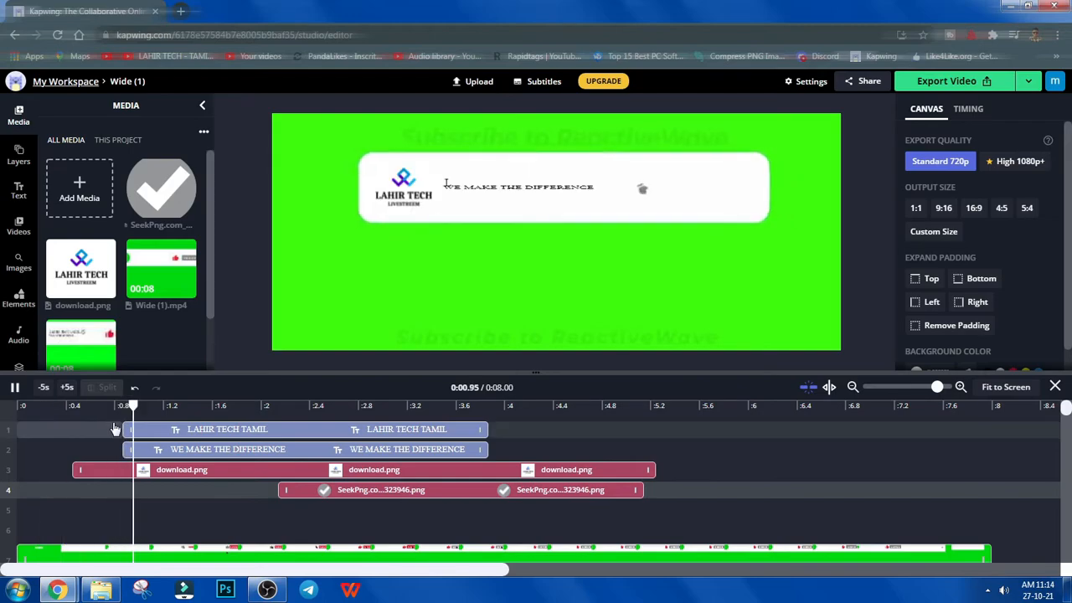
{"action": "key", "text": "space"}
{"action": "left_click", "coordinate": [549, 183]}
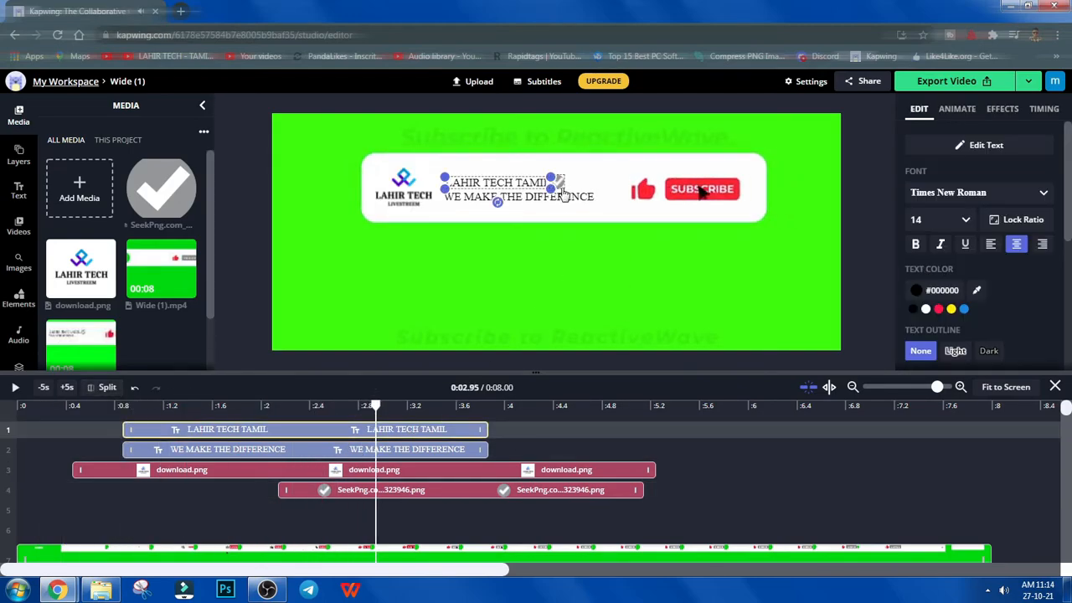
{"action": "left_click_drag", "start_coordinate": [376, 406], "coordinate": [181, 406]}
{"action": "left_click", "coordinate": [645, 408]}
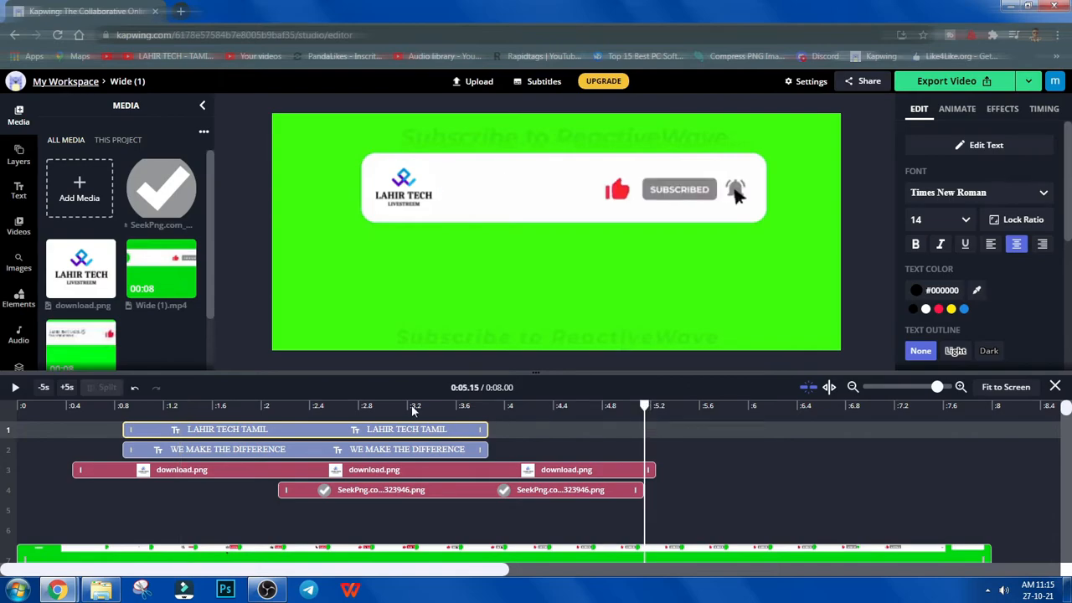
Step: Start the checkmark clip slightly earlier, at about 2.08 s, and play that stretch to check its timing
{"action": "left_click", "coordinate": [366, 409]}
{"action": "left_click", "coordinate": [128, 410]}
{"action": "key", "text": "space"}
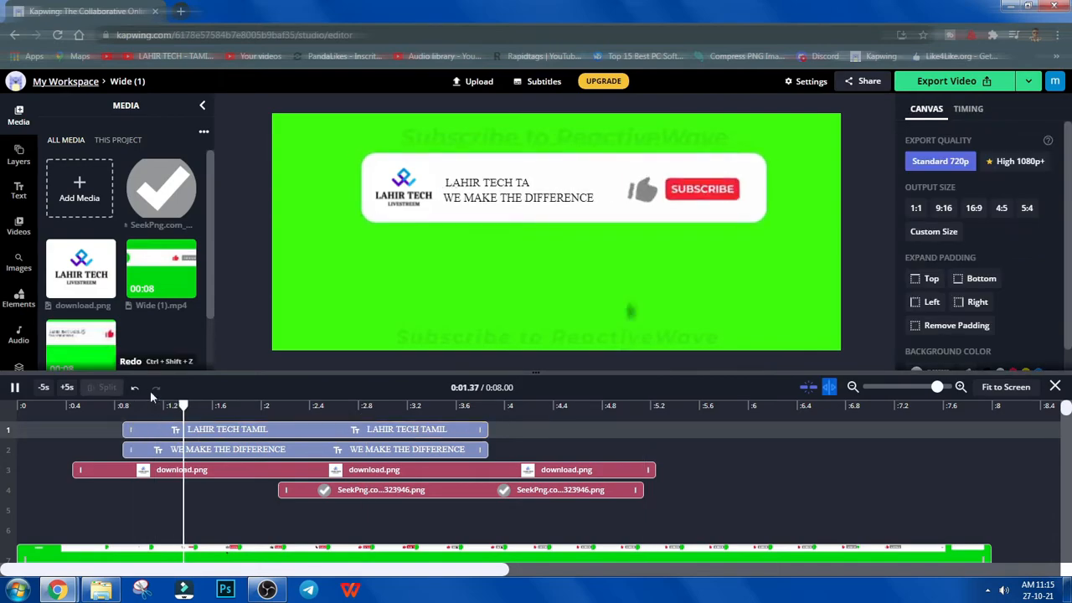
{"action": "key", "text": "space"}
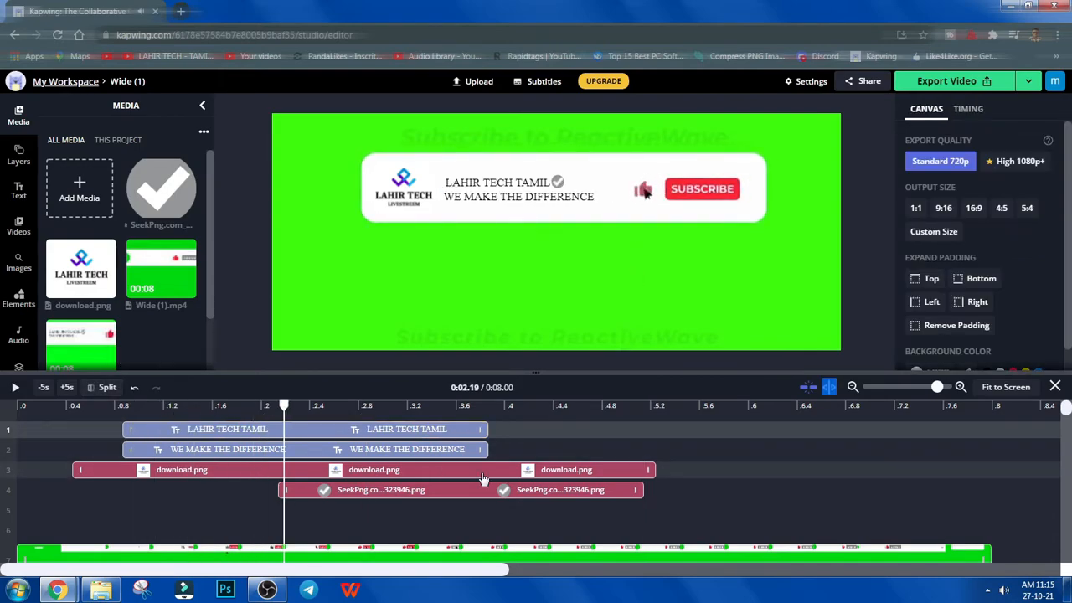
{"action": "left_click_drag", "start_coordinate": [279, 489], "coordinate": [279, 490]}
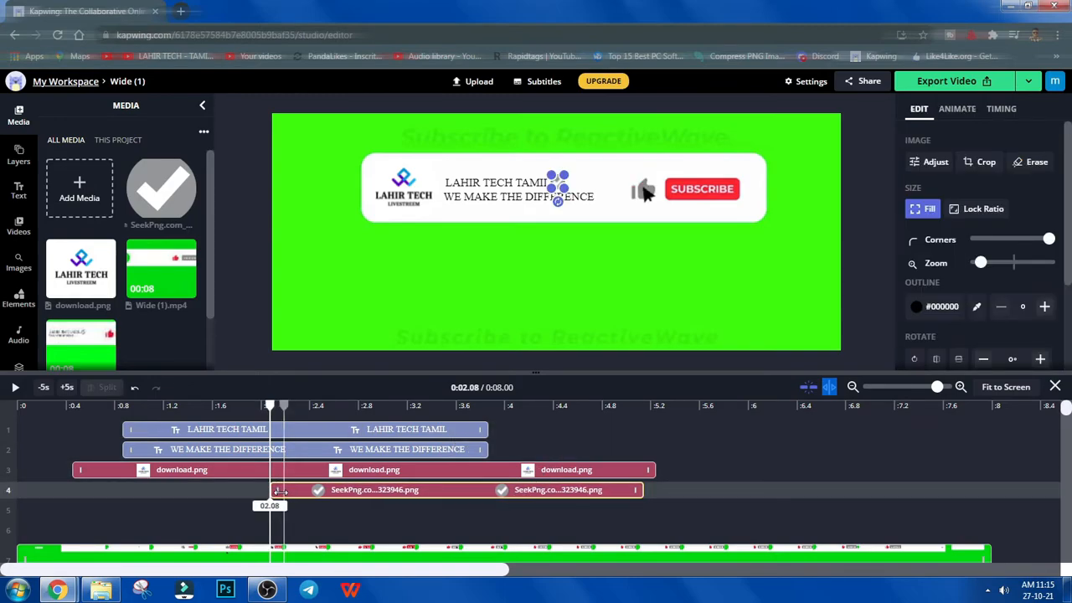
{"action": "left_click", "coordinate": [239, 405]}
{"action": "key", "text": "space"}
{"action": "key", "text": "space"}
Step: Apply a Fade animation at Fast speed to the checkmark badge
{"action": "left_click", "coordinate": [957, 109]}
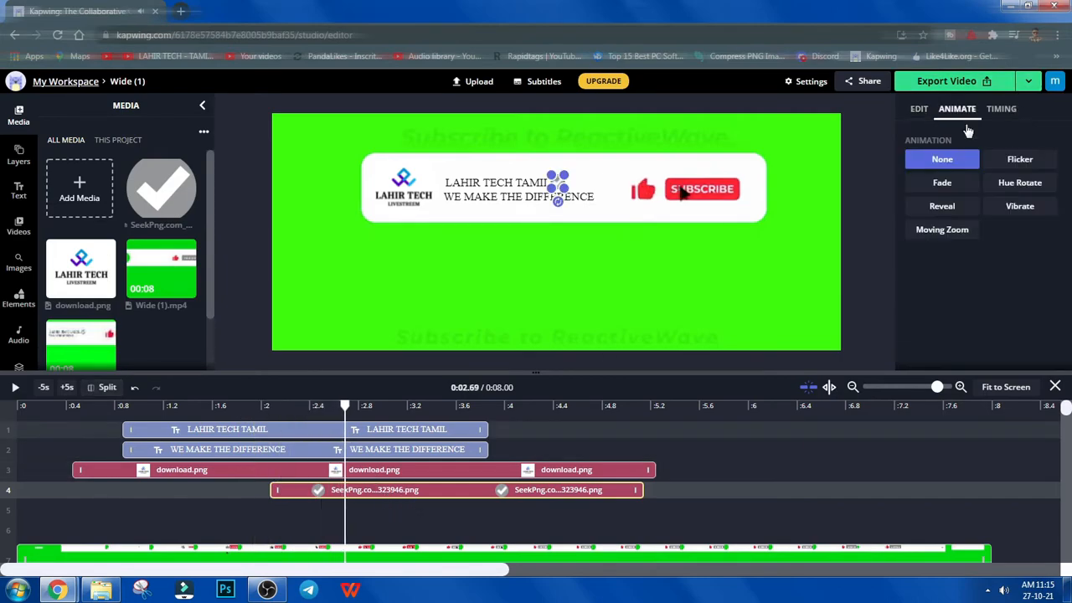
{"action": "left_click", "coordinate": [943, 183]}
{"action": "left_click", "coordinate": [1036, 277]}
Step: Play the video from the start to check the badge's fade-in and when each overlay disappears
{"action": "key", "text": "space"}
{"action": "left_click_drag", "start_coordinate": [56, 409], "coordinate": [38, 410]}
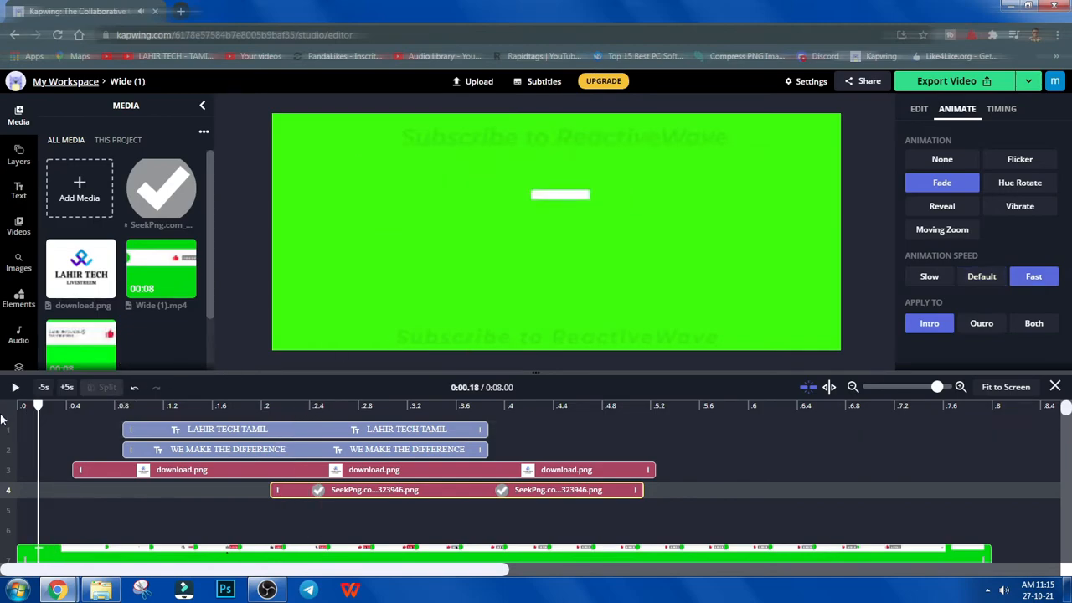
{"action": "key", "text": "space"}
{"action": "left_click", "coordinate": [554, 439]}
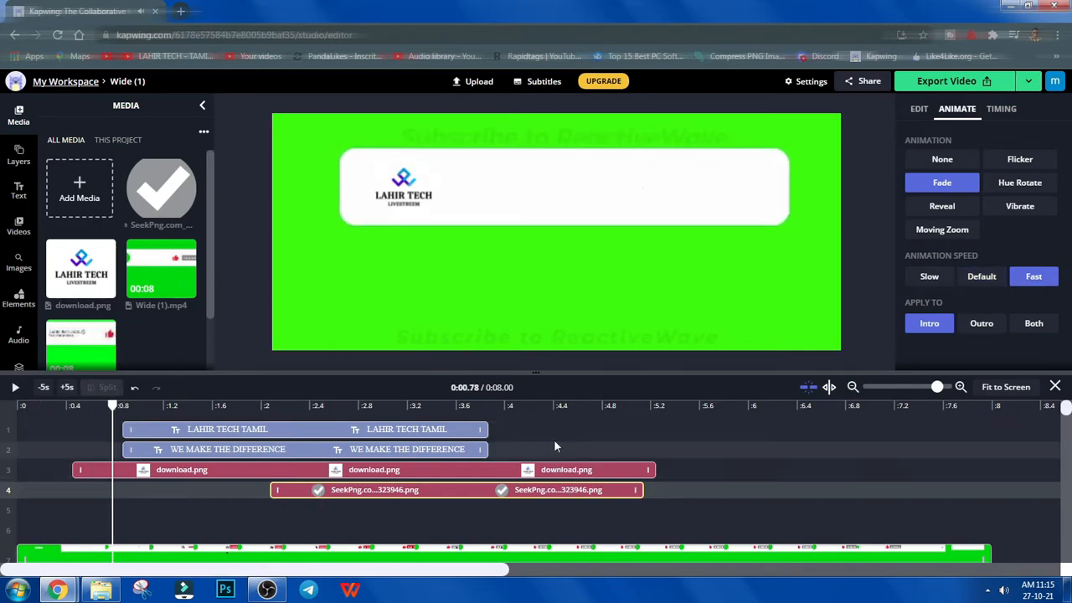
{"action": "left_click", "coordinate": [19, 409]}
{"action": "key", "text": "space"}
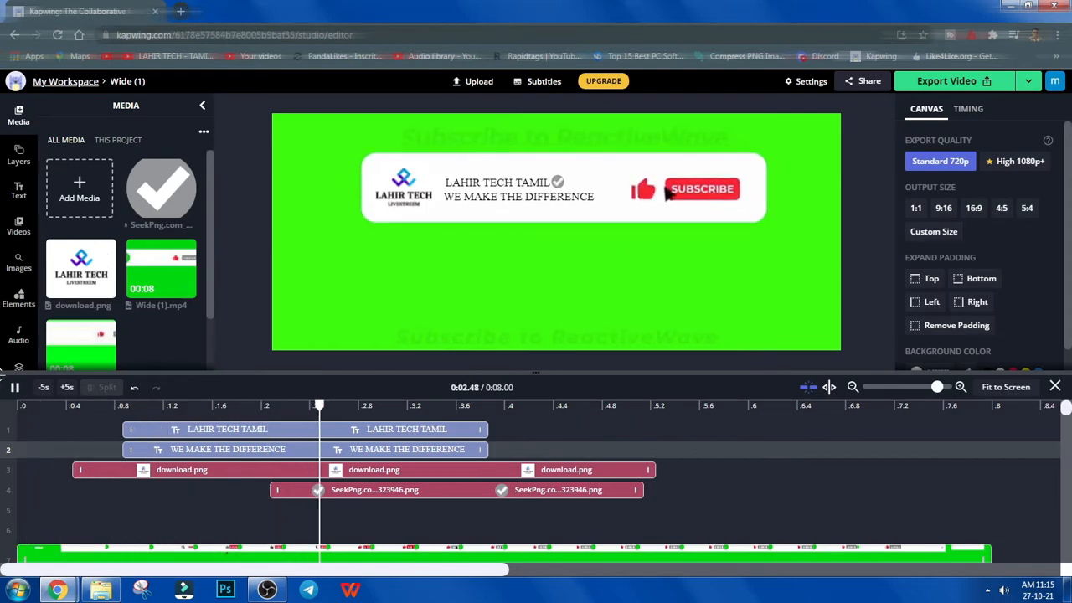
{"action": "key", "text": "space"}
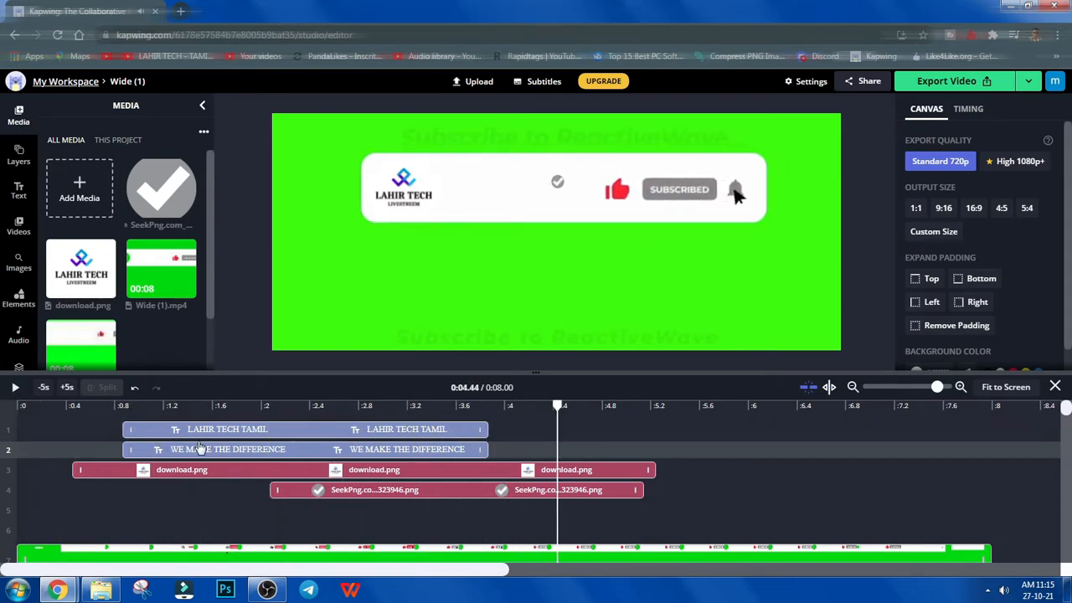
{"action": "key", "text": "space"}
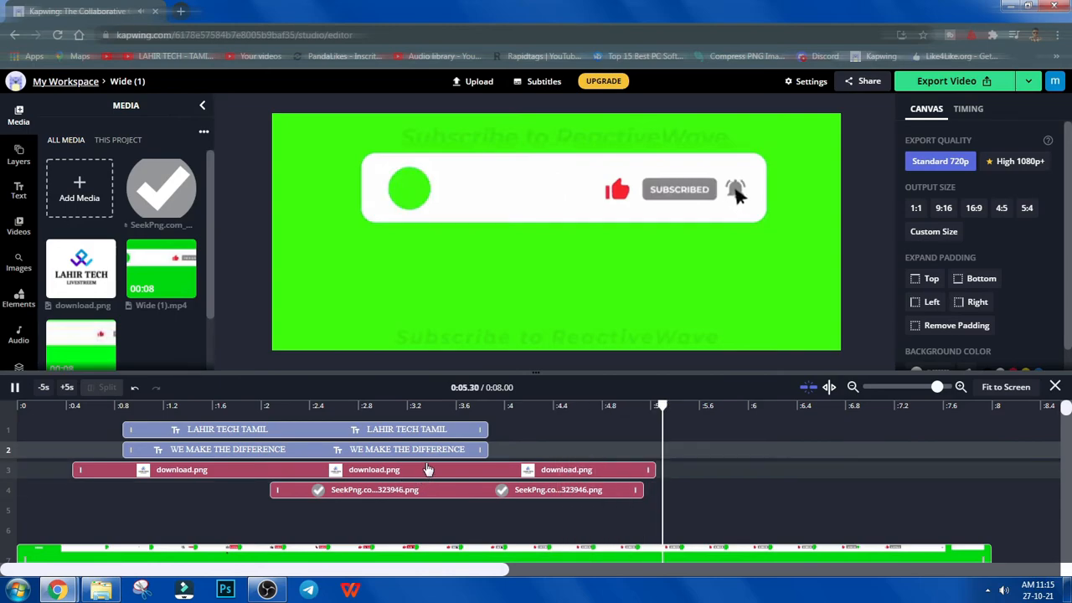
Step: Extend the logo, checkmark, tagline and channel name clips to end together at 6.59 s
{"action": "key", "text": "space"}
{"action": "key", "text": "space"}
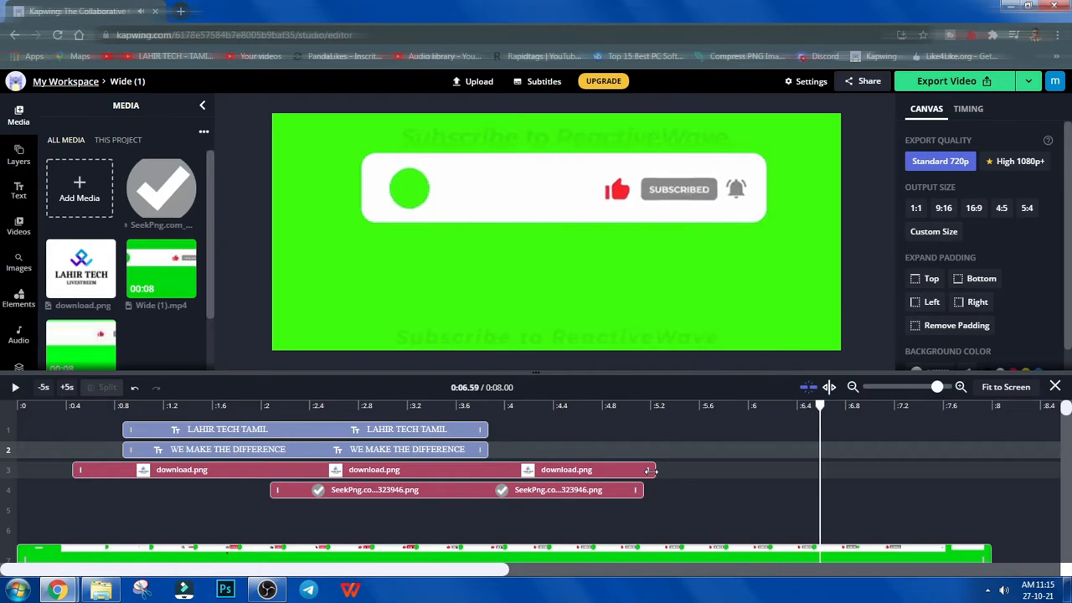
{"action": "left_click", "coordinate": [651, 472]}
{"action": "left_click_drag", "start_coordinate": [651, 471], "coordinate": [810, 467]}
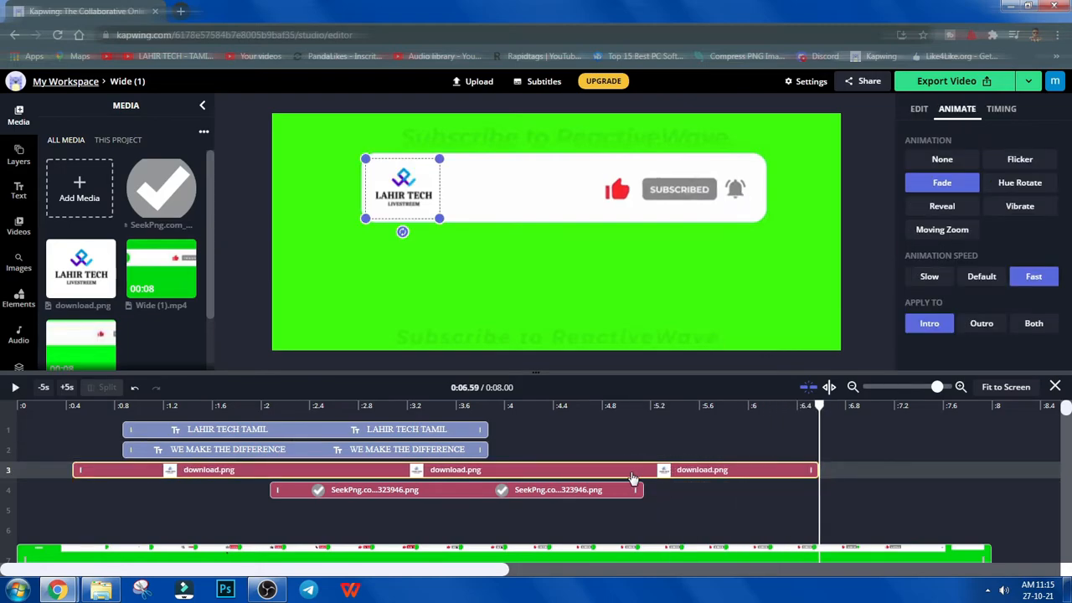
{"action": "left_click_drag", "start_coordinate": [642, 490], "coordinate": [817, 472]}
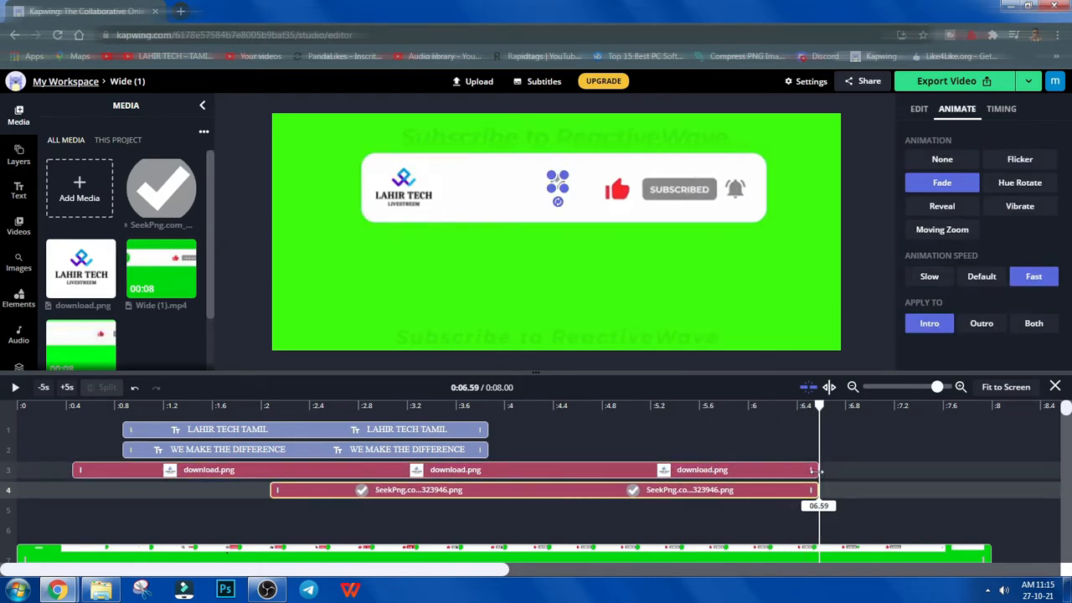
{"action": "left_click_drag", "start_coordinate": [482, 449], "coordinate": [810, 449]}
{"action": "left_click_drag", "start_coordinate": [485, 430], "coordinate": [13, 429]}
Step: Play the extended overlays from the start and check their end against the subscribe bar's closing animation
{"action": "key", "text": "space"}
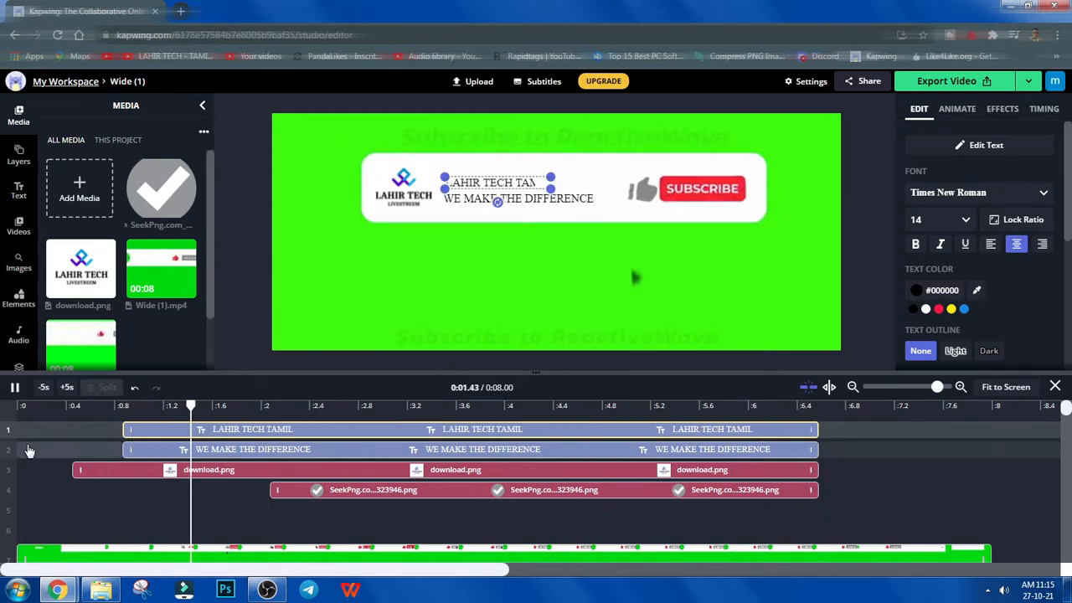
{"action": "key", "text": "space"}
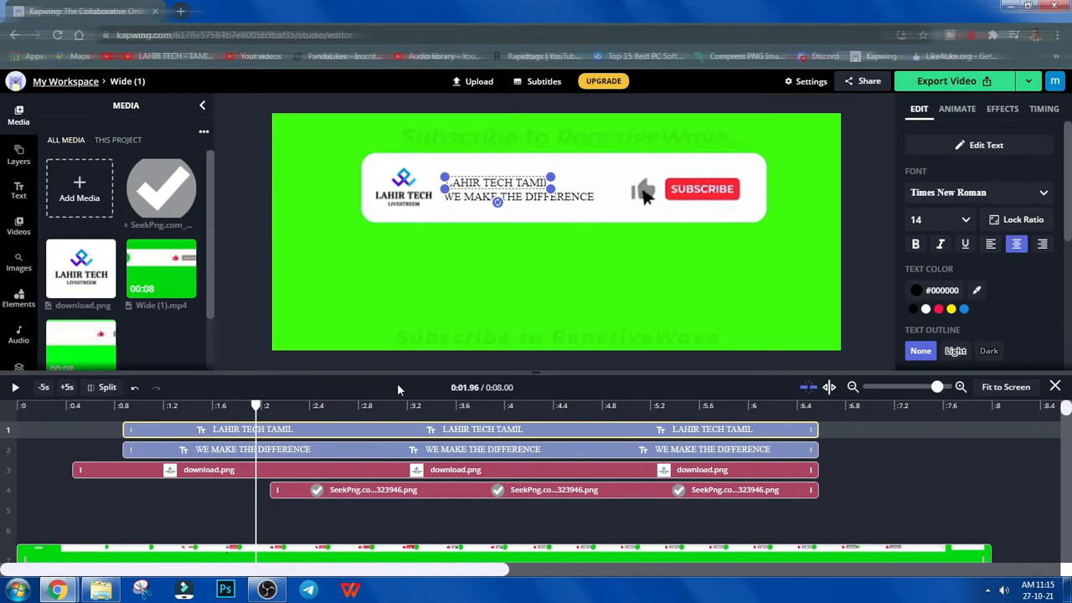
{"action": "left_click", "coordinate": [412, 331]}
{"action": "key", "text": "space"}
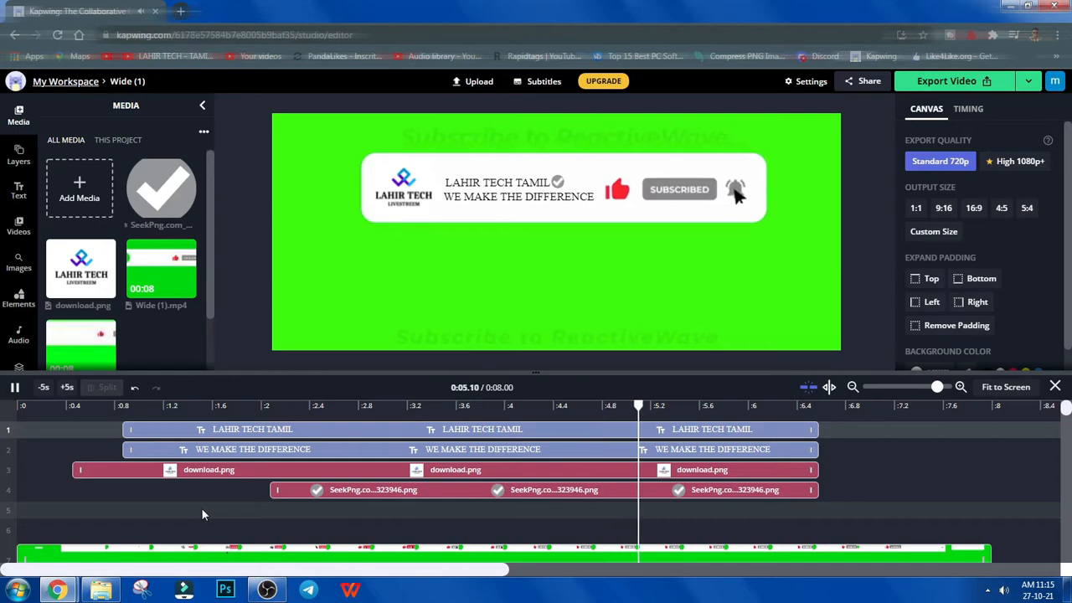
{"action": "key", "text": "space"}
{"action": "key", "text": "space"}
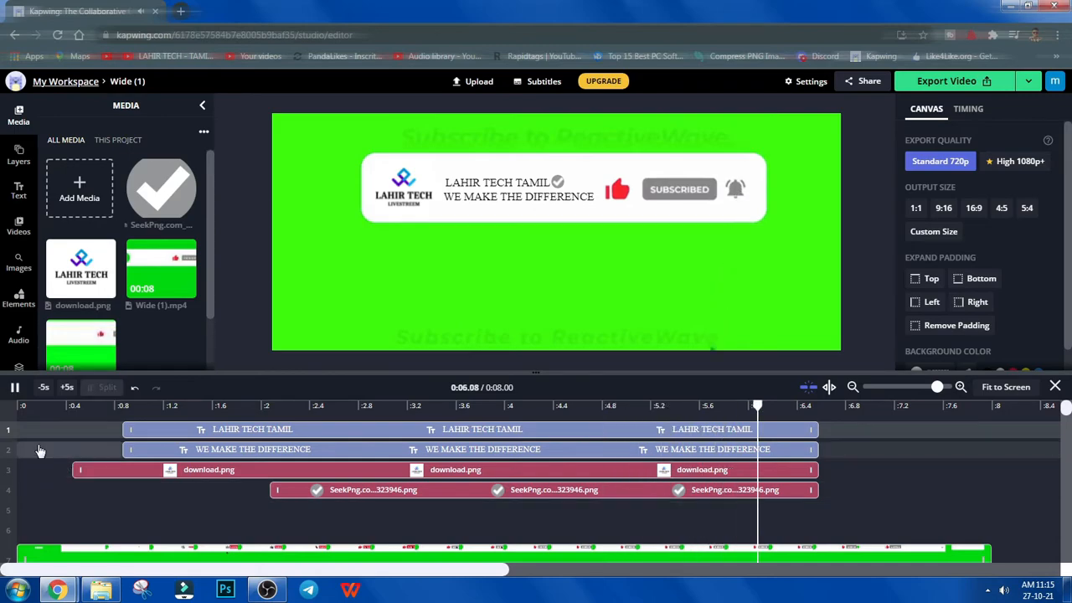
{"action": "left_click", "coordinate": [74, 408]}
{"action": "key", "text": "space"}
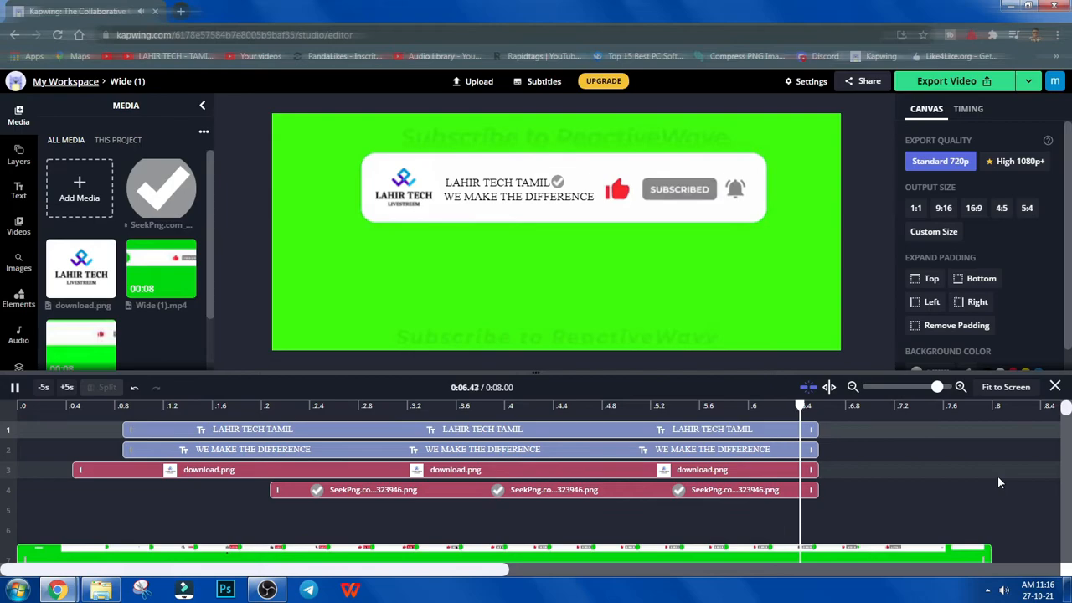
Step: Extend the checkmark, logo, tagline and channel name clips to end at 7.31 s, as the subscribe bar closes
{"action": "key", "text": "space"}
{"action": "left_click_drag", "start_coordinate": [815, 490], "coordinate": [875, 490]}
{"action": "left_click", "coordinate": [919, 405]}
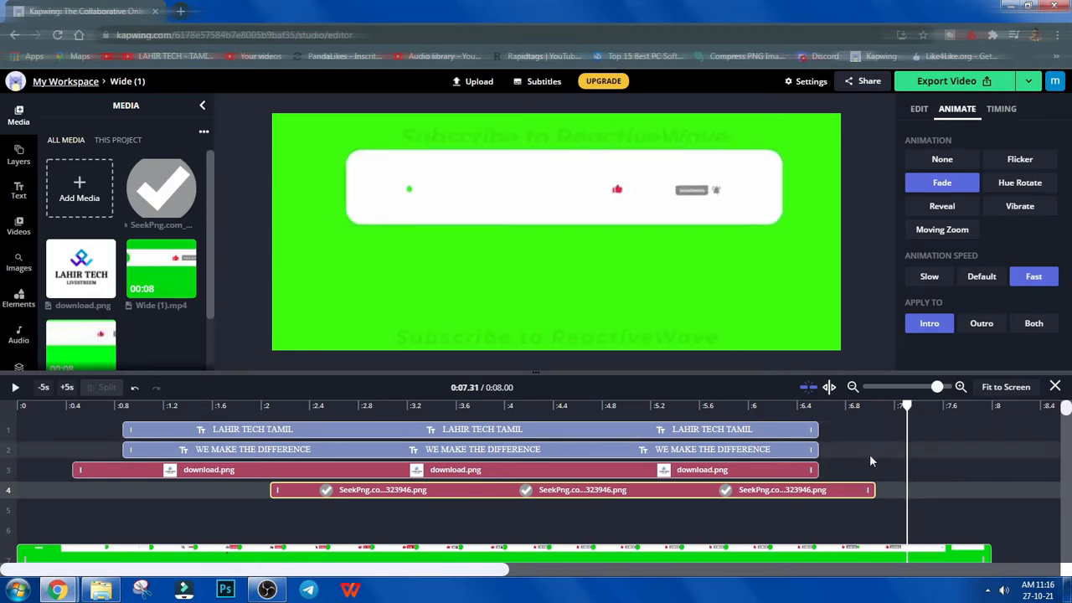
{"action": "left_click_drag", "start_coordinate": [817, 470], "coordinate": [910, 460]}
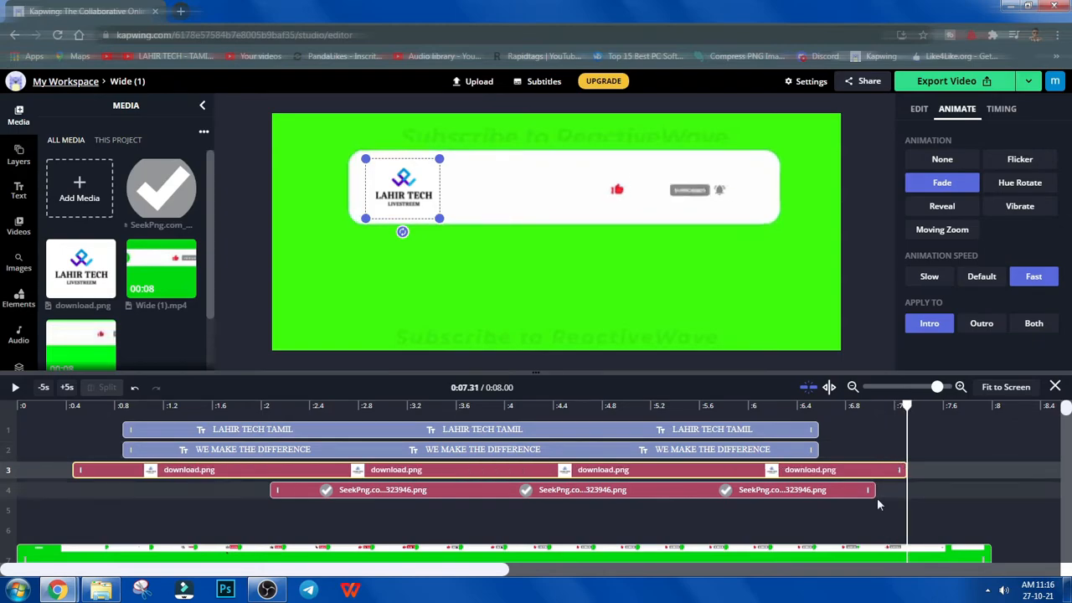
{"action": "left_click_drag", "start_coordinate": [871, 491], "coordinate": [905, 491]}
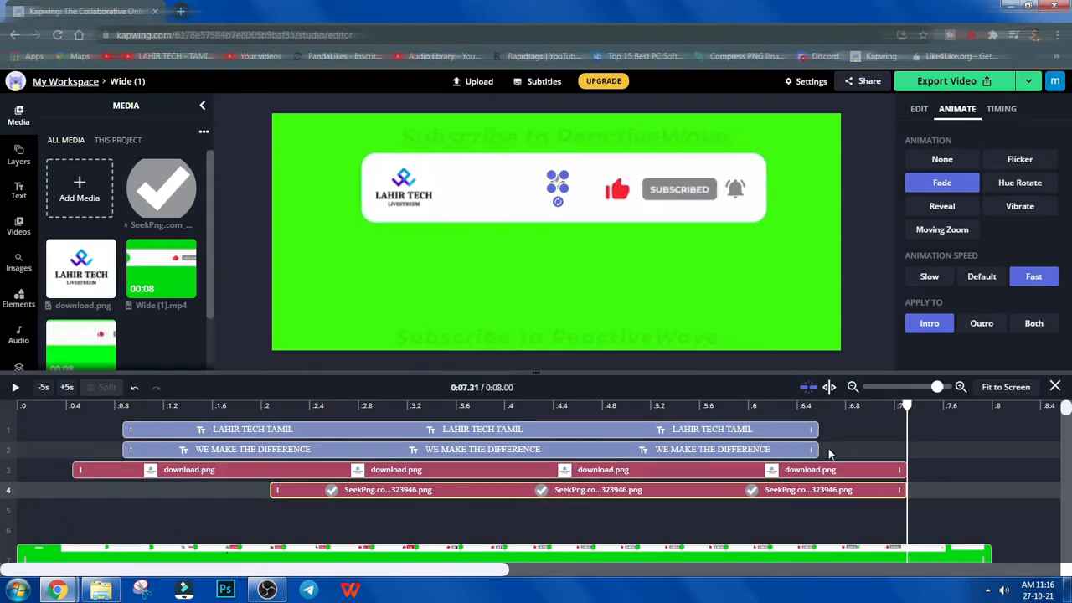
{"action": "left_click_drag", "start_coordinate": [816, 450], "coordinate": [905, 450]}
{"action": "left_click_drag", "start_coordinate": [816, 430], "coordinate": [912, 433]}
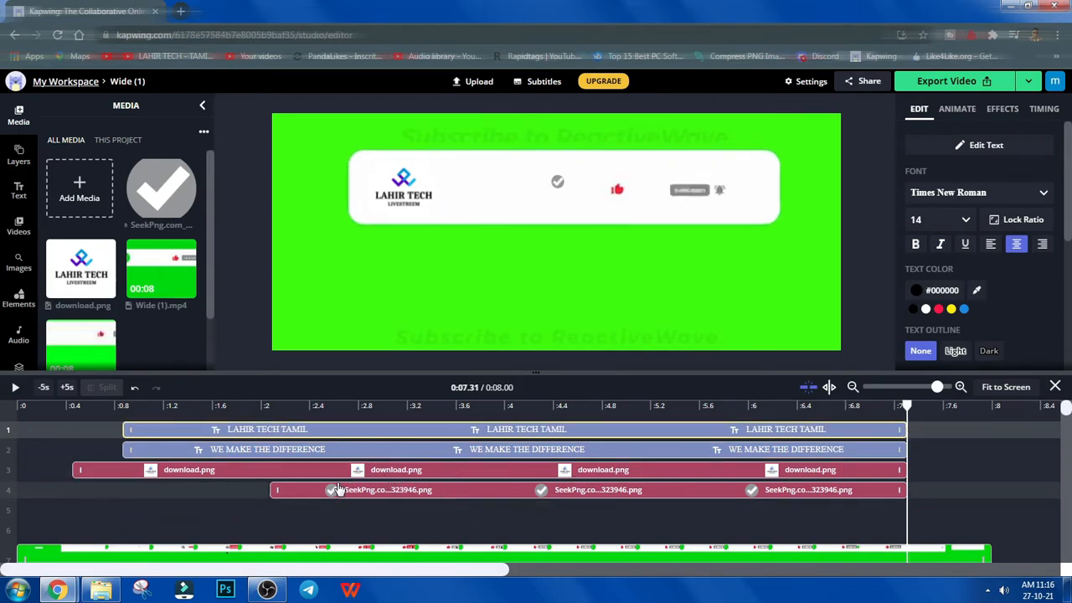
Step: Play the video from the beginning to review how the overlays behave up to the closing of the bar
{"action": "left_click", "coordinate": [189, 406]}
{"action": "left_click", "coordinate": [24, 408]}
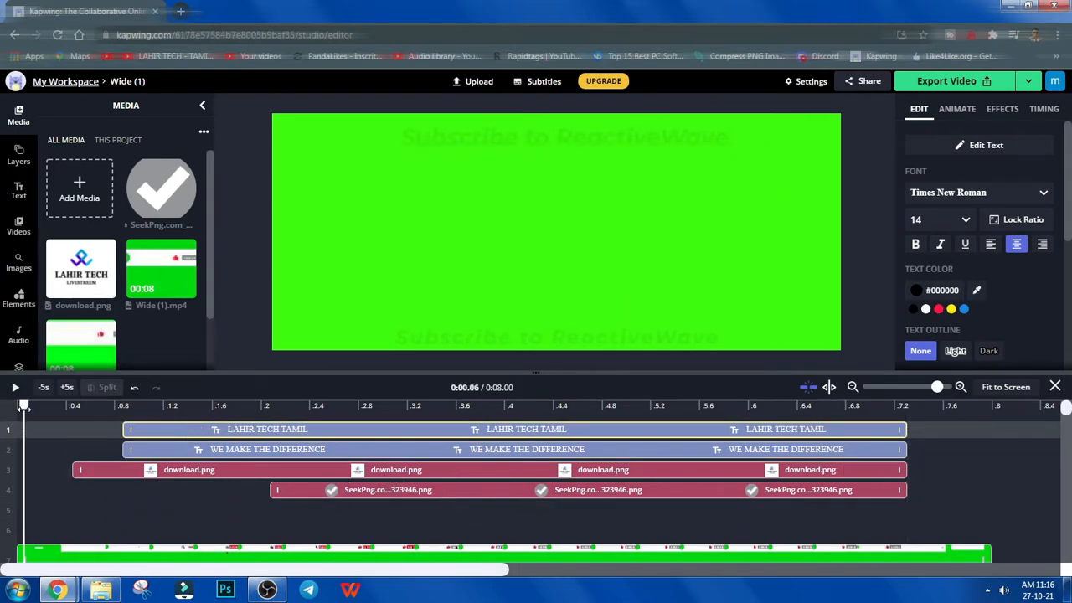
{"action": "left_click", "coordinate": [15, 387]}
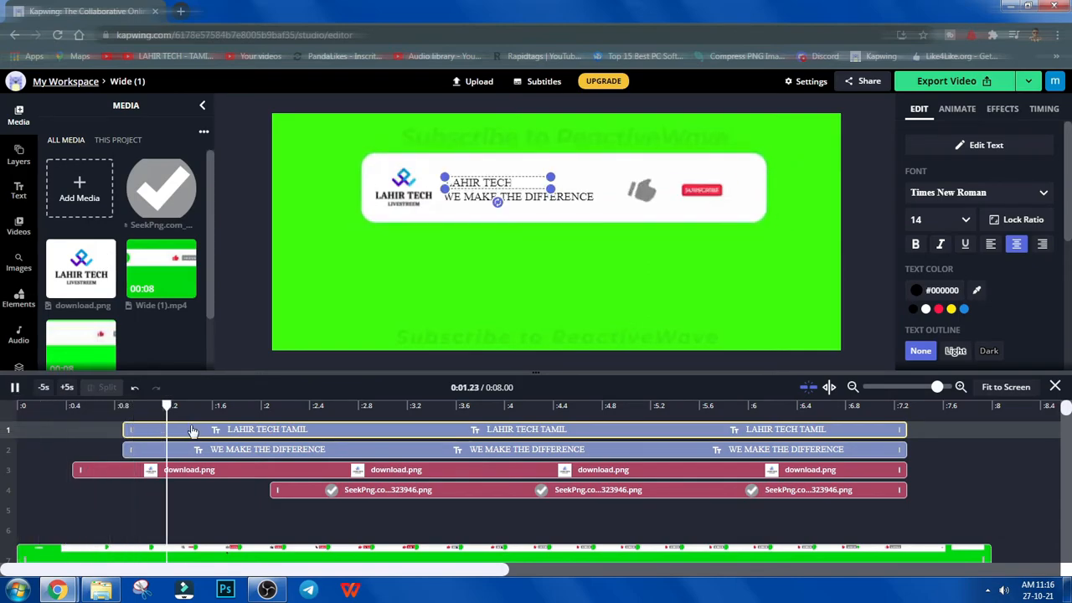
{"action": "left_click", "coordinate": [226, 422]}
{"action": "left_click", "coordinate": [255, 308]}
{"action": "key", "text": "space"}
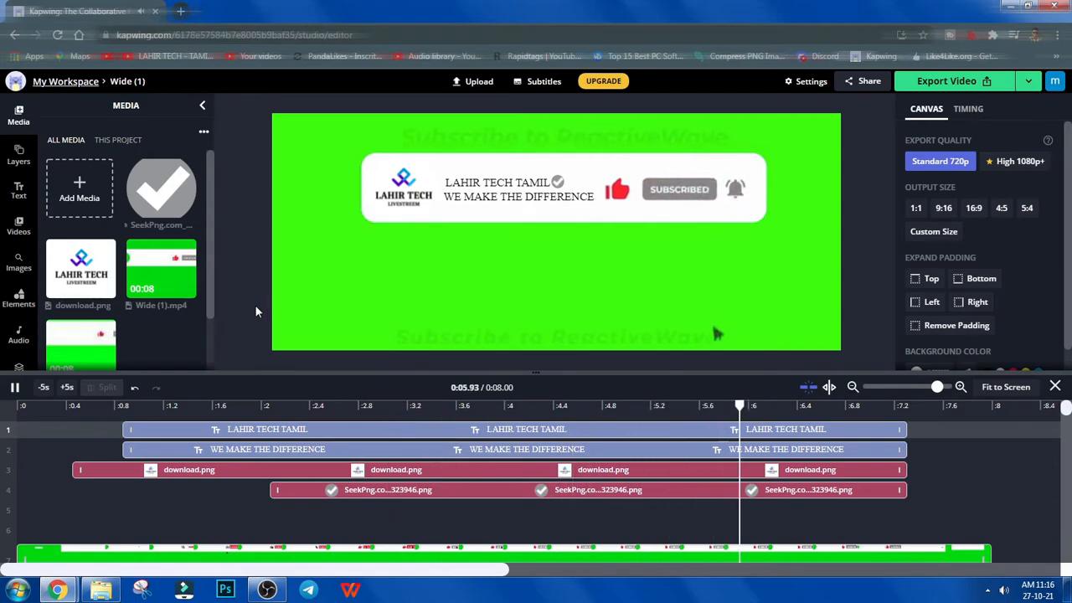
{"action": "key", "text": "space"}
Step: Apply the channel name's and tagline's text animations to both intro and outro
{"action": "left_click", "coordinate": [484, 430]}
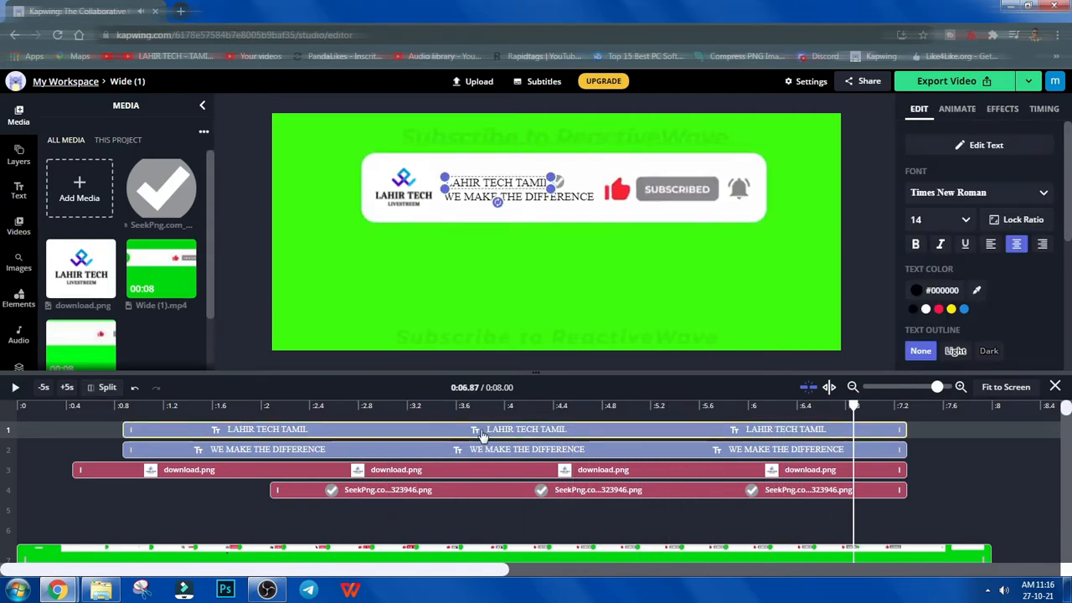
{"action": "left_click", "coordinate": [957, 109]}
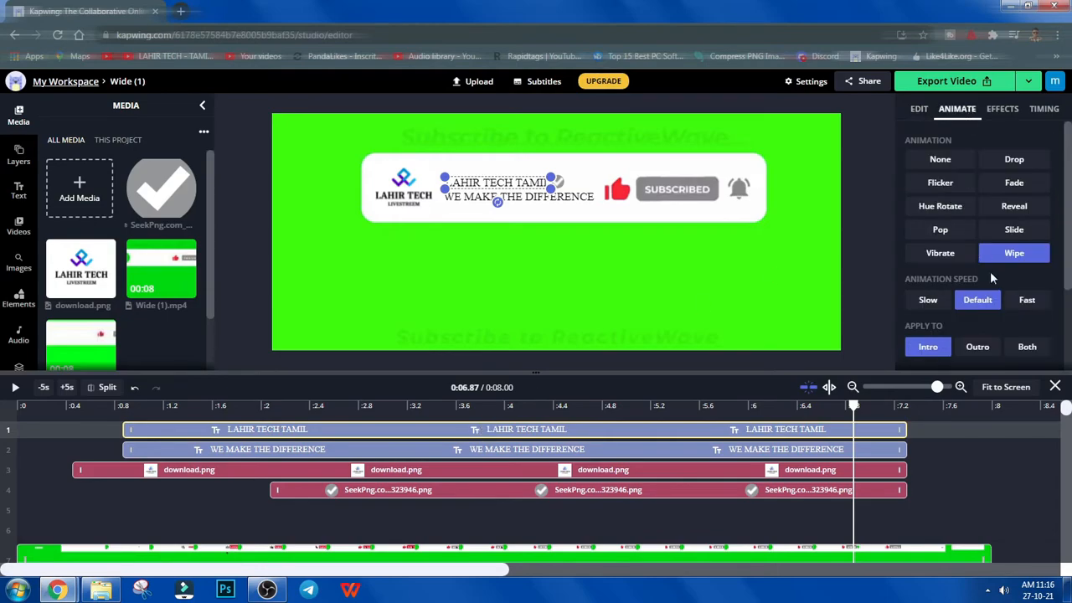
{"action": "left_click", "coordinate": [1027, 349]}
{"action": "left_click", "coordinate": [788, 449]}
{"action": "left_click", "coordinate": [1032, 347]}
Step: Apply the logo's and checkmark badge's Fade animations to both intro and outro
{"action": "left_click", "coordinate": [775, 471]}
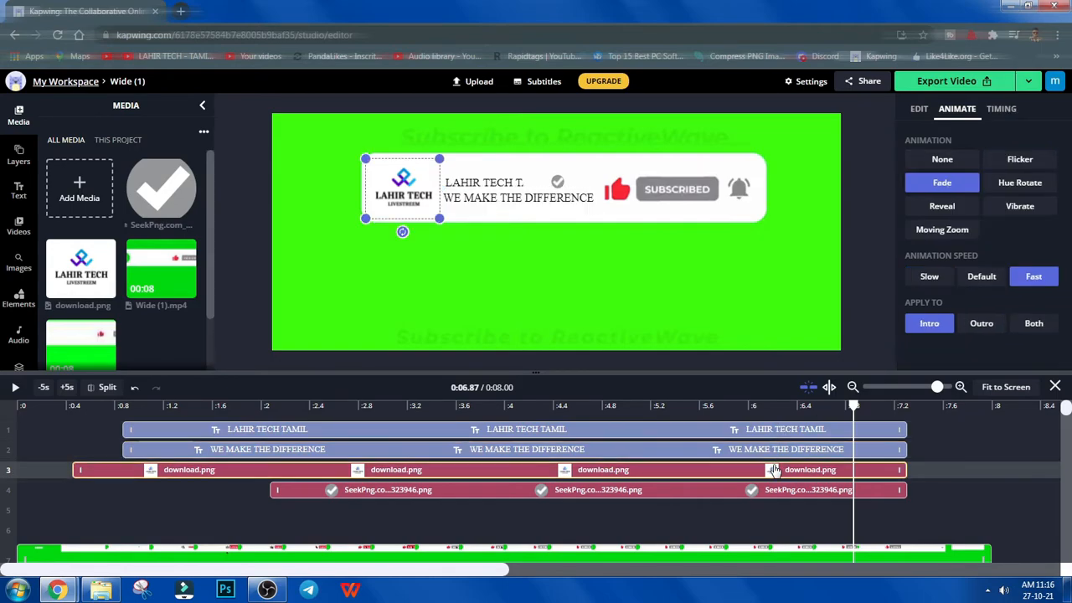
{"action": "left_click", "coordinate": [1036, 325]}
{"action": "left_click", "coordinate": [800, 491]}
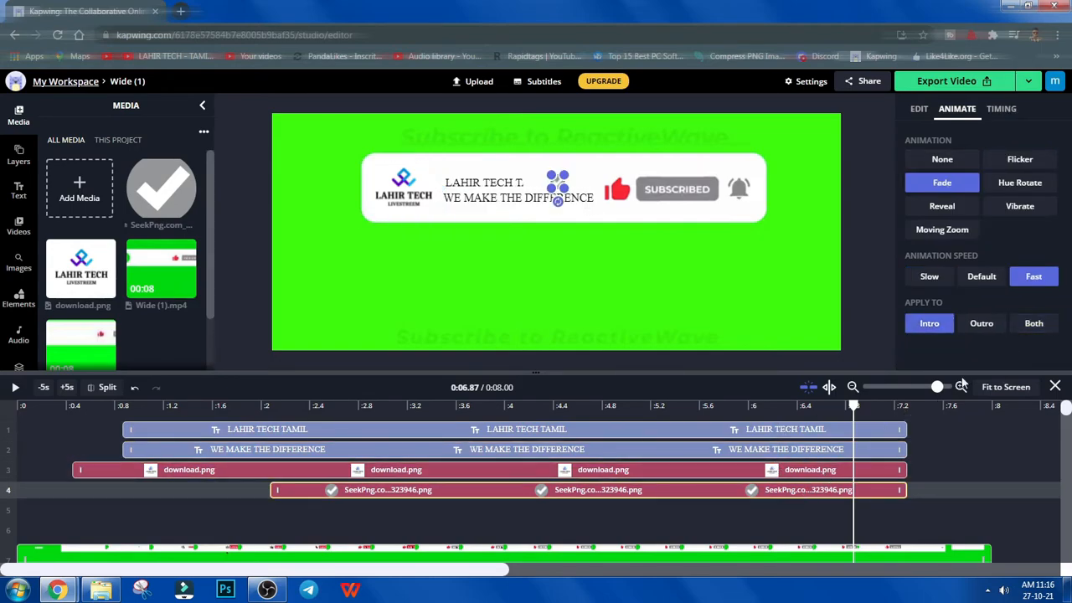
{"action": "left_click", "coordinate": [1026, 332]}
Step: Return to 0:00 and play the video to review the intro and outro animations of all overlays
{"action": "left_click", "coordinate": [529, 406]}
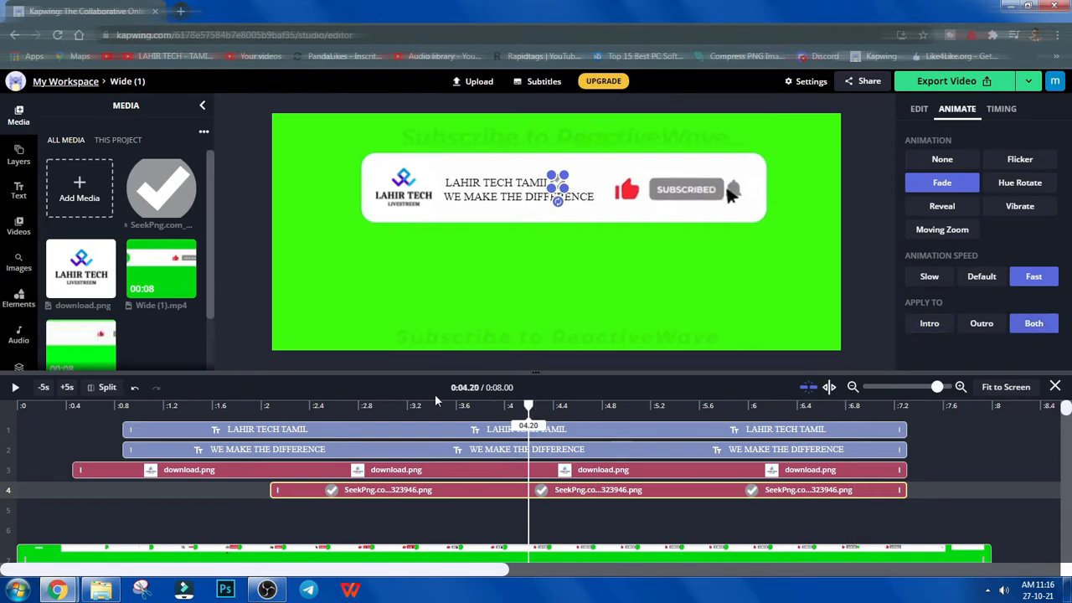
{"action": "left_click_drag", "start_coordinate": [38, 408], "coordinate": [18, 399]}
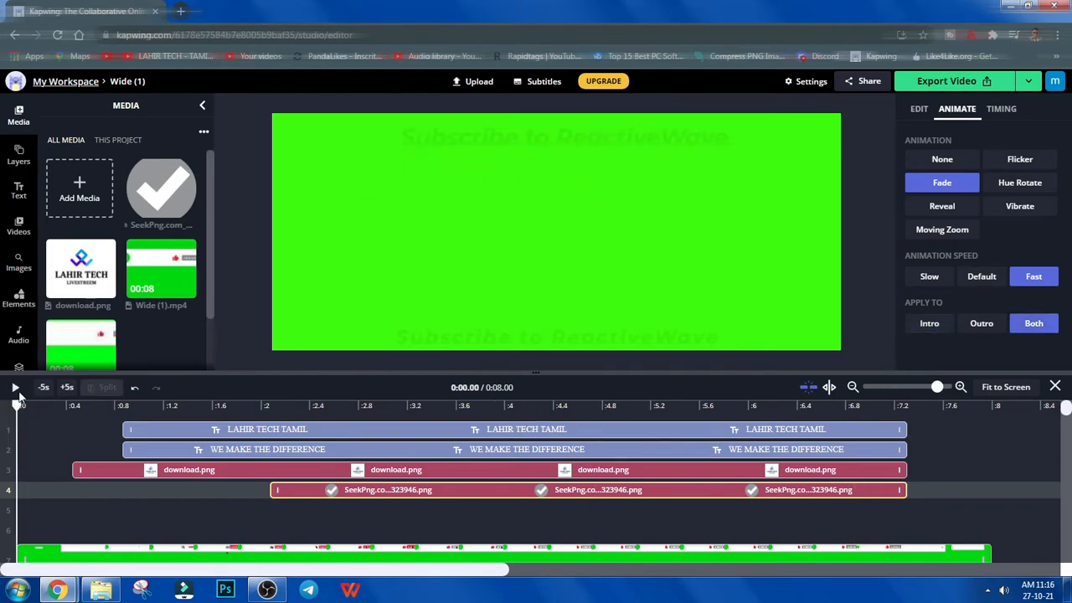
{"action": "left_click", "coordinate": [81, 440]}
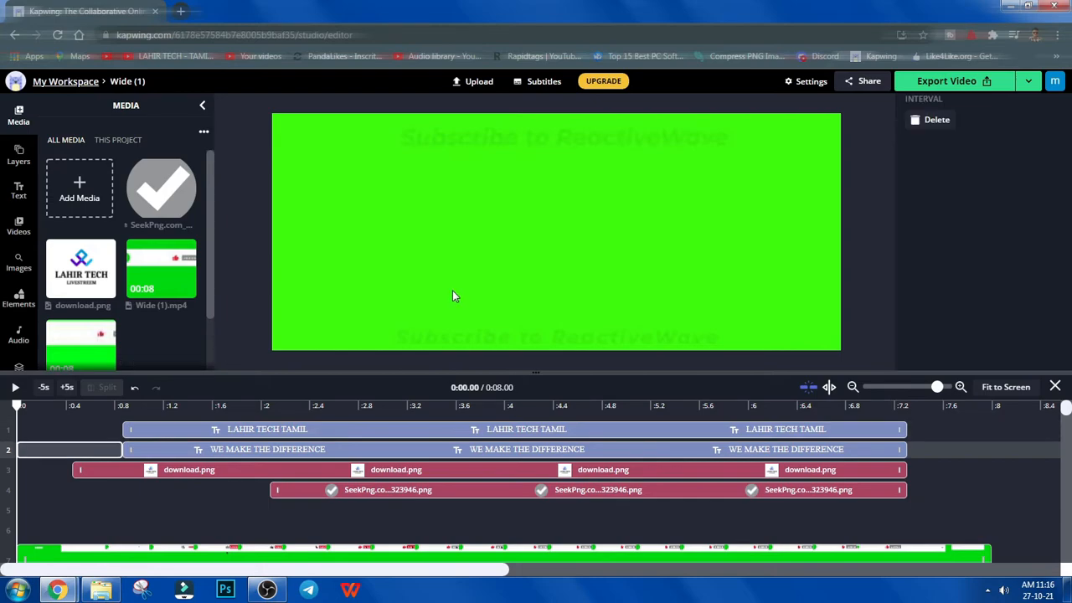
{"action": "left_click", "coordinate": [13, 388]}
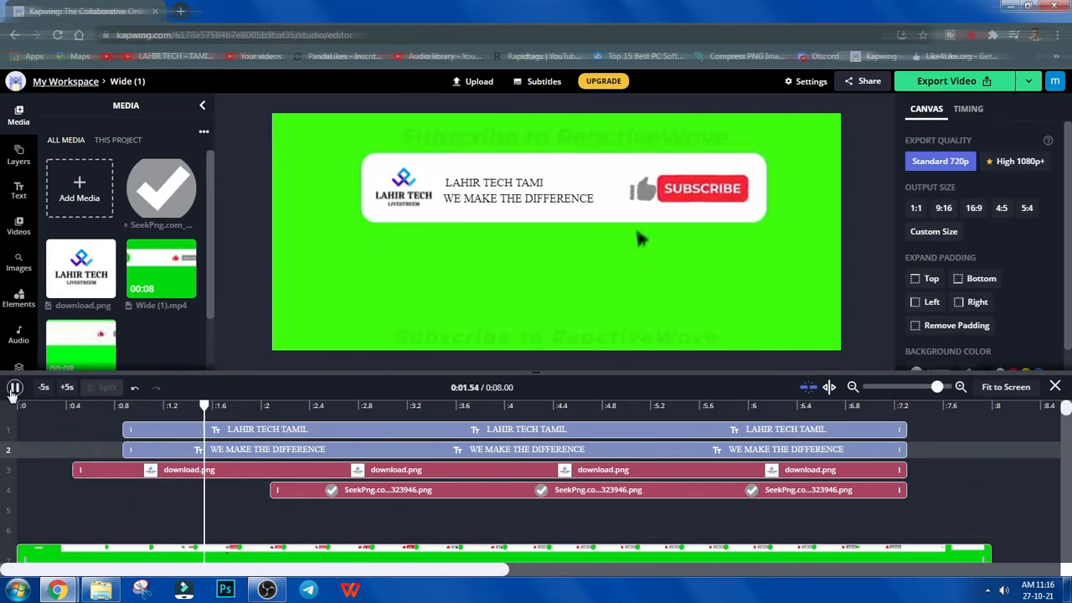
{"action": "left_click", "coordinate": [13, 388]}
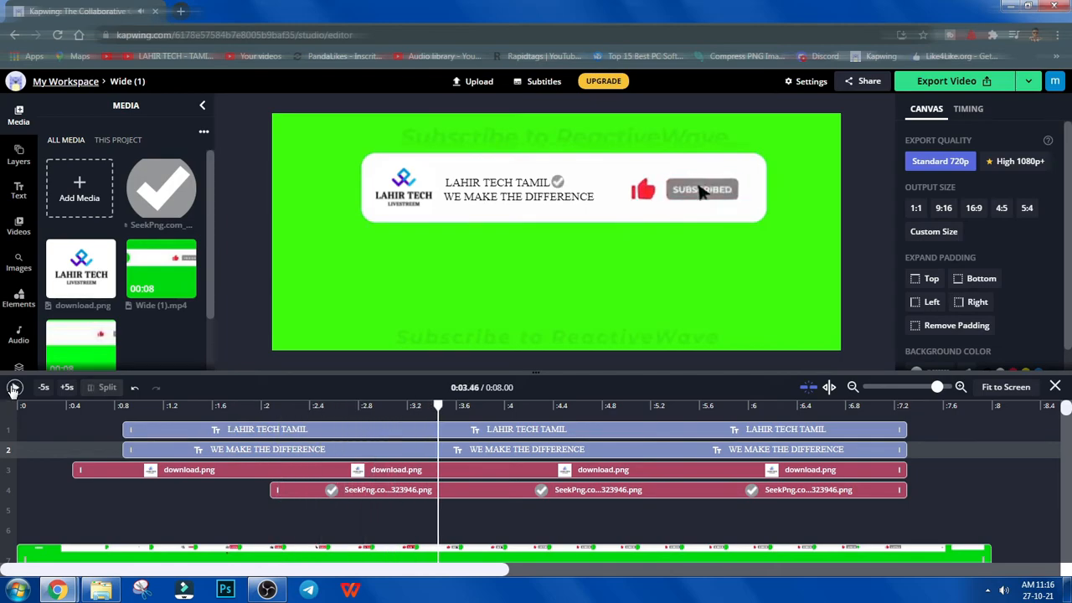
{"action": "left_click", "coordinate": [5, 404]}
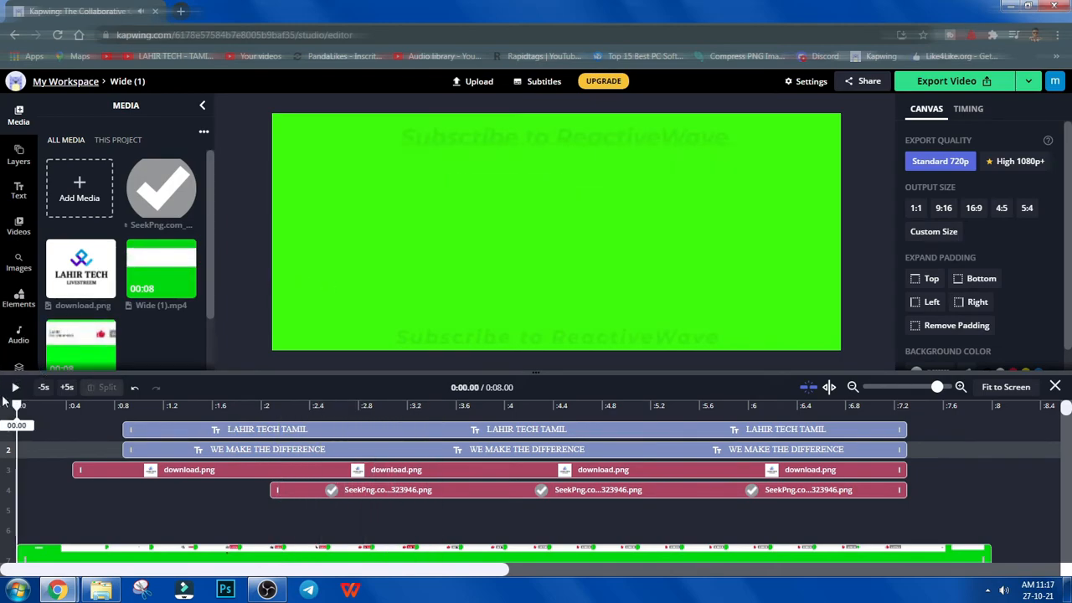
{"action": "left_click", "coordinate": [15, 390]}
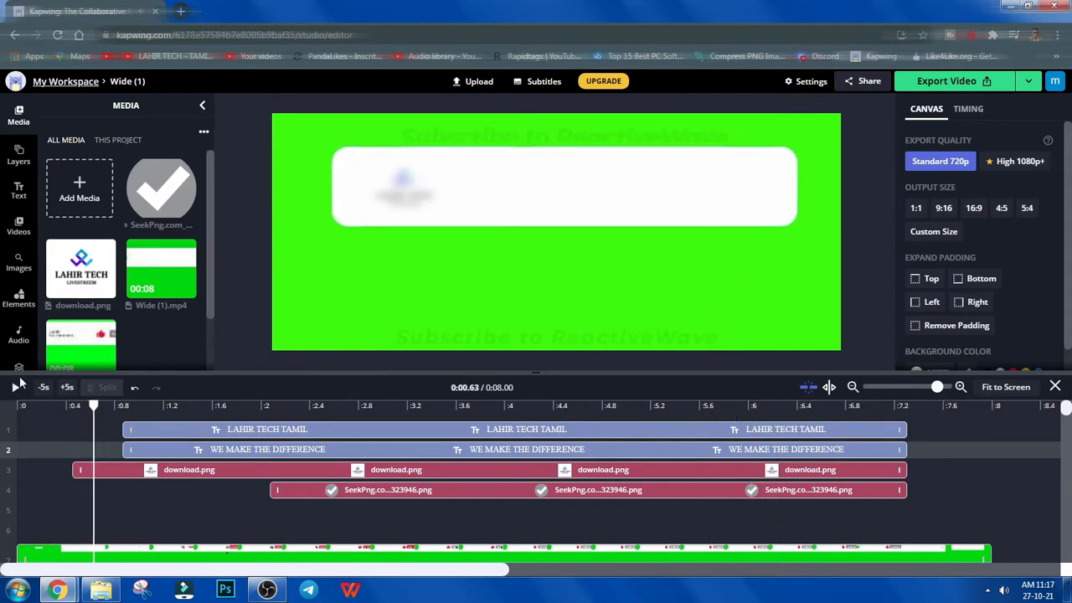
Step: Play the video through to its end for a final check, stop playback and export the finished video
{"action": "left_click", "coordinate": [18, 385]}
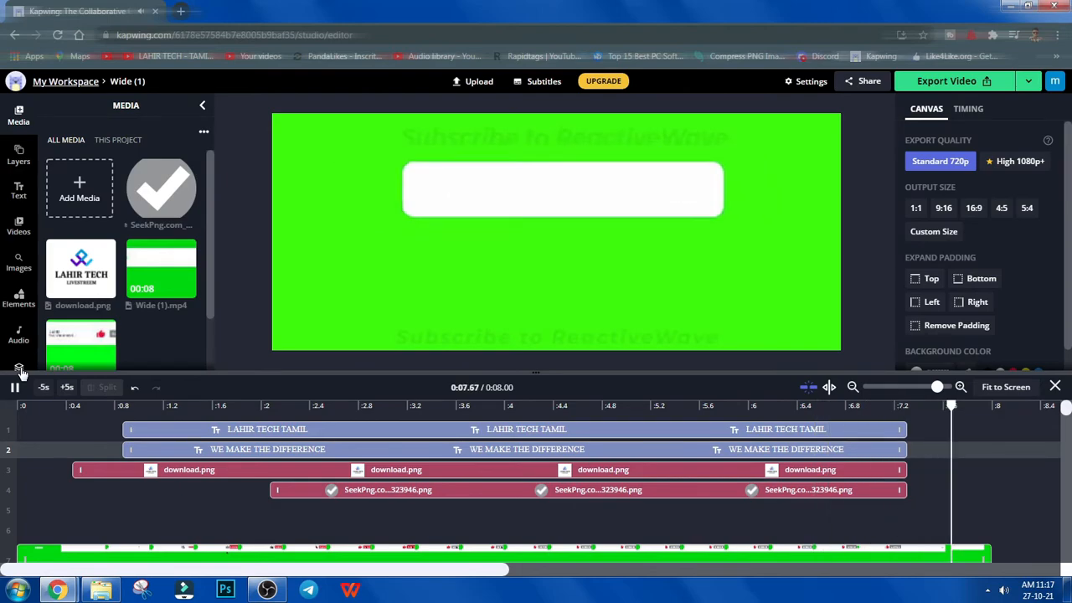
{"action": "key", "text": "space"}
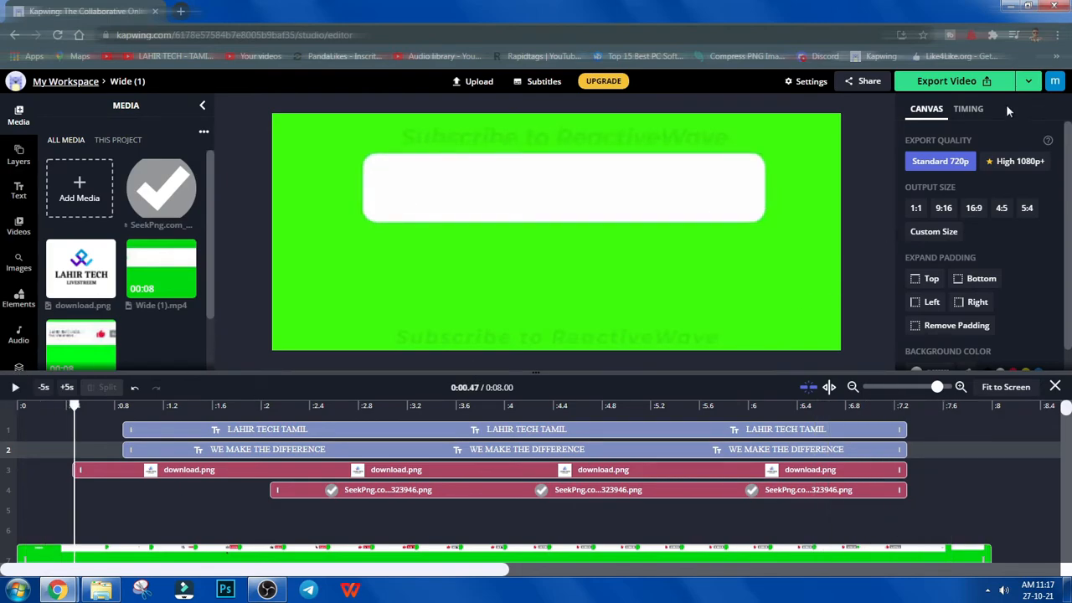
{"action": "left_click", "coordinate": [954, 82]}
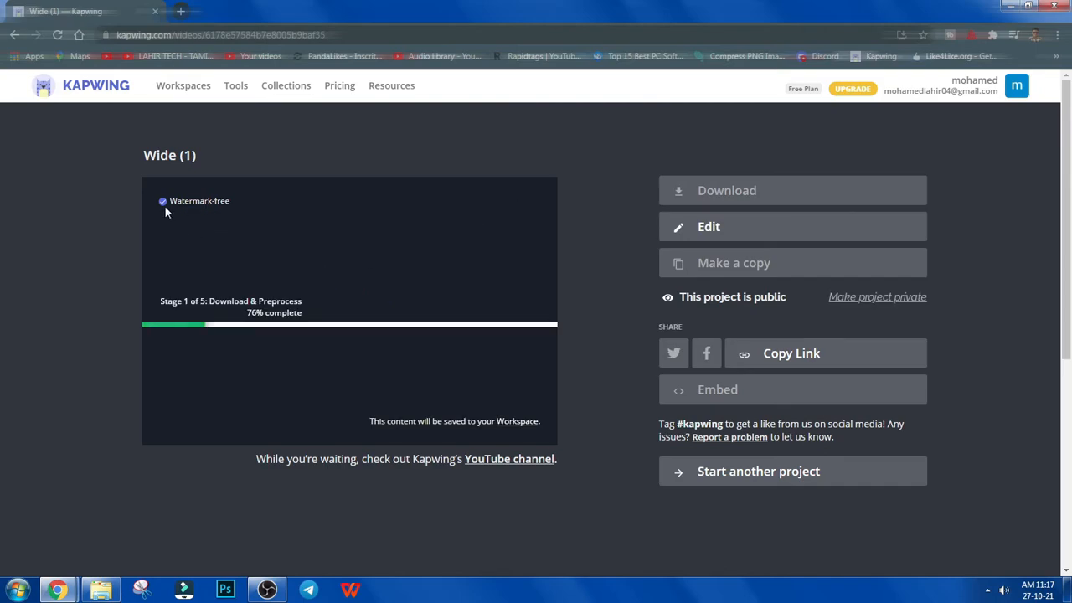
{"action": "left_click_drag", "start_coordinate": [164, 205], "coordinate": [238, 204]}
{"action": "left_click", "coordinate": [262, 207]}
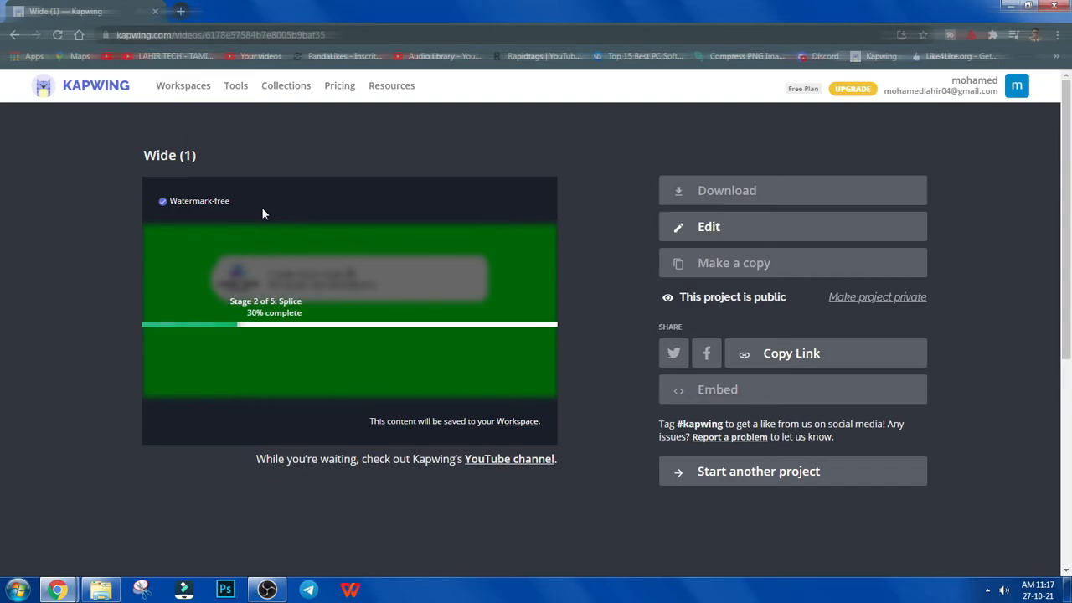
Step: Rename the exported project as SUBCRIBE BUTTON
{"action": "left_click", "coordinate": [398, 163]}
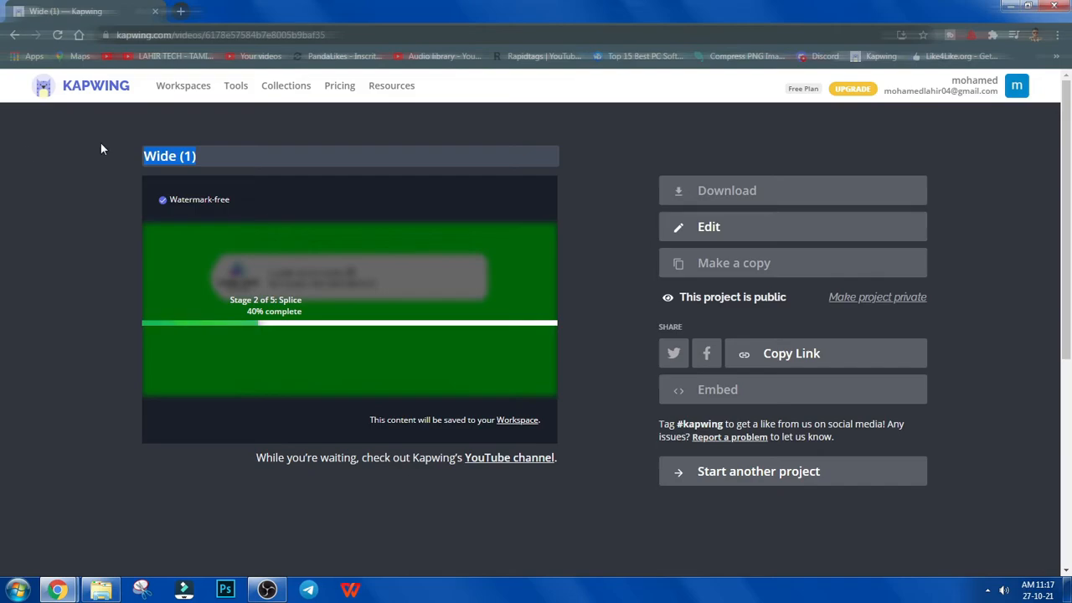
{"action": "type", "text": "SUB"}
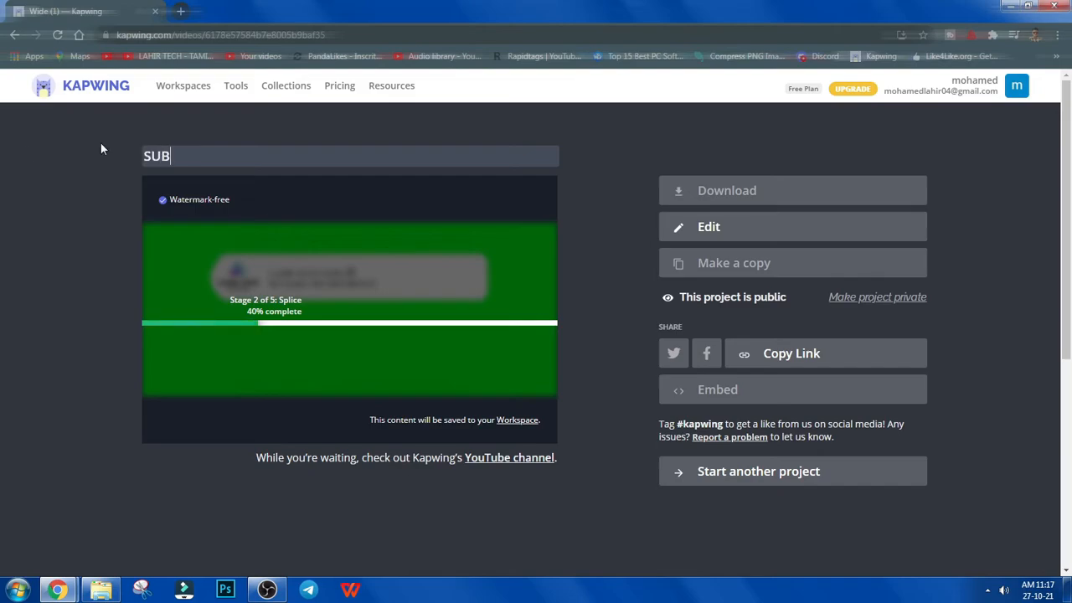
{"action": "type", "text": "CRIBE BO"}
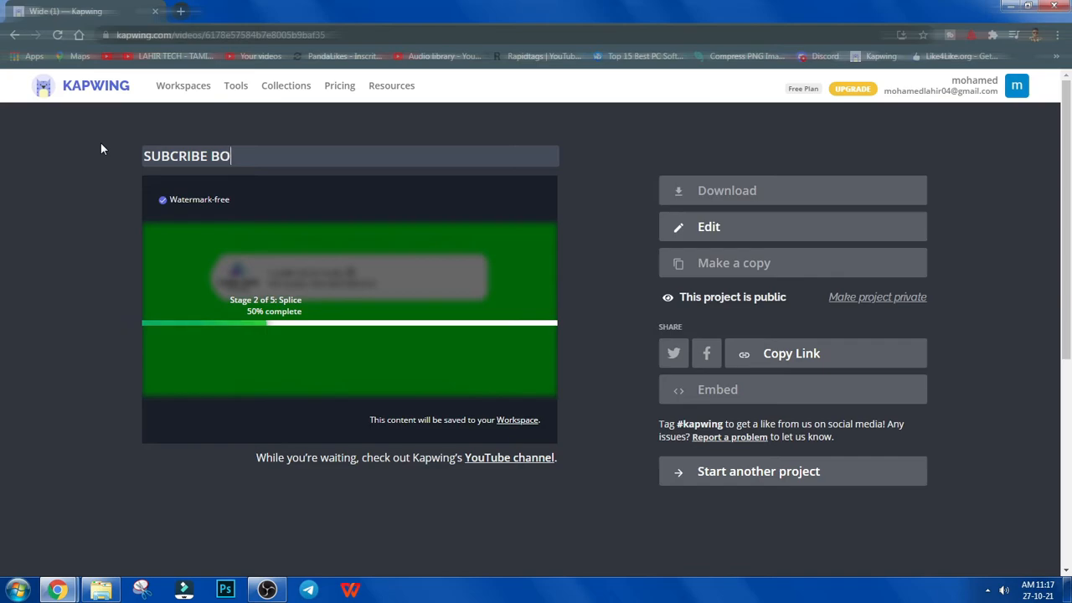
{"action": "key", "text": "BackSpace"}
{"action": "type", "text": "UTTOM"}
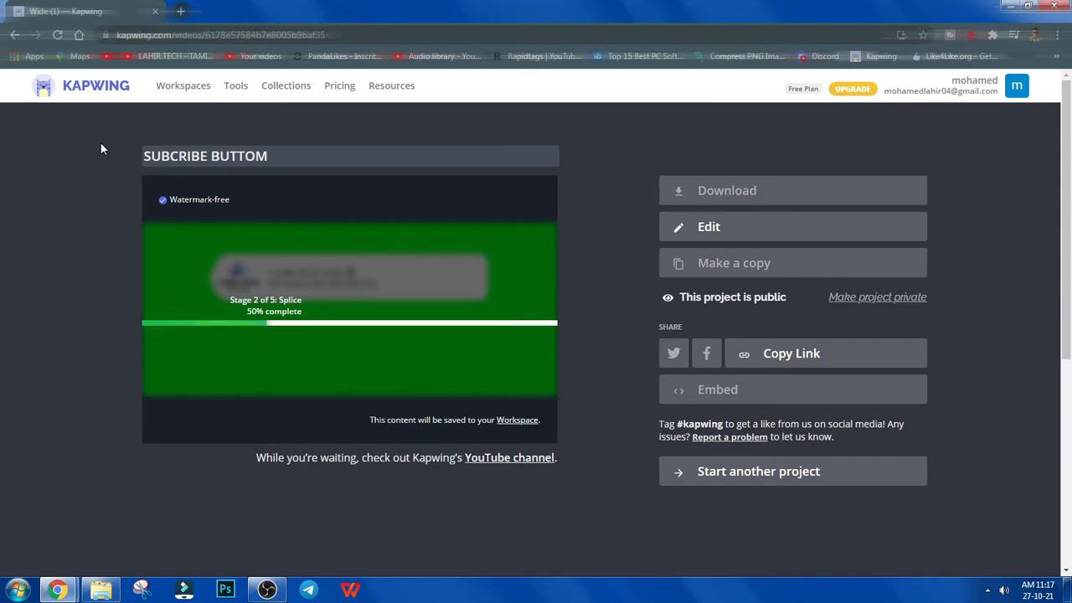
{"action": "key", "text": "BackSpace"}
{"action": "type", "text": "N"}
{"action": "key", "text": "Return"}
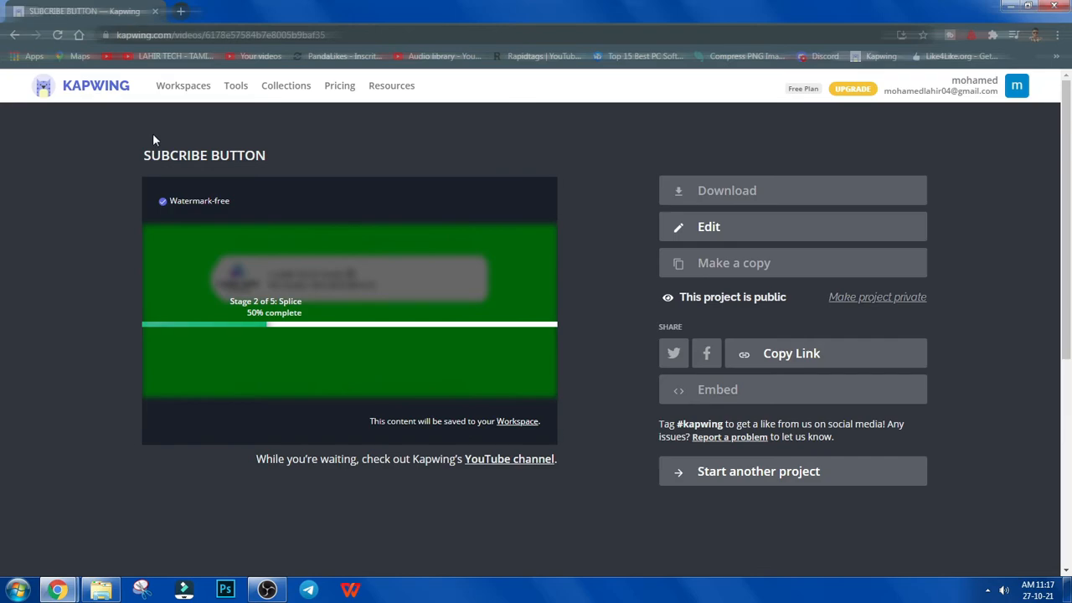